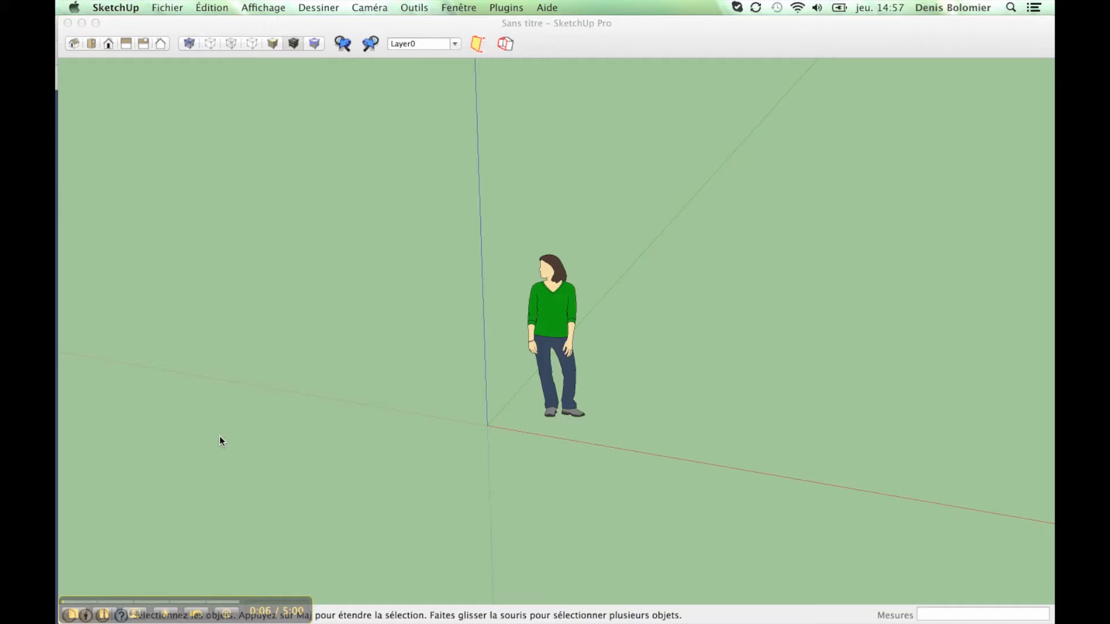
Review the length unit format and precision in the model information settings
left_click(312, 289)
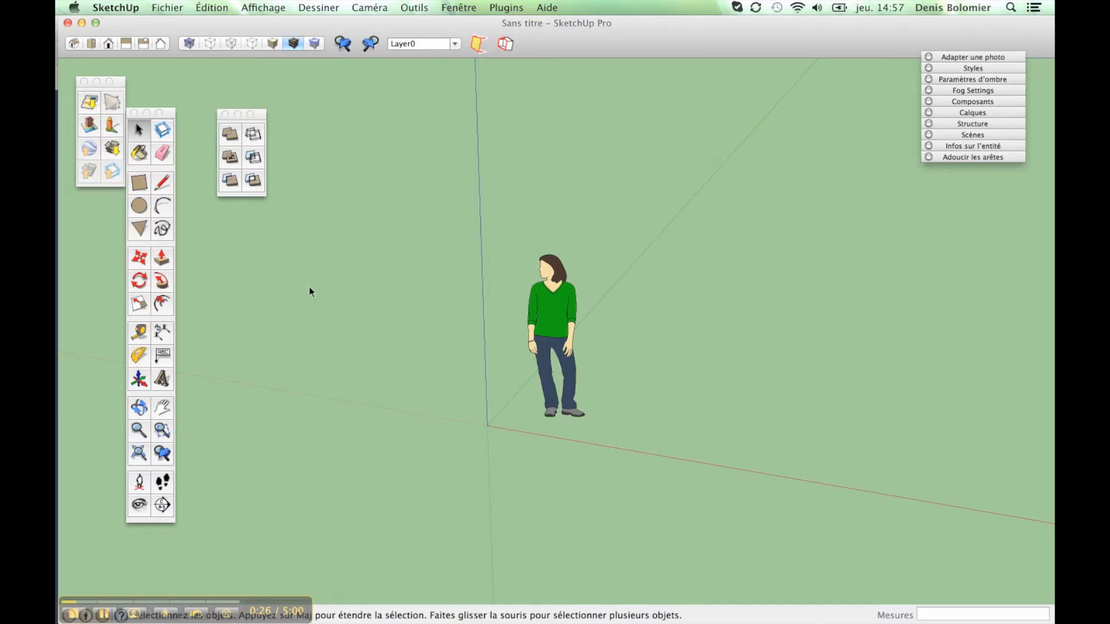
middle_click_drag(554, 316, 553, 407)
scroll(553, 407, "up", 5)
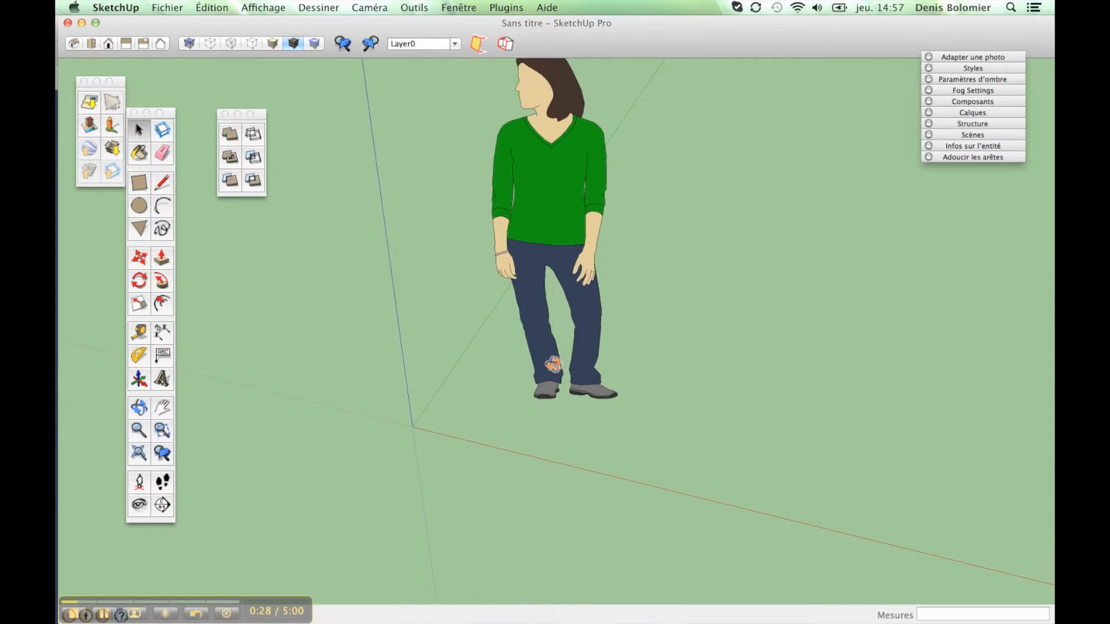
scroll(605, 402, "down", 3)
scroll(605, 402, "up", 2)
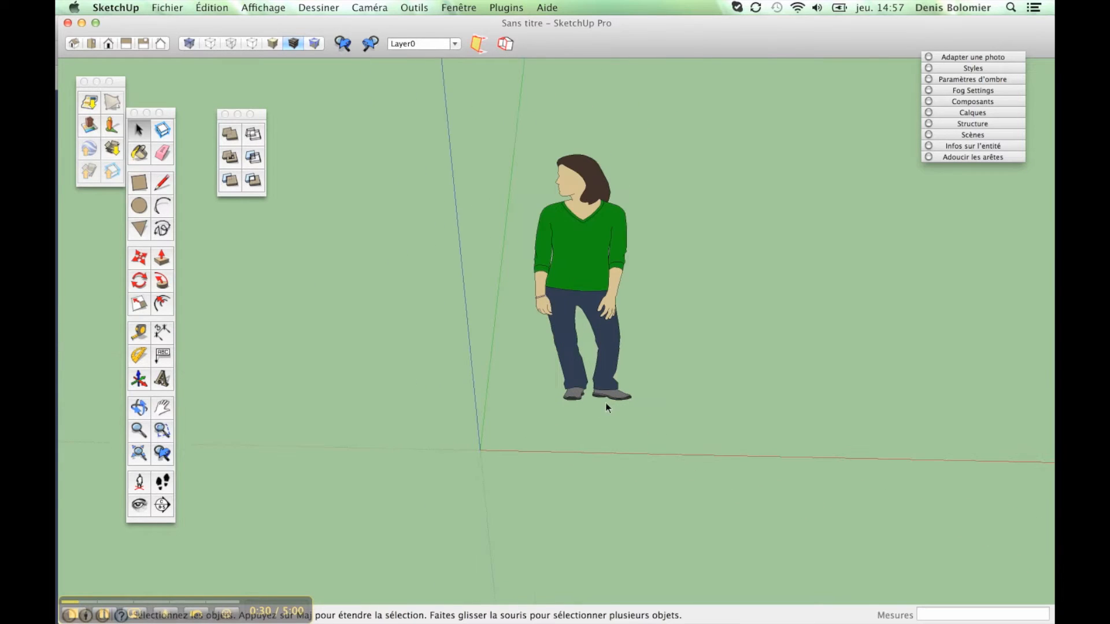
left_click(459, 8)
left_click(488, 58)
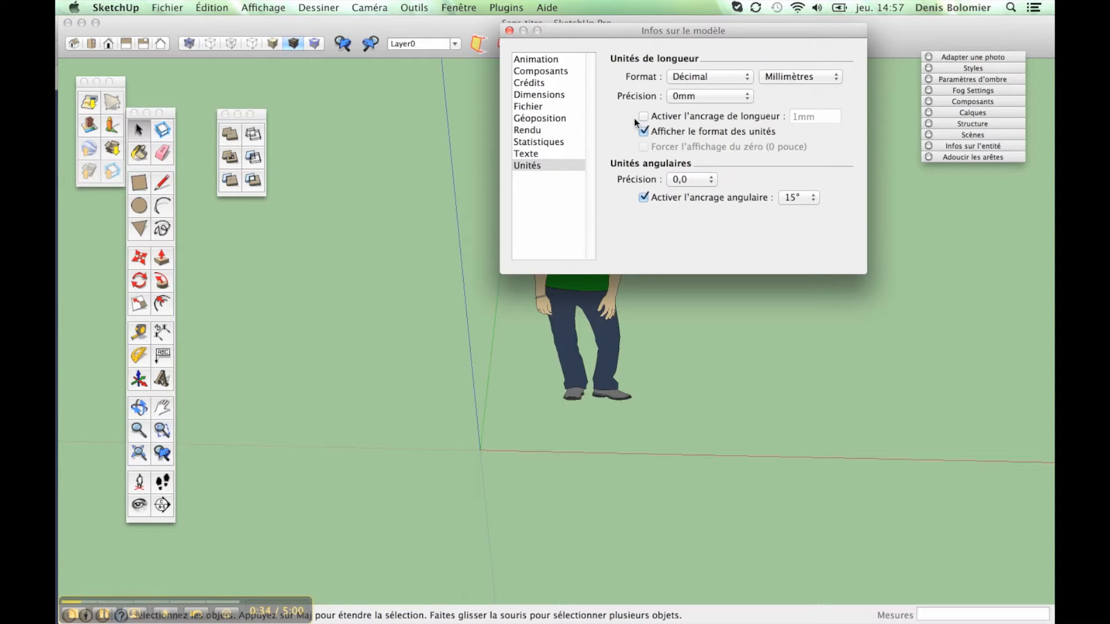
left_click(510, 31)
Delete the default standing figure from the model
middle_click_drag(487, 196, 570, 275)
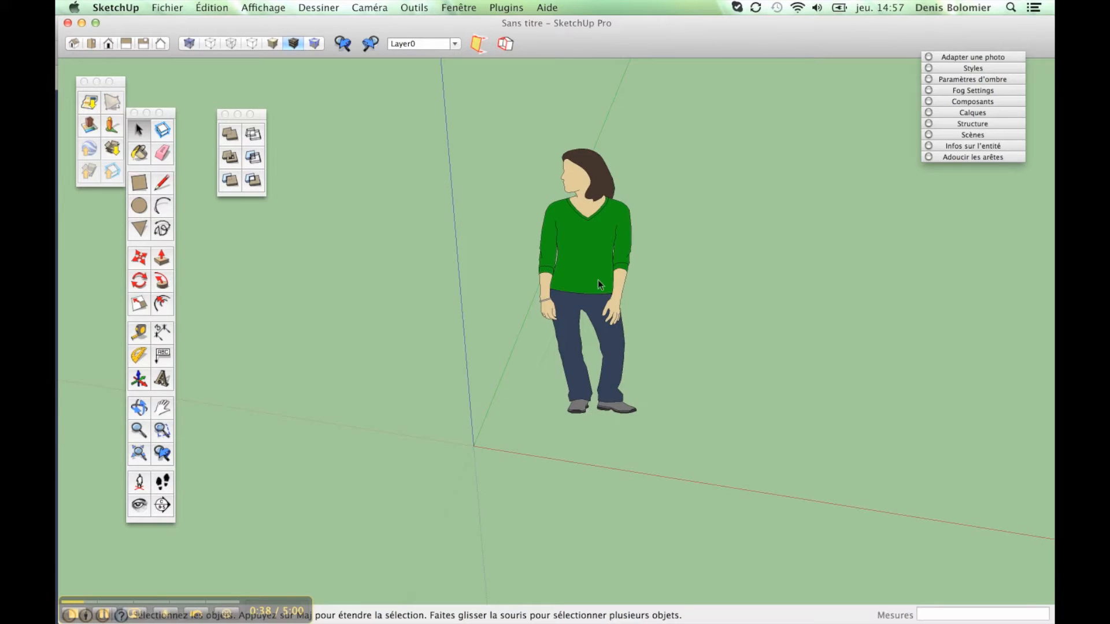
left_click(597, 280)
key("Delete")
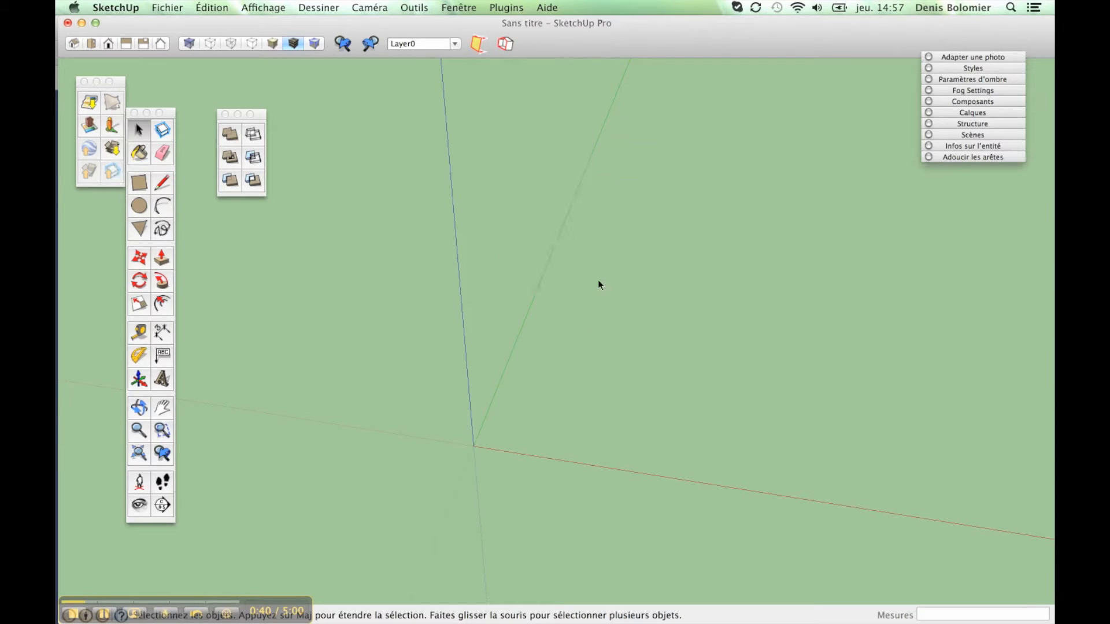
Place filled 3D text "2013" at the axes origin in bold Impact, 40 mm high and extruded 30 mm
left_click(161, 379)
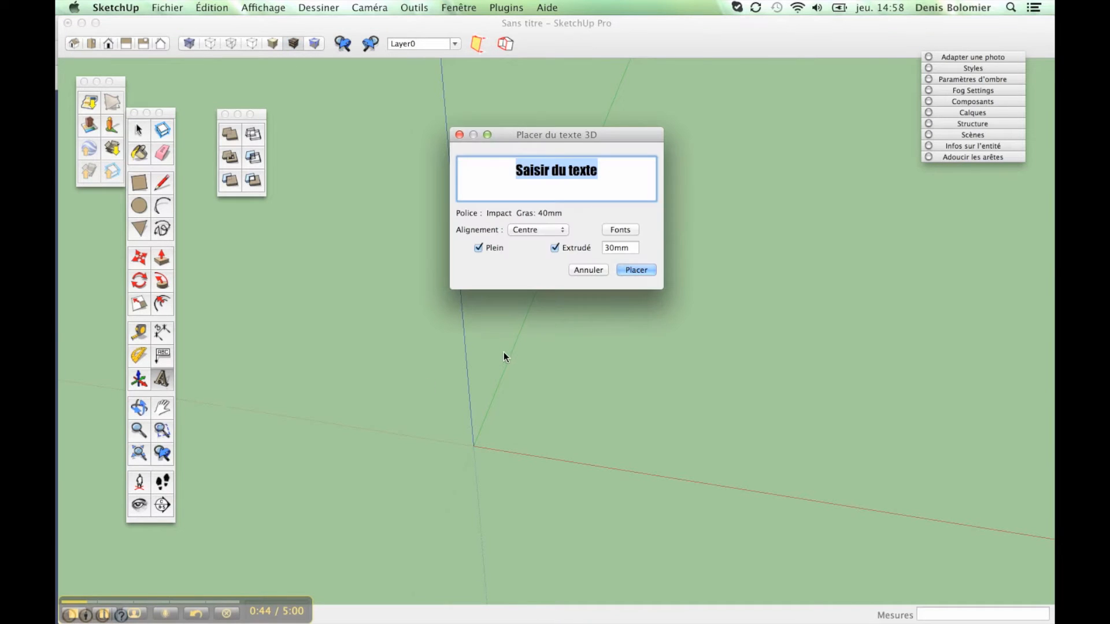
type("2013")
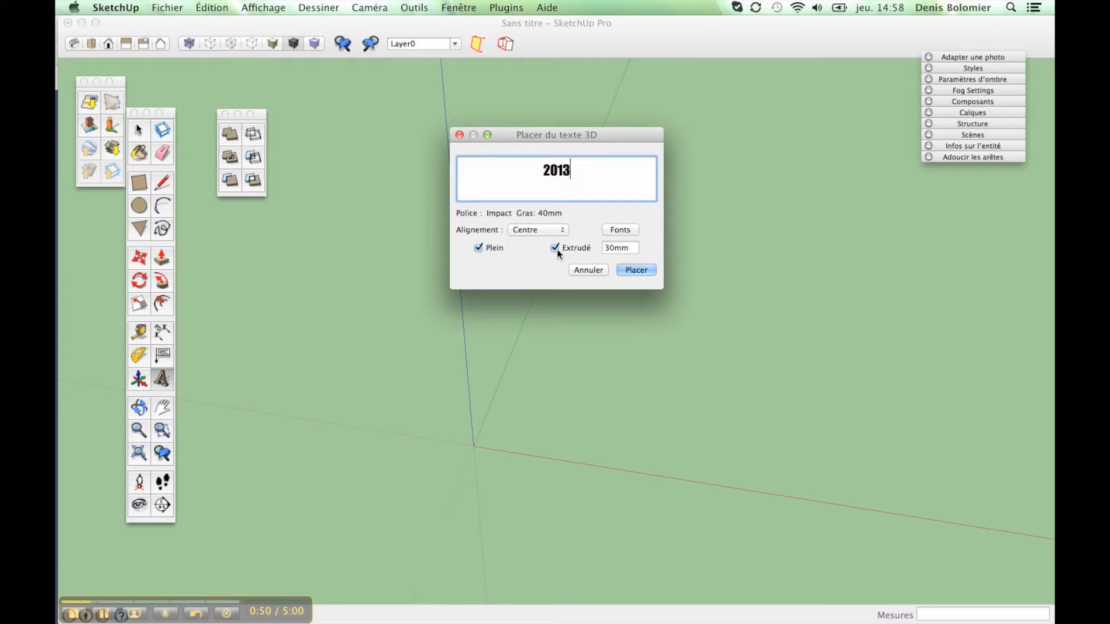
left_click(616, 231)
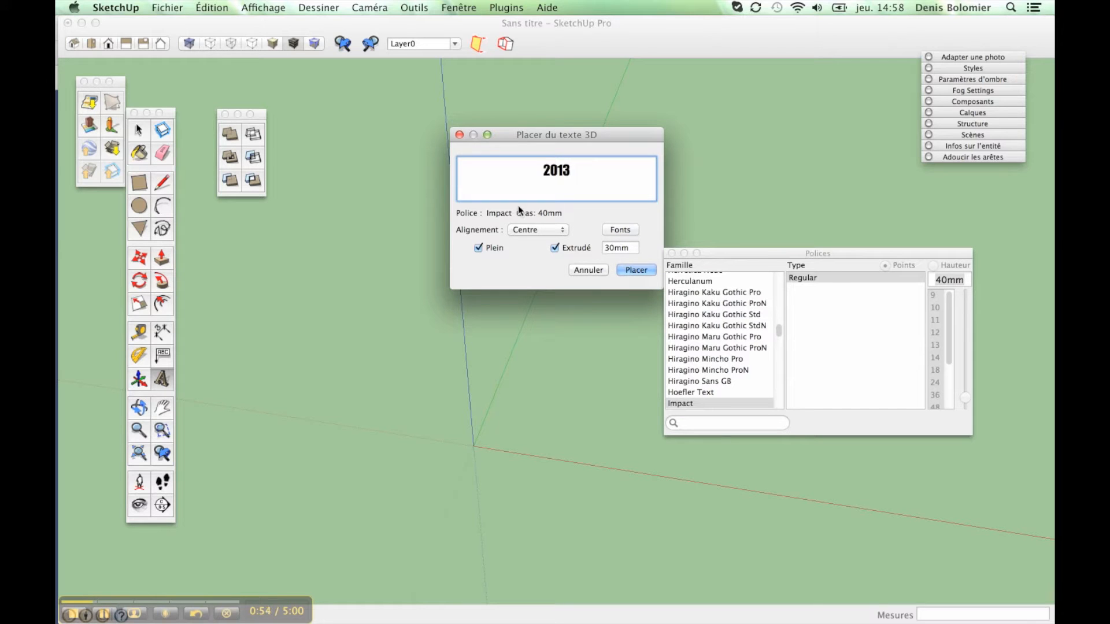
left_click(940, 281)
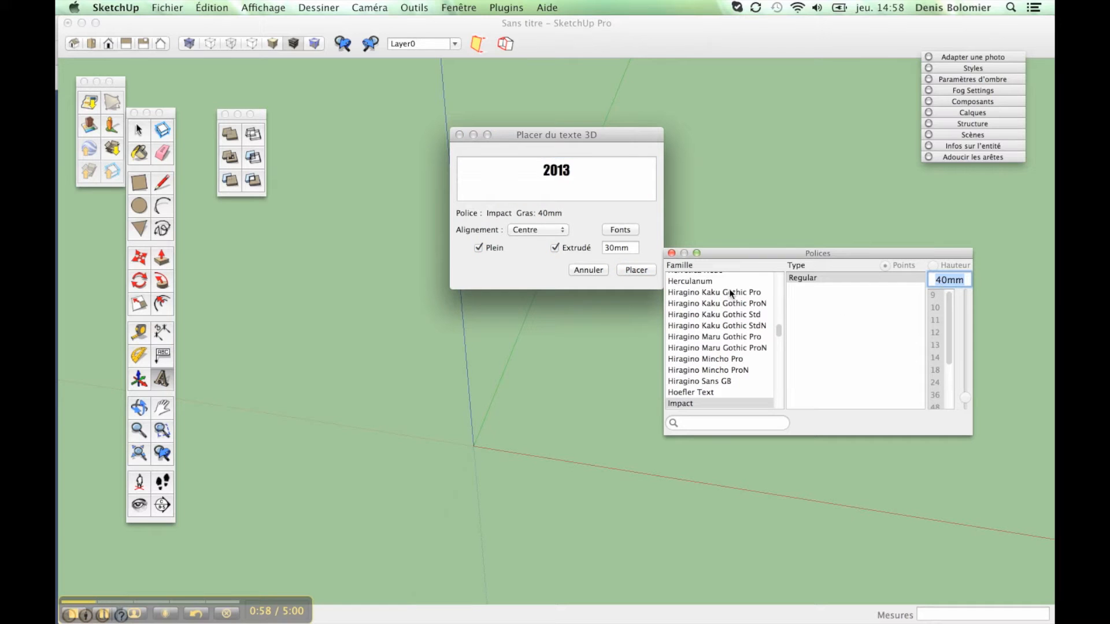
left_click(672, 253)
left_click(643, 271)
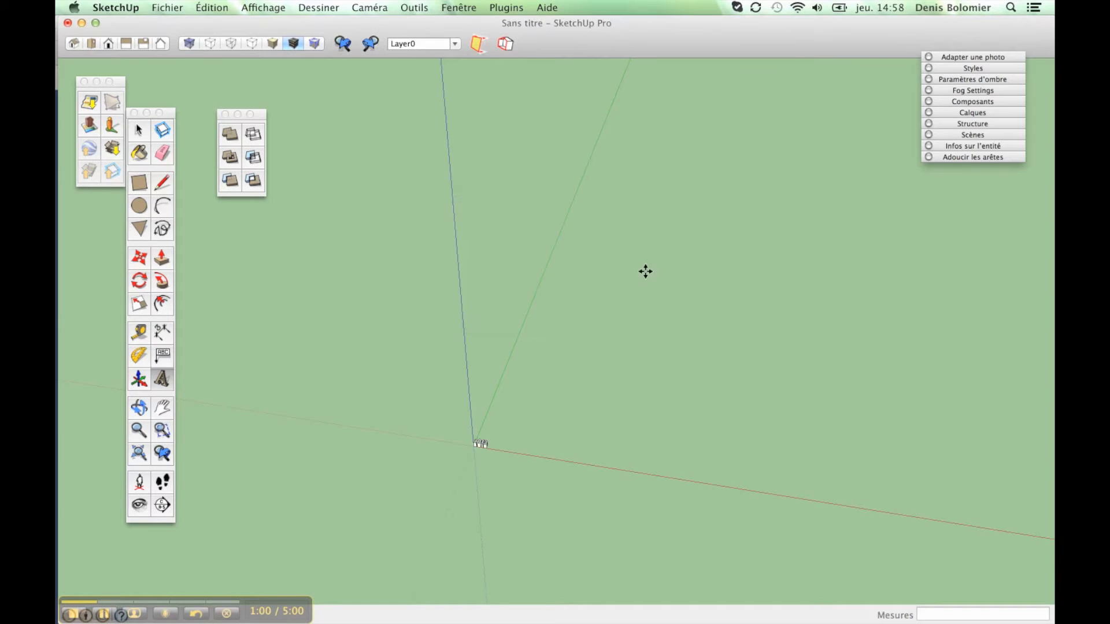
left_click(471, 445)
Explode the 2013 text component into loose faces and edges, and clear the selection
scroll(469, 446, "up", 5)
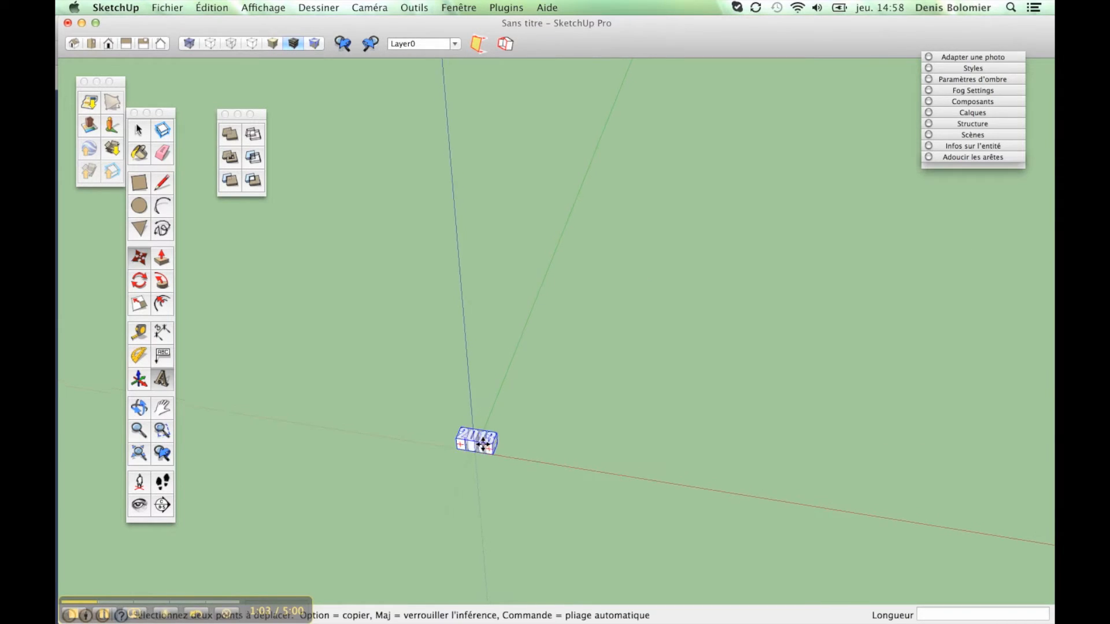
scroll(480, 446, "up", 2)
key("space")
key("o")
left_click_drag(480, 447, 641, 395)
mouse_move(642, 395)
middle_mouse_down()
mouse_move(615, 335)
mouse_move(638, 388)
middle_mouse_up()
scroll(604, 350, "up", 5)
scroll(633, 378, "down", 6)
key("space")
right_click(632, 377)
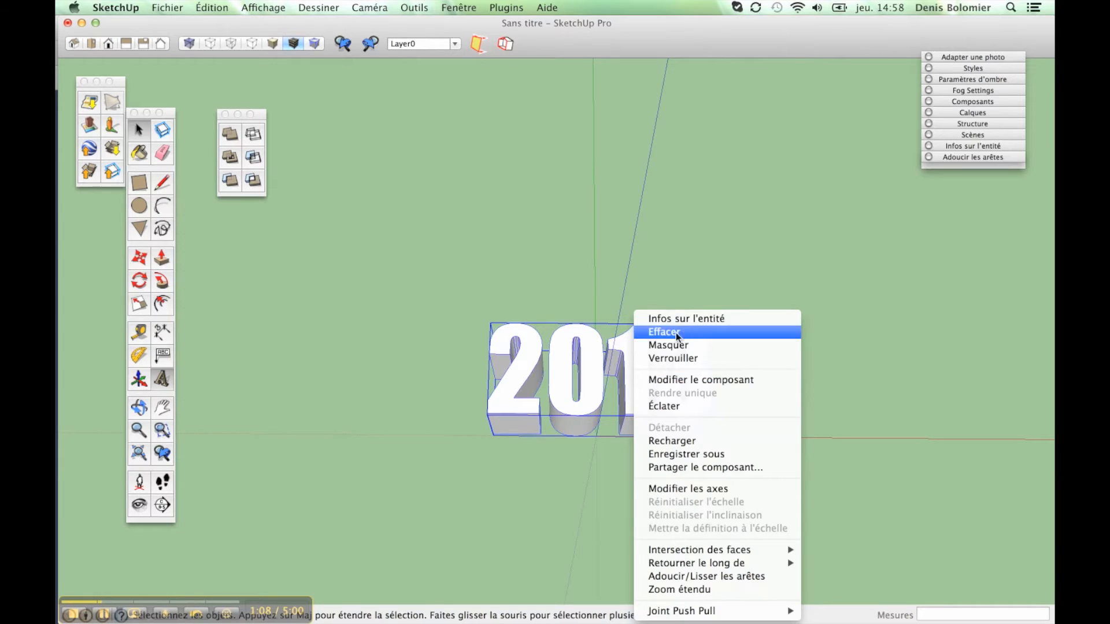
left_click(681, 404)
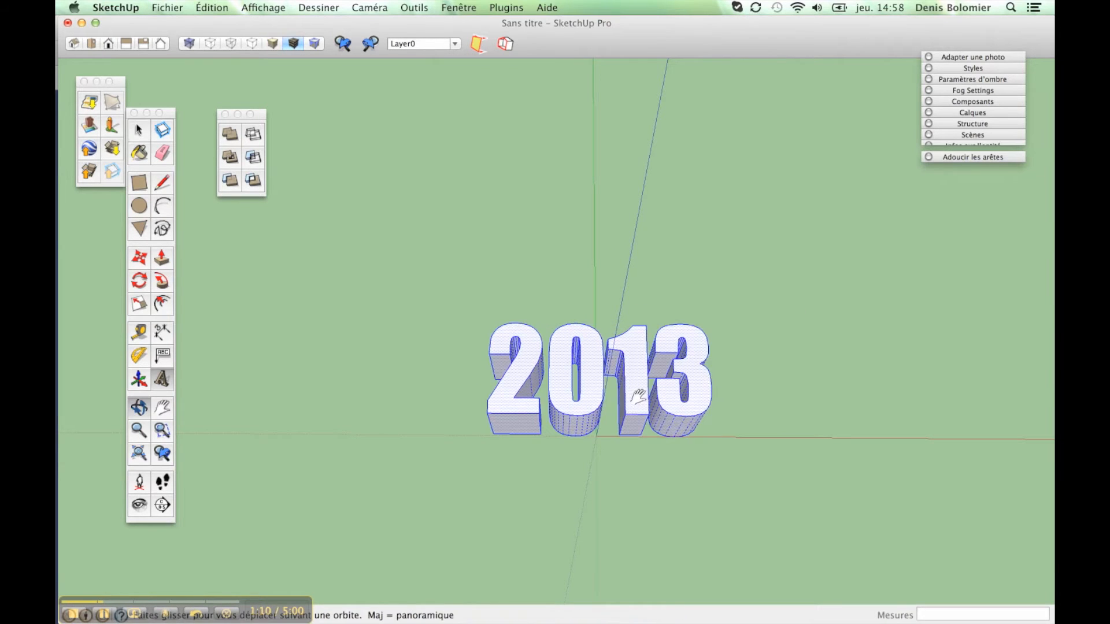
scroll(530, 391, "up", 2)
scroll(549, 399, "up", 2)
middle_click_drag(567, 404, 537, 366)
scroll(534, 366, "down", 3)
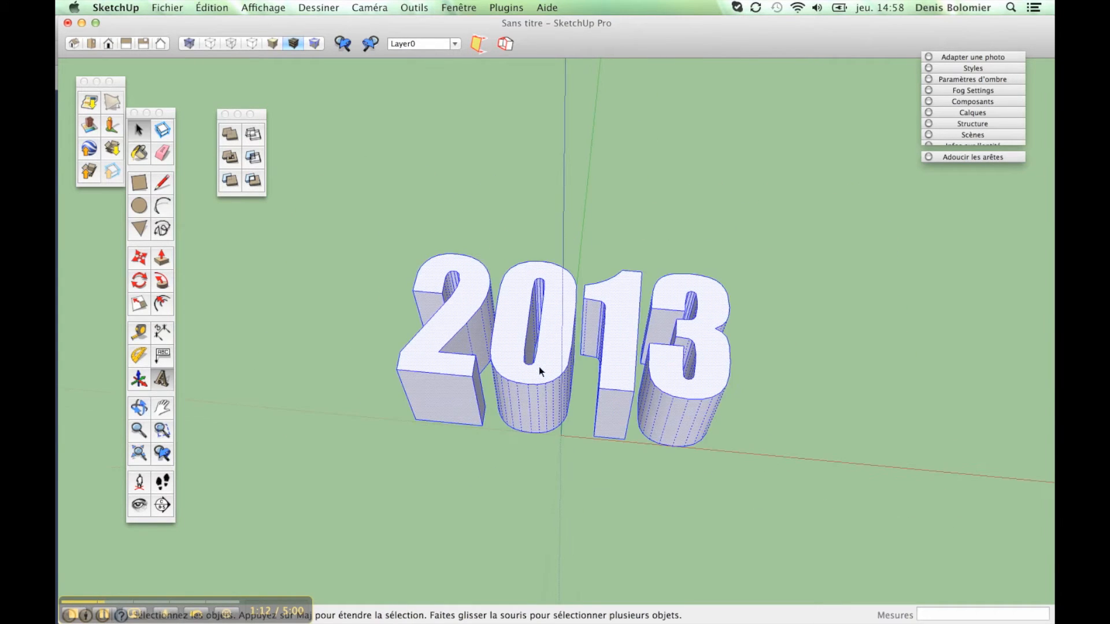
left_click(501, 266)
scroll(488, 305, "up", 2)
scroll(488, 305, "down", 2)
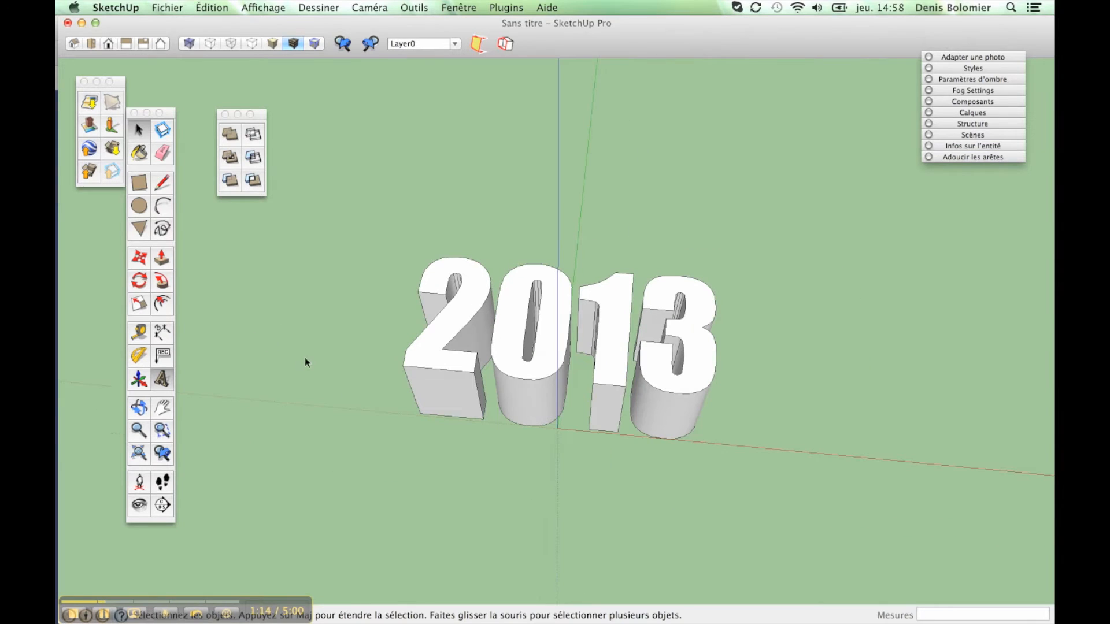
key("f")
scroll(445, 310, "up", 3)
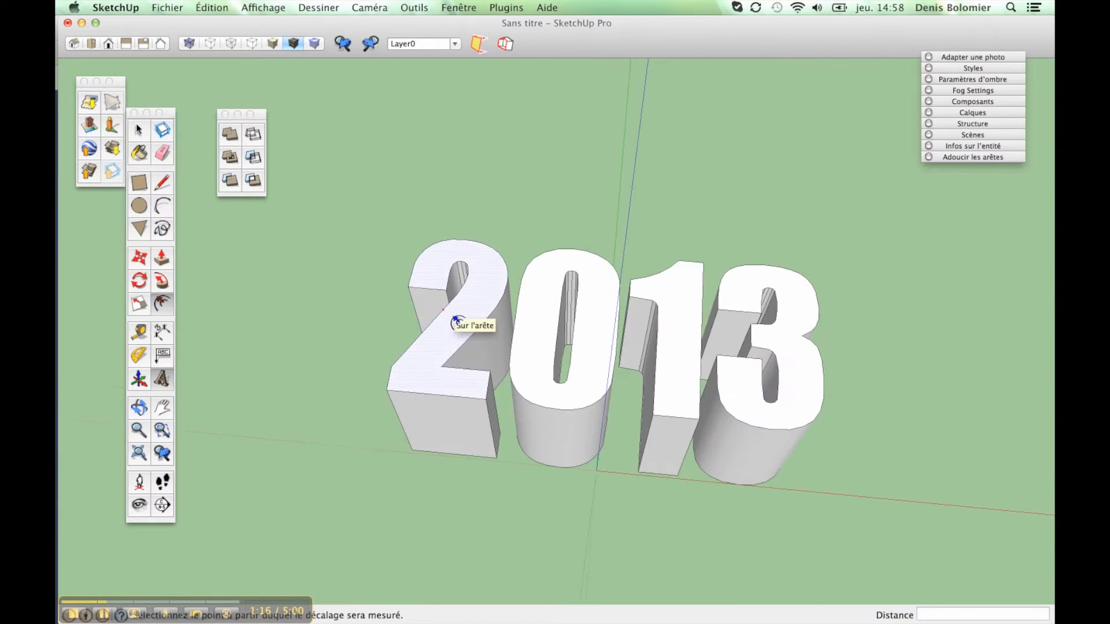
scroll(457, 319, "down", 2)
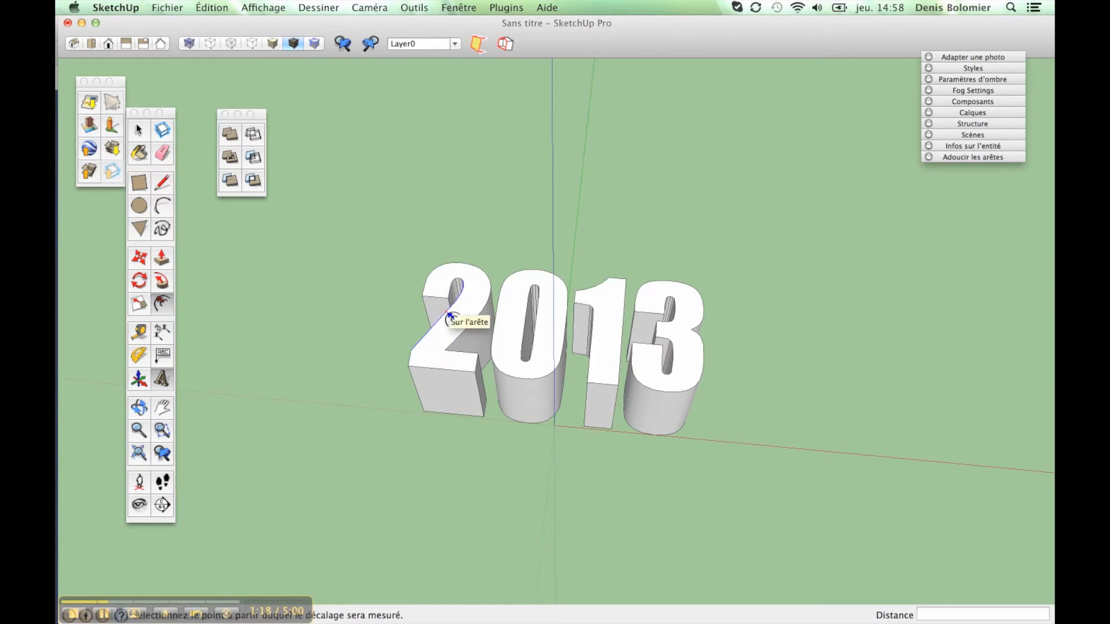
key("space")
Copy the top faces of all four digits straight up along the blue axis, above the extruded text
middle_click_drag(450, 336, 503, 128)
left_click(440, 346)
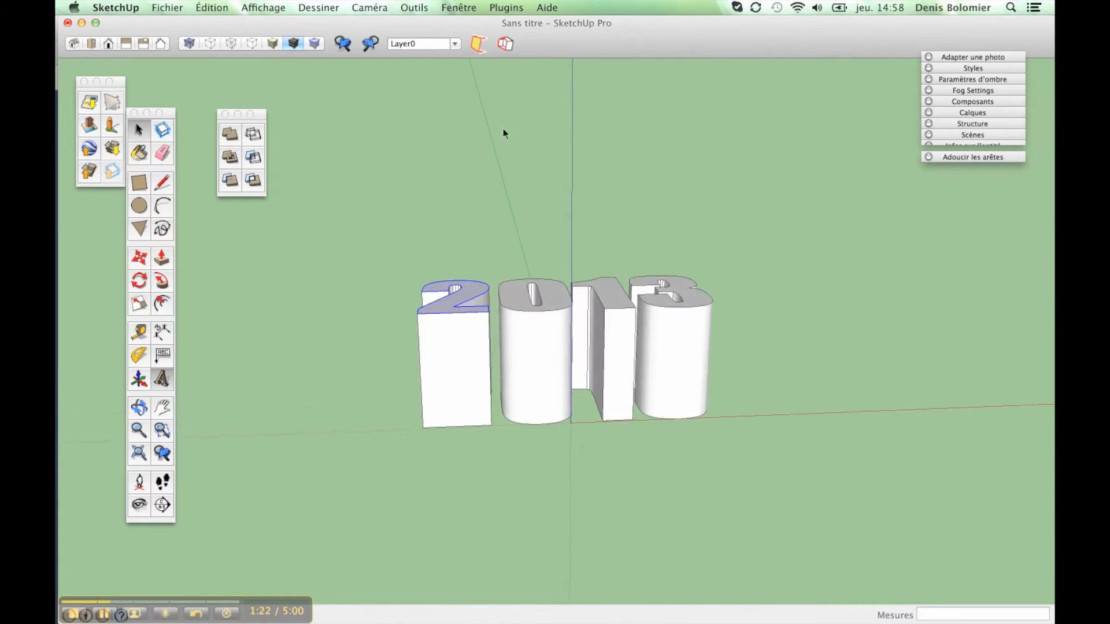
left_click_drag(387, 225, 747, 325)
key("m")
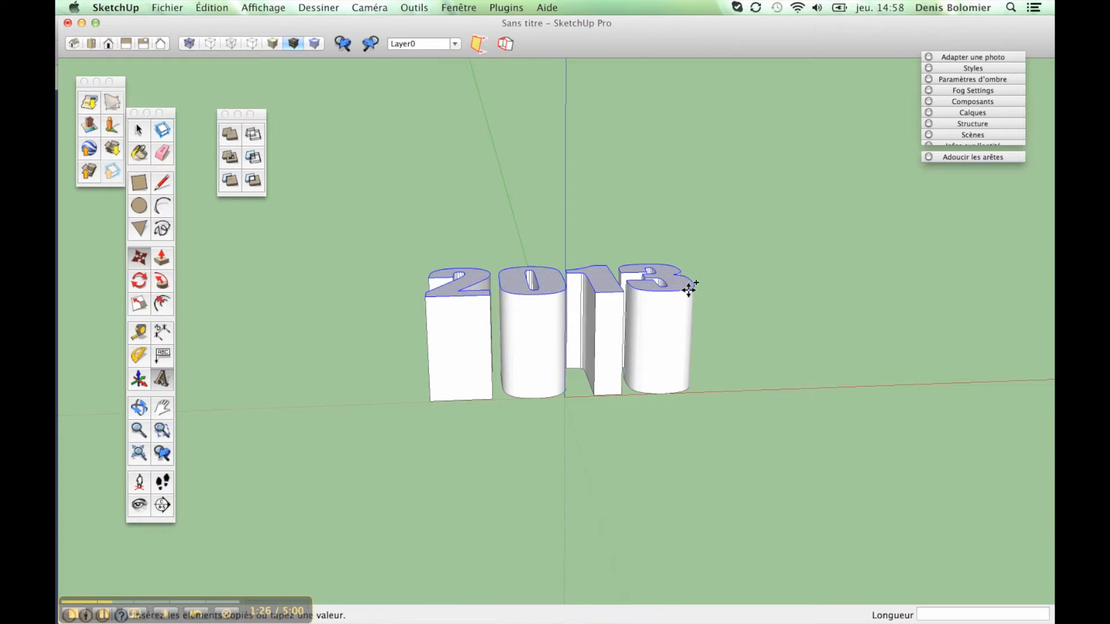
left_click(689, 291)
key("alt")
key("space")
Group the copied digit faces floating above the text and hide the group
right_click(675, 223)
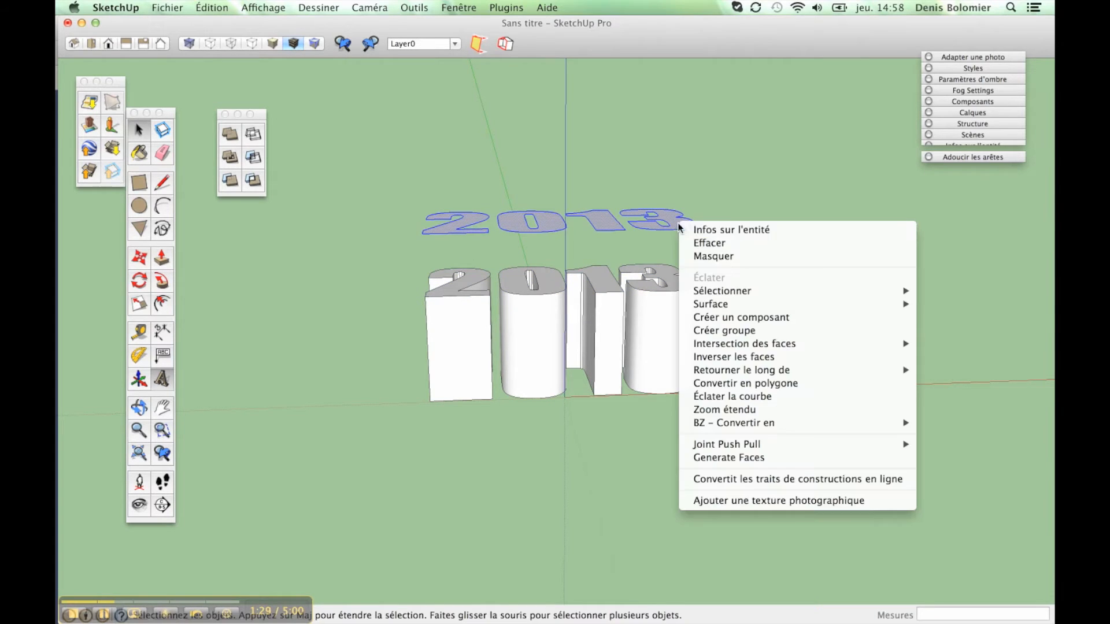
left_click(723, 331)
right_click(676, 226)
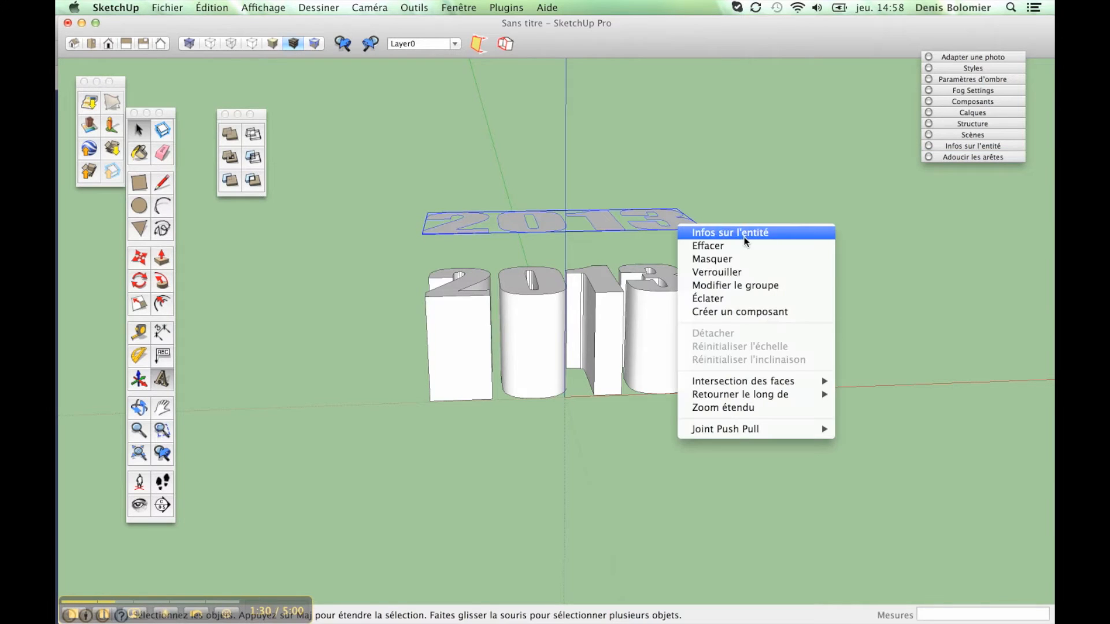
left_click(735, 263)
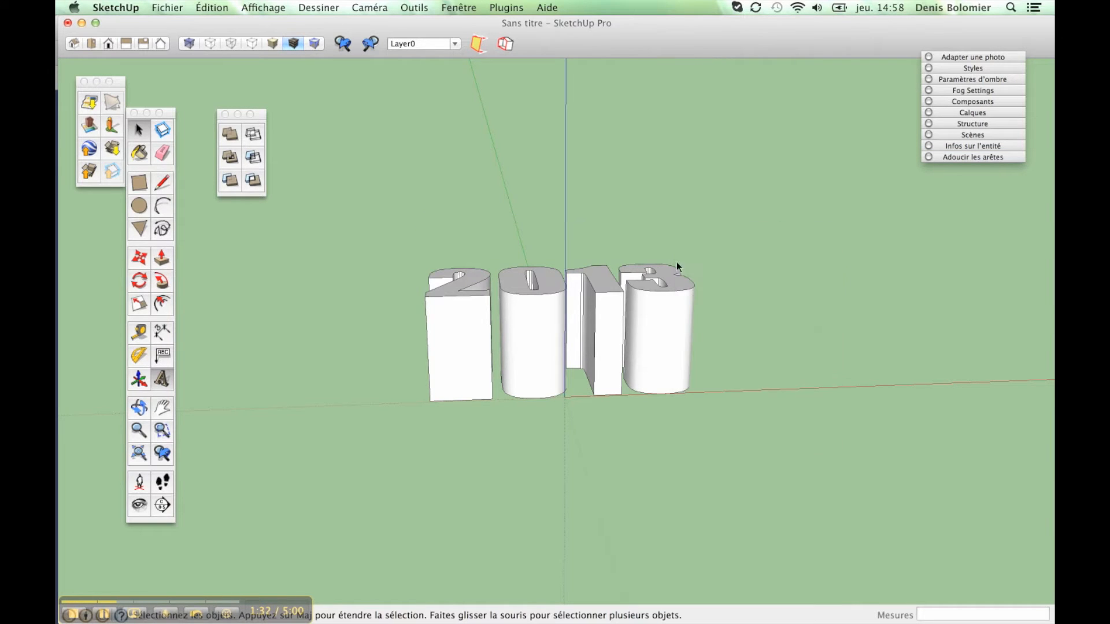
Offset the outline of the digit 2's top face inward by 1 mm
middle_click_drag(679, 265, 596, 390)
scroll(528, 332, "up", 5)
scroll(581, 373, "down", 5)
scroll(595, 390, "up", 3)
left_click(463, 392)
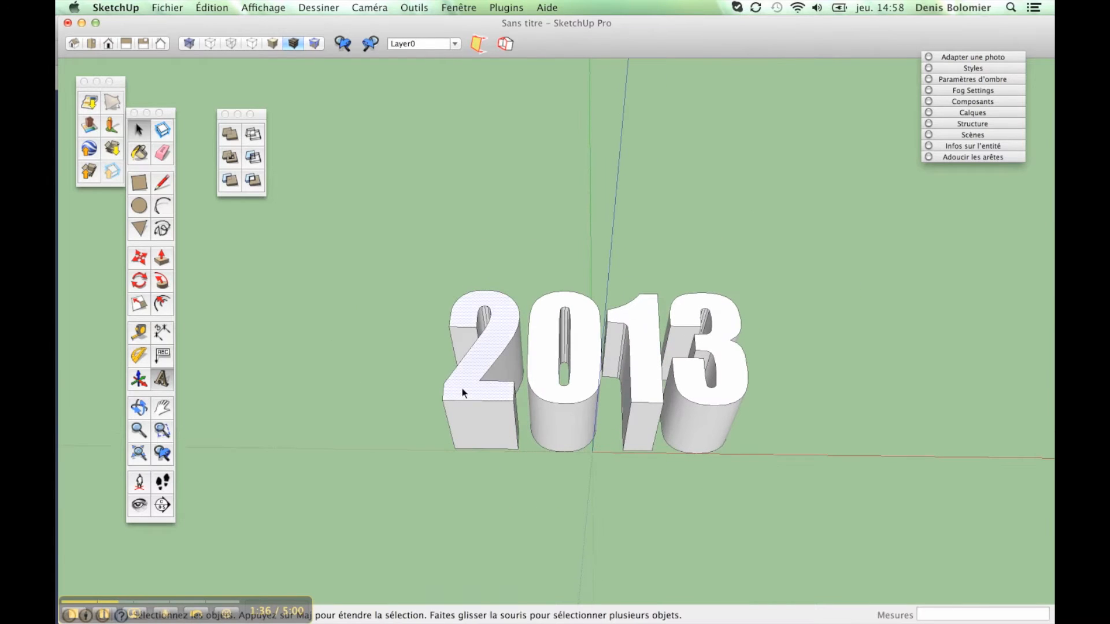
key("f")
left_click(464, 356)
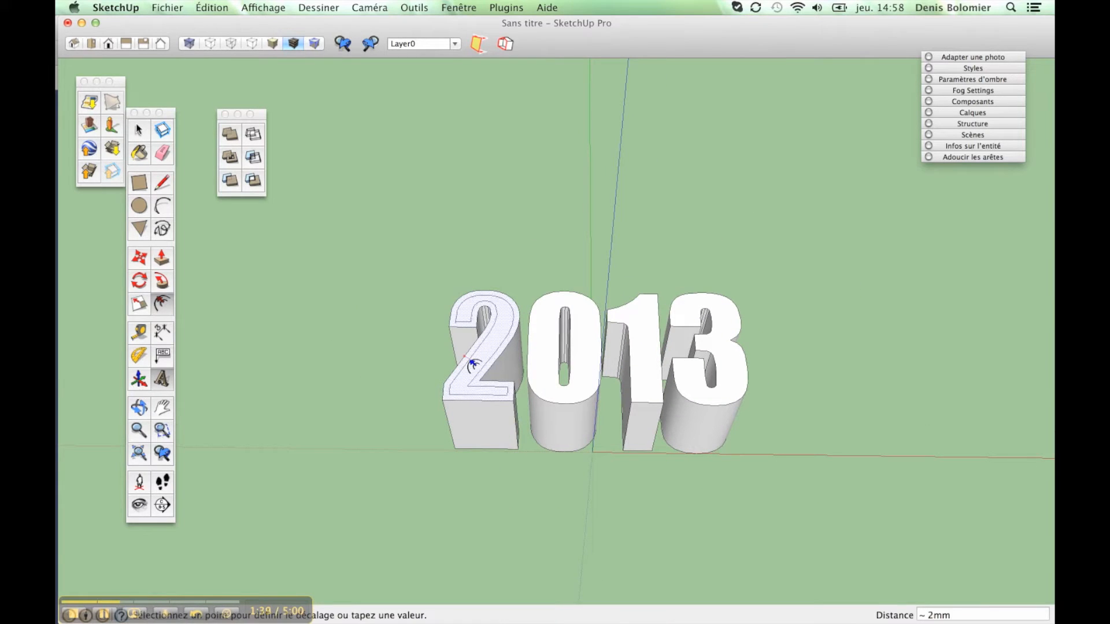
left_click(473, 364)
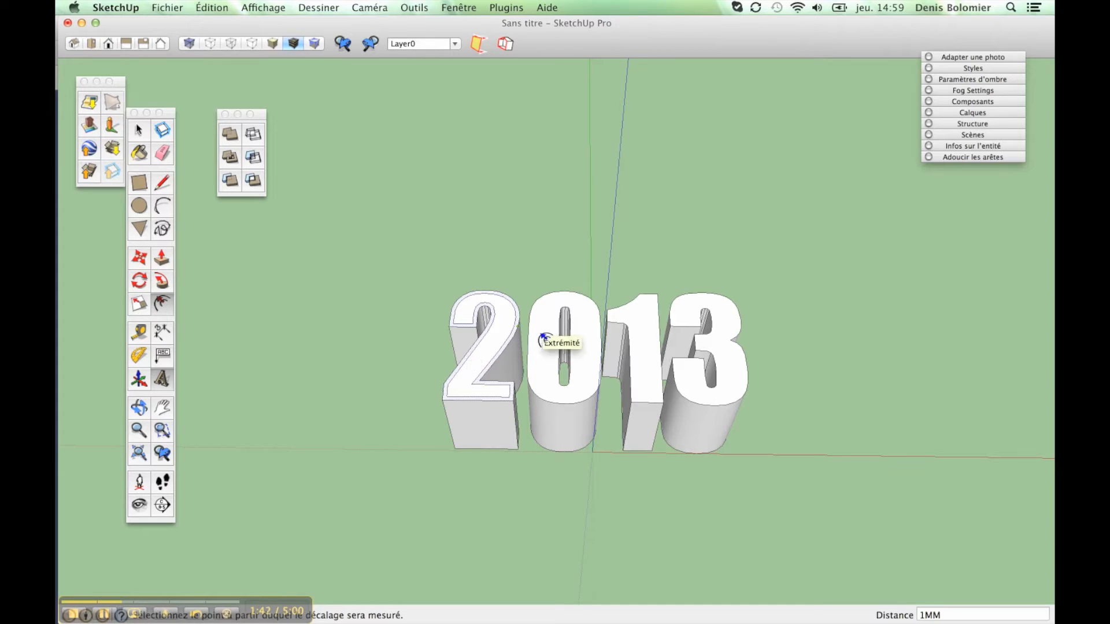
key("space")
Repeat the 1 mm inward offset on the top faces of the digits 0, 1 and 3
middle_click_drag(519, 295, 462, 336)
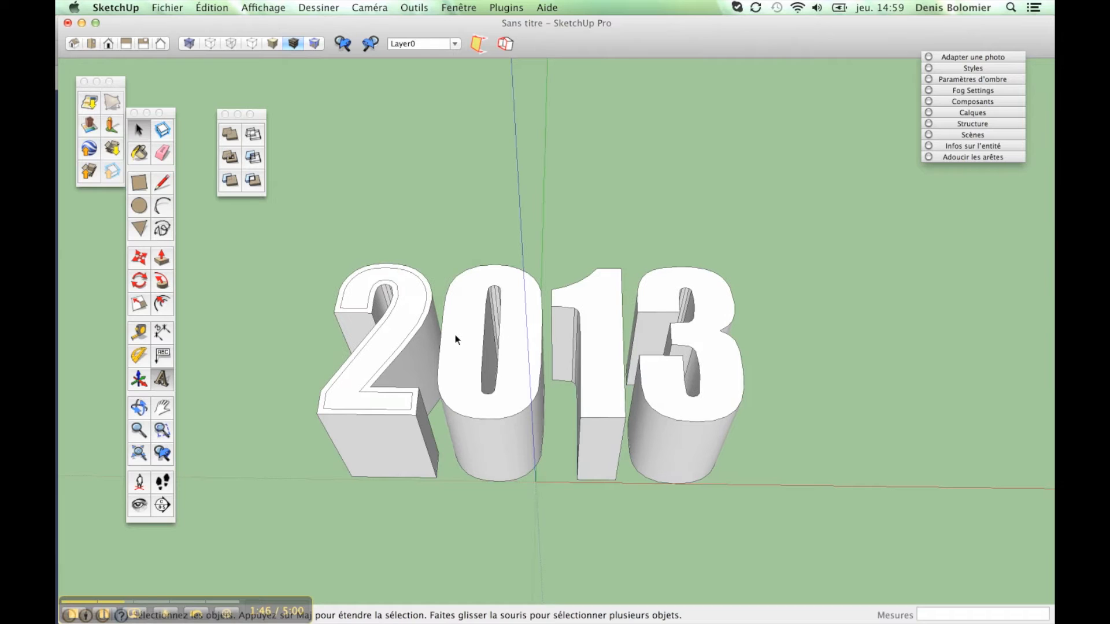
key("f")
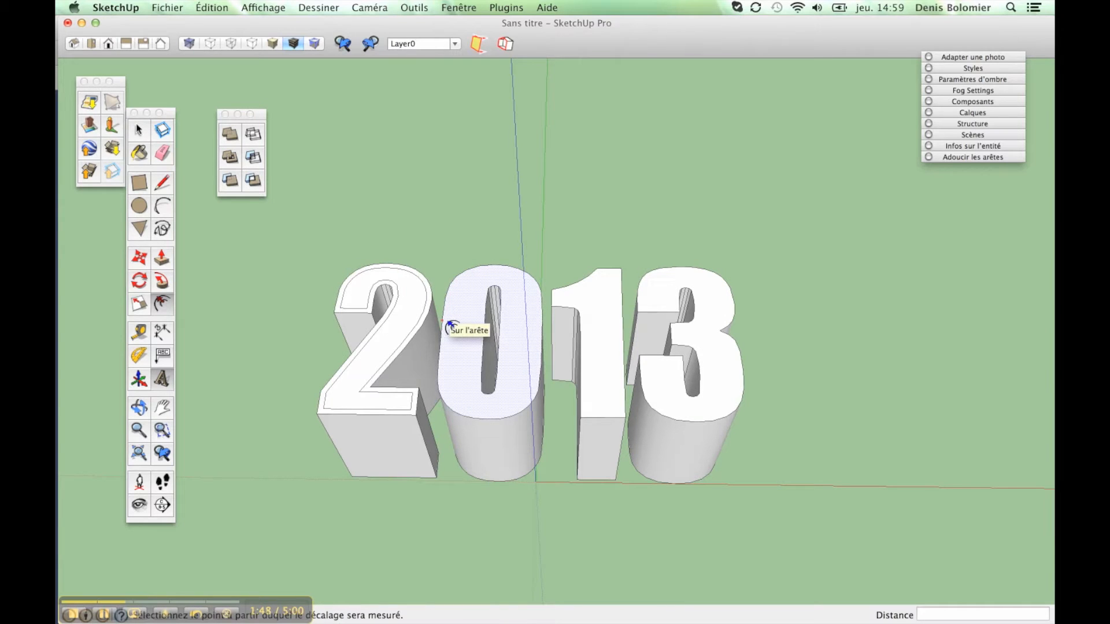
double_click(450, 324)
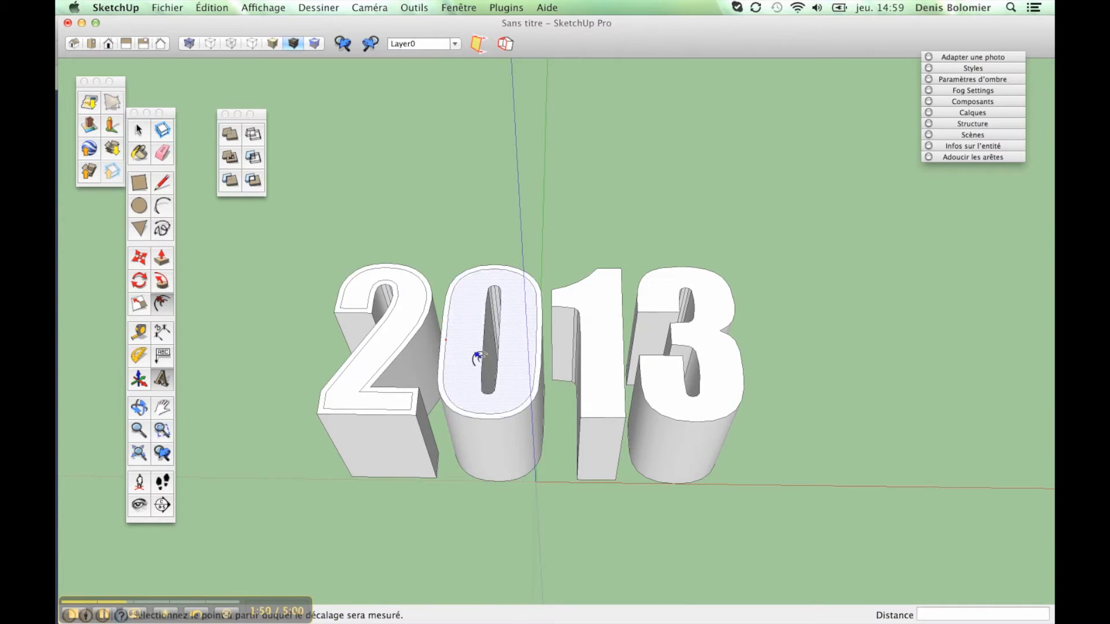
double_click(601, 327)
double_click(662, 298)
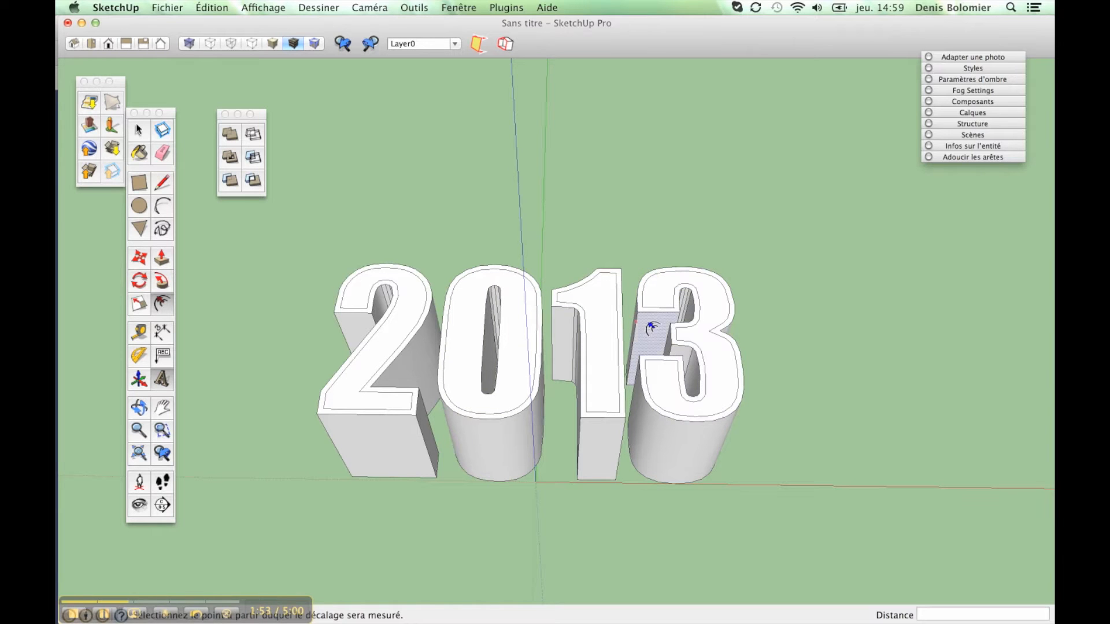
Erase the stray edge stub at the corner of the offset outline on the digit 1's top face
scroll(553, 312, "up", 10)
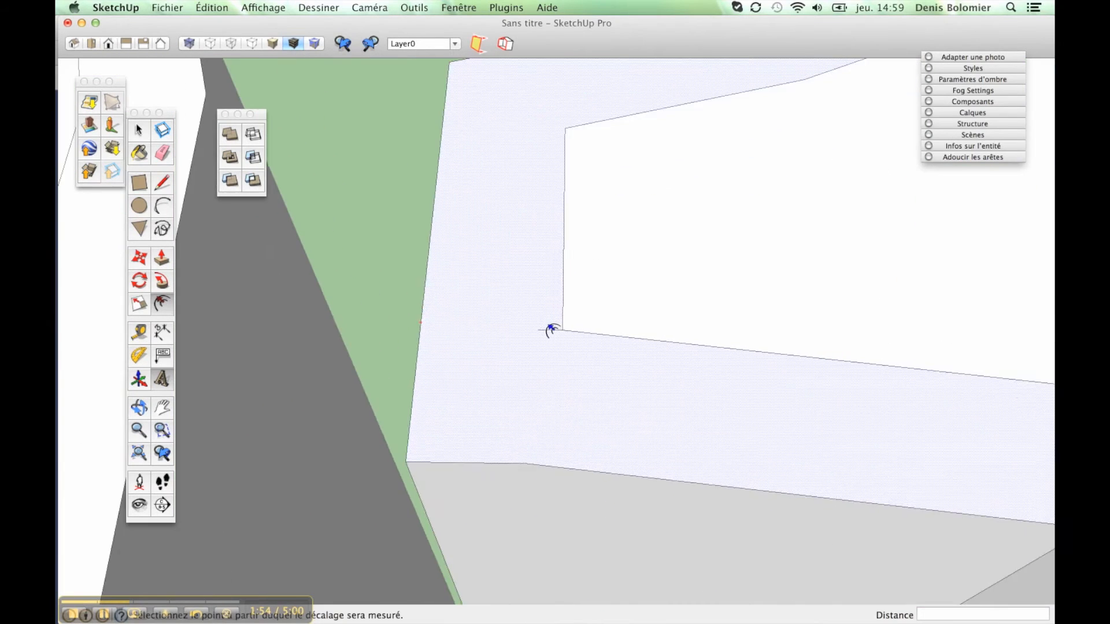
key("e")
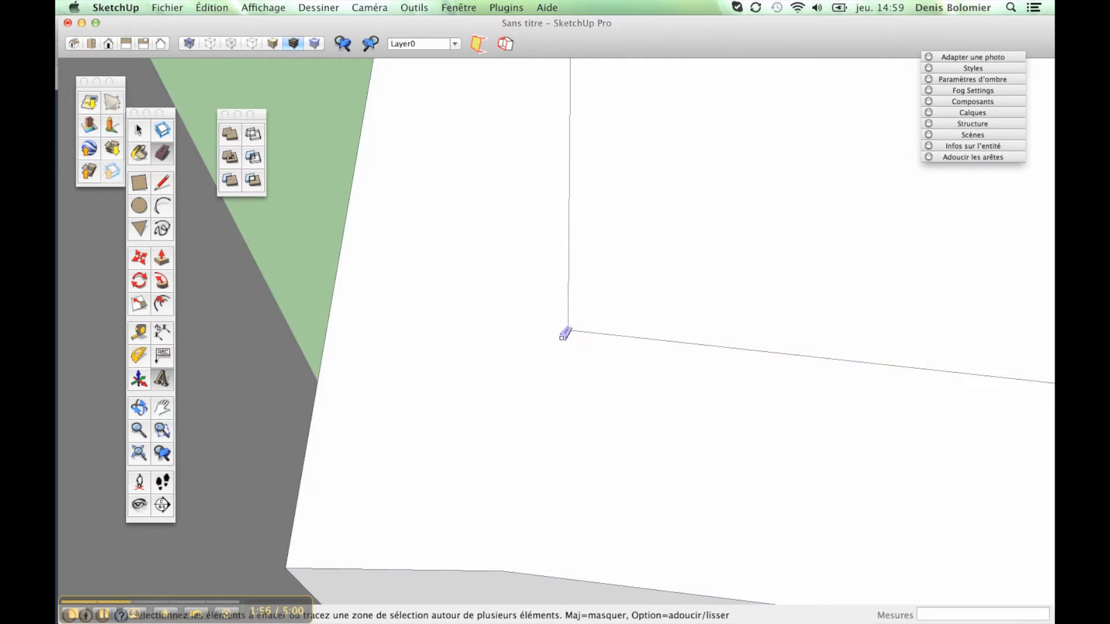
scroll(564, 346, "down", 2)
key("space")
left_click(592, 310)
scroll(532, 361, "down", 6)
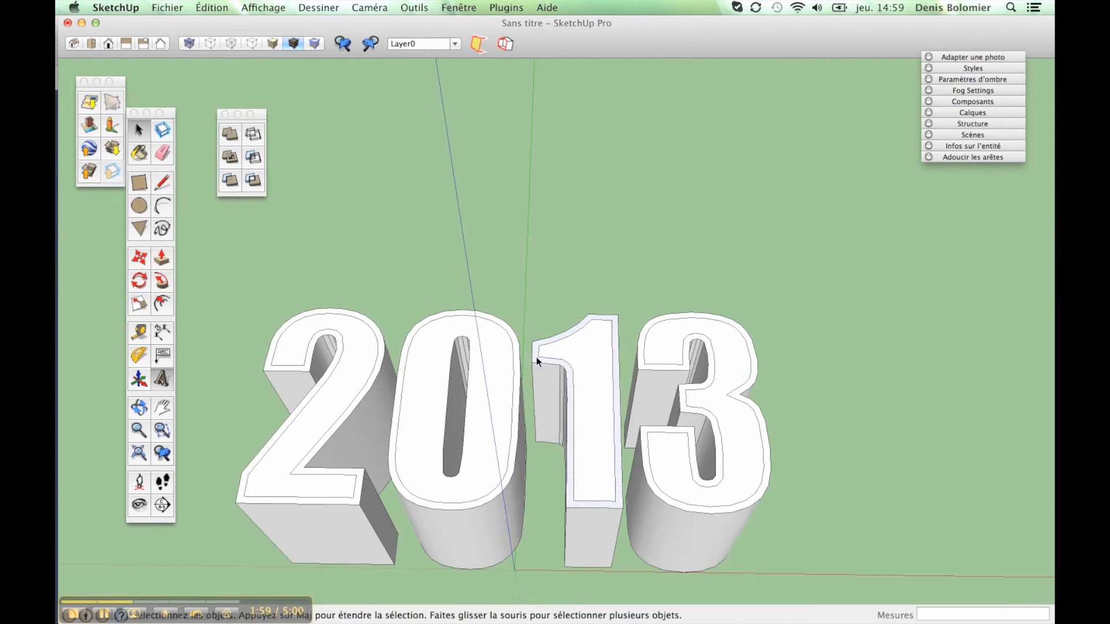
Offset the outline of the digit 0's central hole by 1 mm onto its top face
middle_click_drag(535, 356, 593, 321)
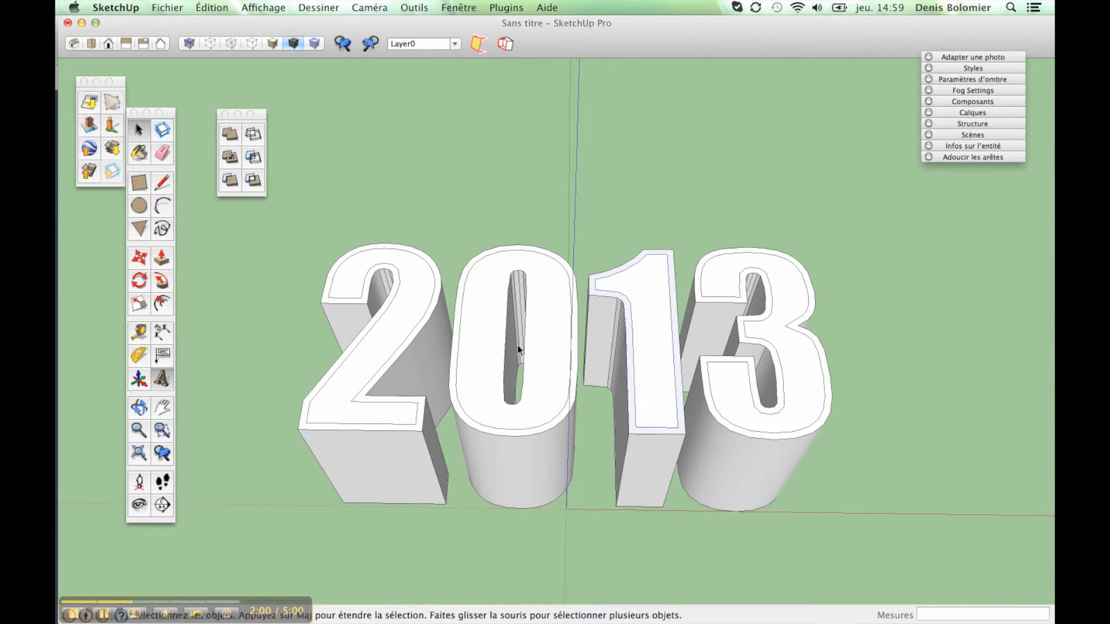
middle_click_drag(518, 345, 499, 252)
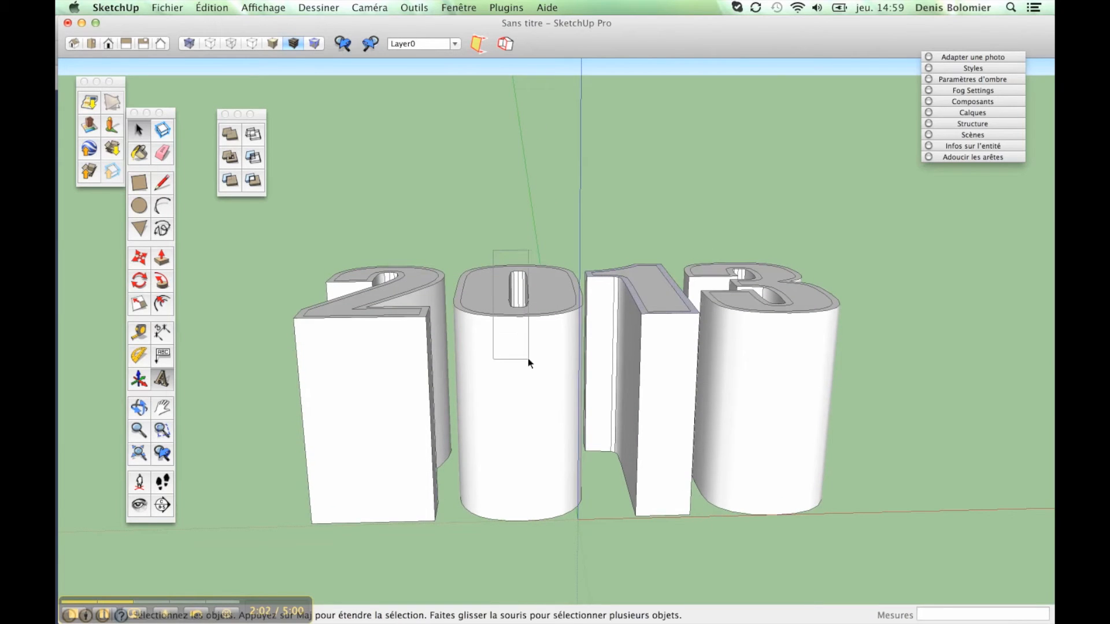
left_click_drag(528, 359, 529, 357)
mouse_move(530, 357)
middle_mouse_down()
mouse_move(525, 483)
mouse_move(528, 365)
middle_mouse_up()
scroll(528, 365, "up", 5)
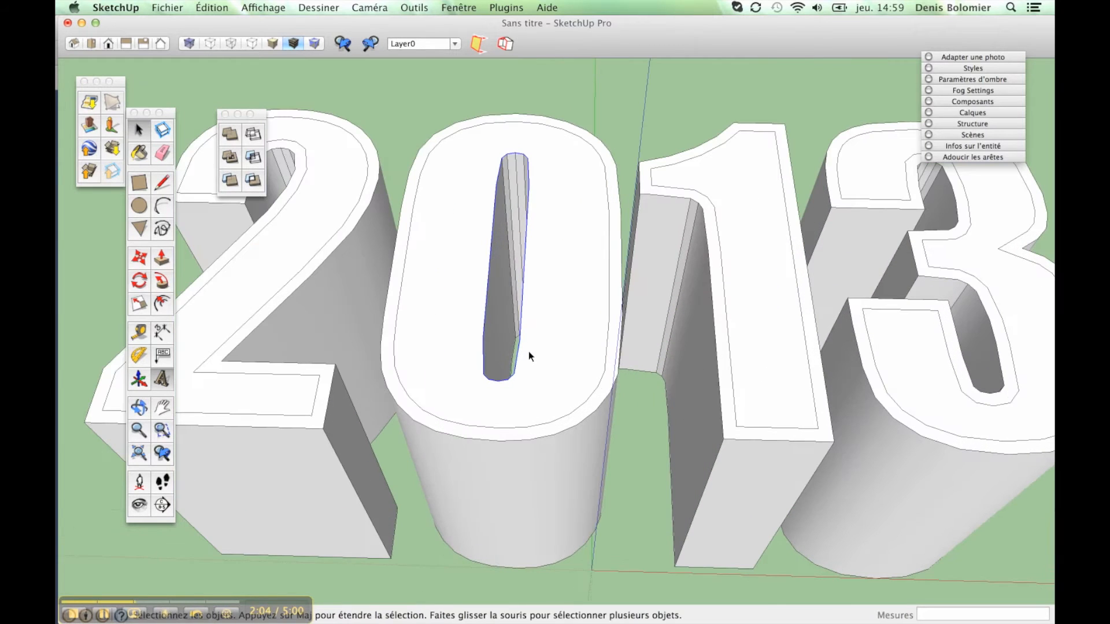
key("f")
left_click(523, 288)
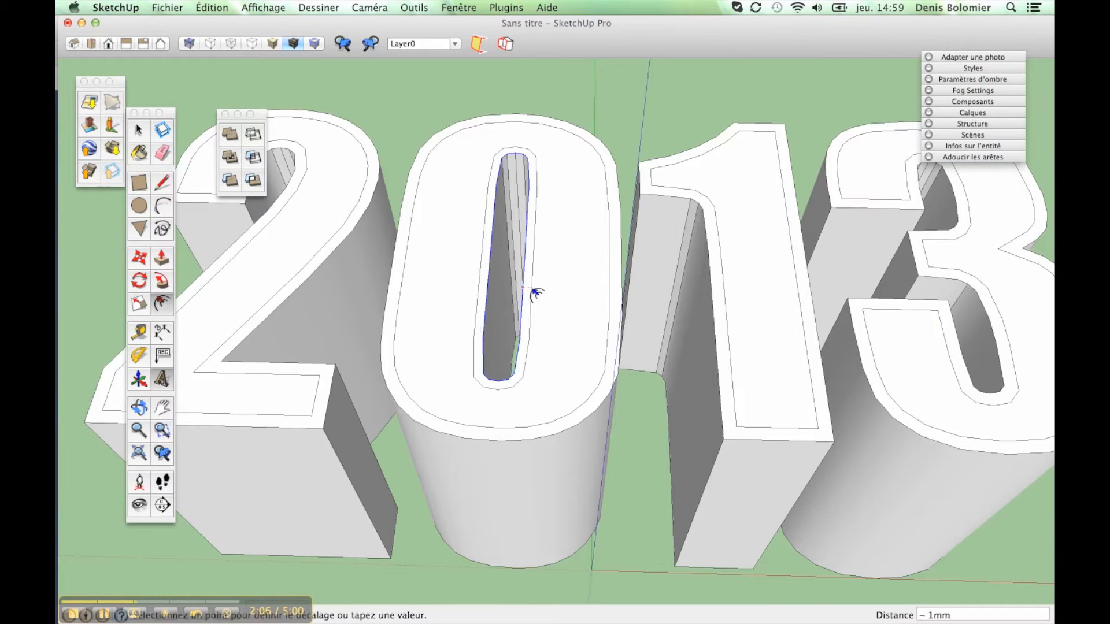
left_click(536, 295)
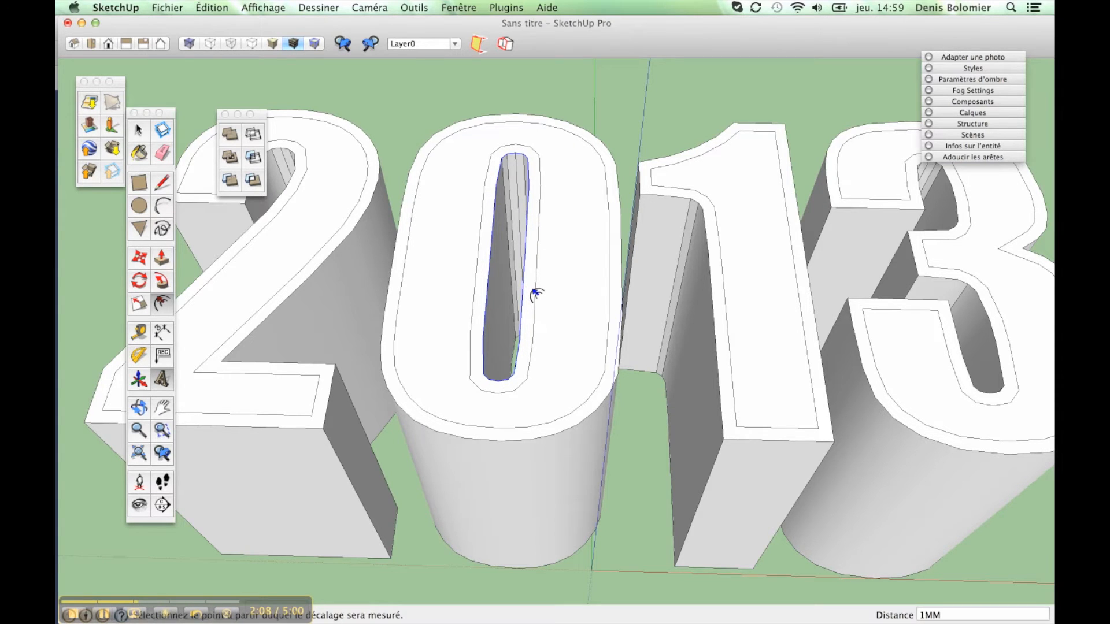
scroll(536, 294, "down", 6)
key("space")
Push the inner top face of the digit 2 down 30 mm to hollow the digit
scroll(520, 381, "up", 3)
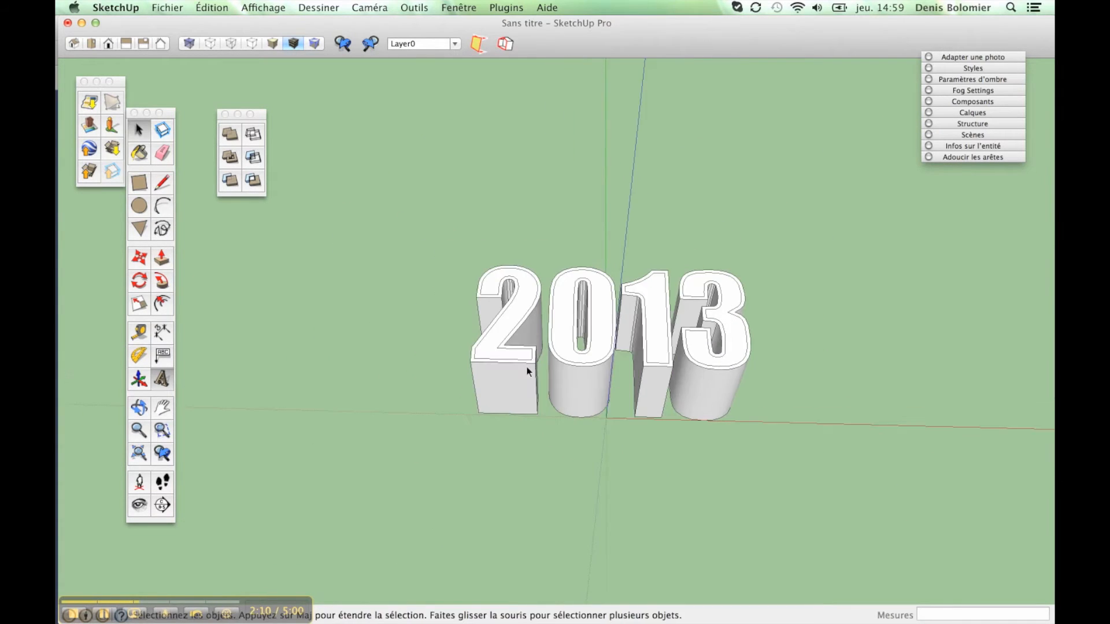
key("p")
left_click(482, 351)
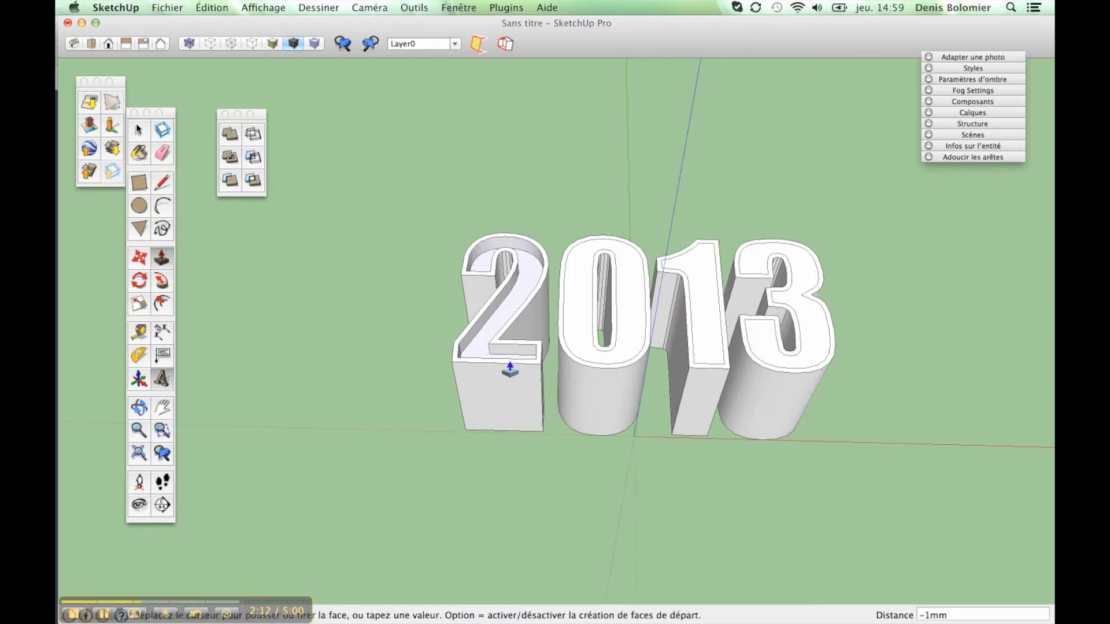
left_click(556, 432)
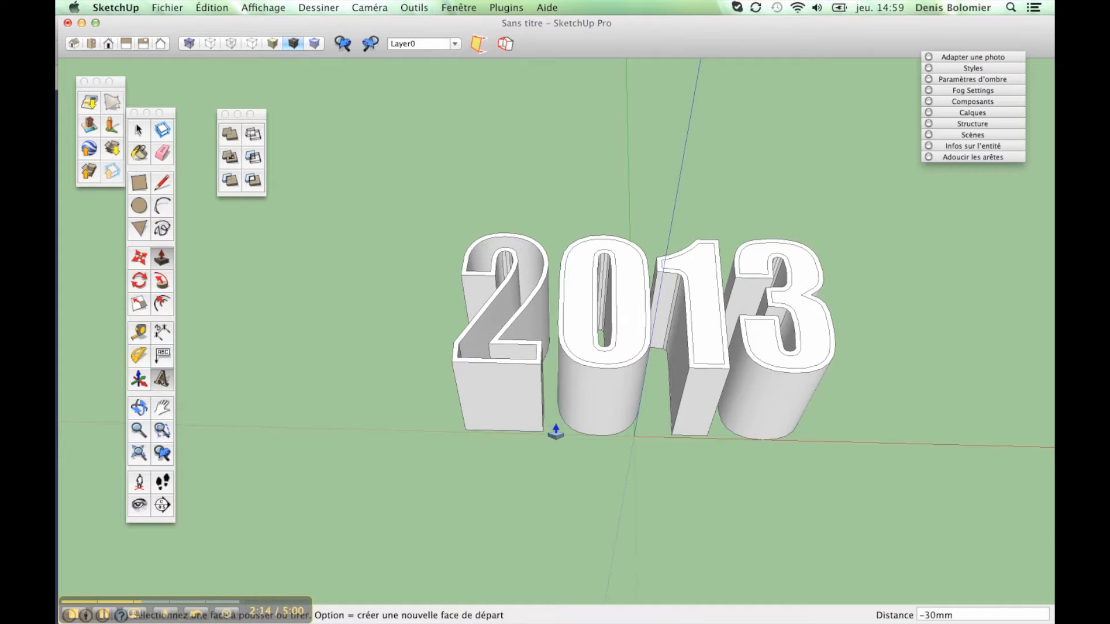
Repeat the 30 mm push on the inner top faces of the digits 0, 1 and 3
double_click(578, 333)
double_click(707, 330)
double_click(748, 340)
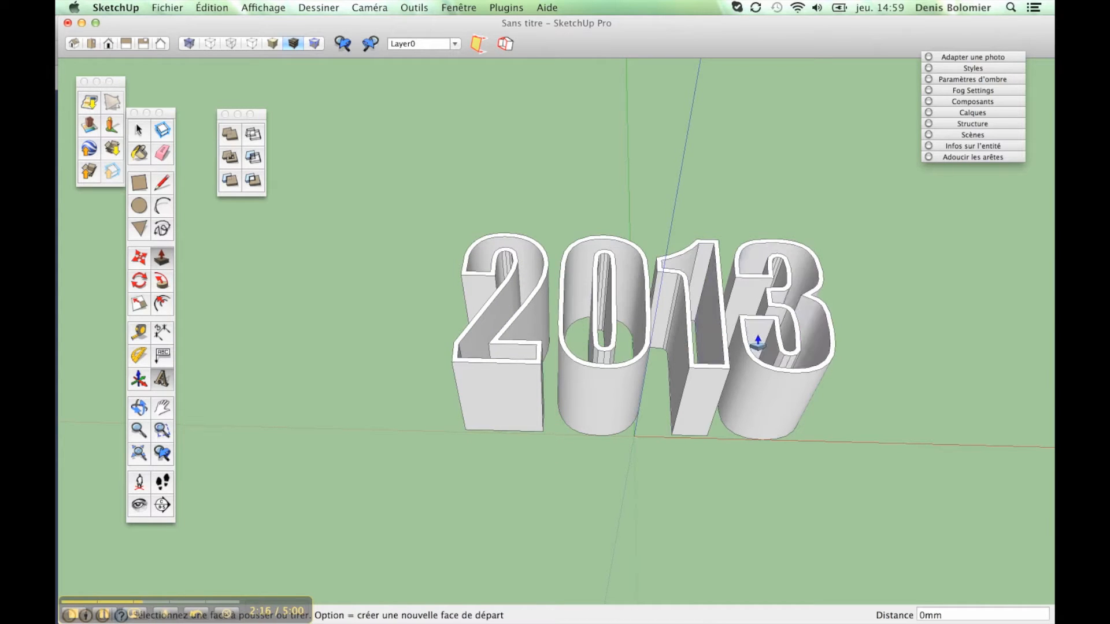
middle_click_drag(723, 317, 550, 335)
scroll(584, 432, "down", 5)
key("space")
scroll(551, 336, "down", 3)
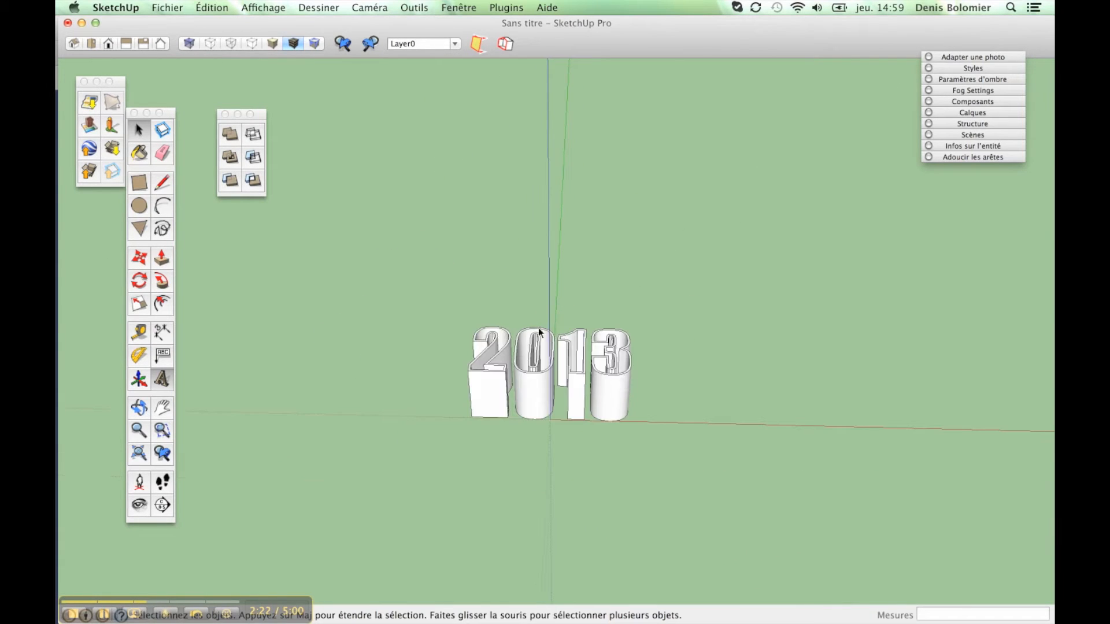
Display hidden geometry to unhide the floating 2013 face group, and switch the hidden geometry display back off
left_click(263, 7)
left_click(272, 59)
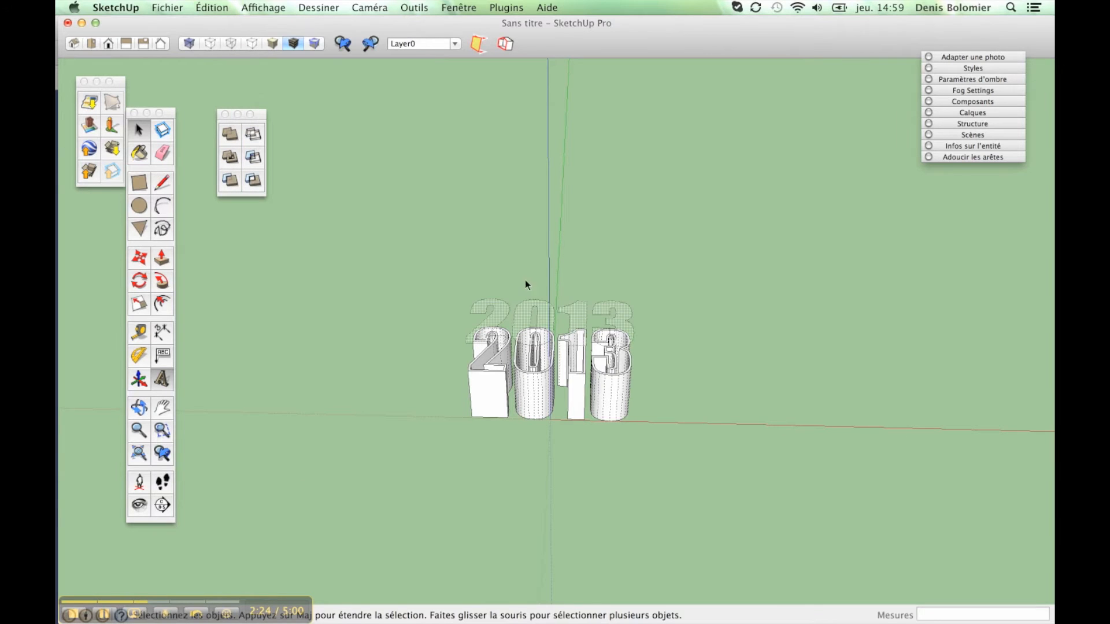
right_click(544, 314)
left_click(579, 349)
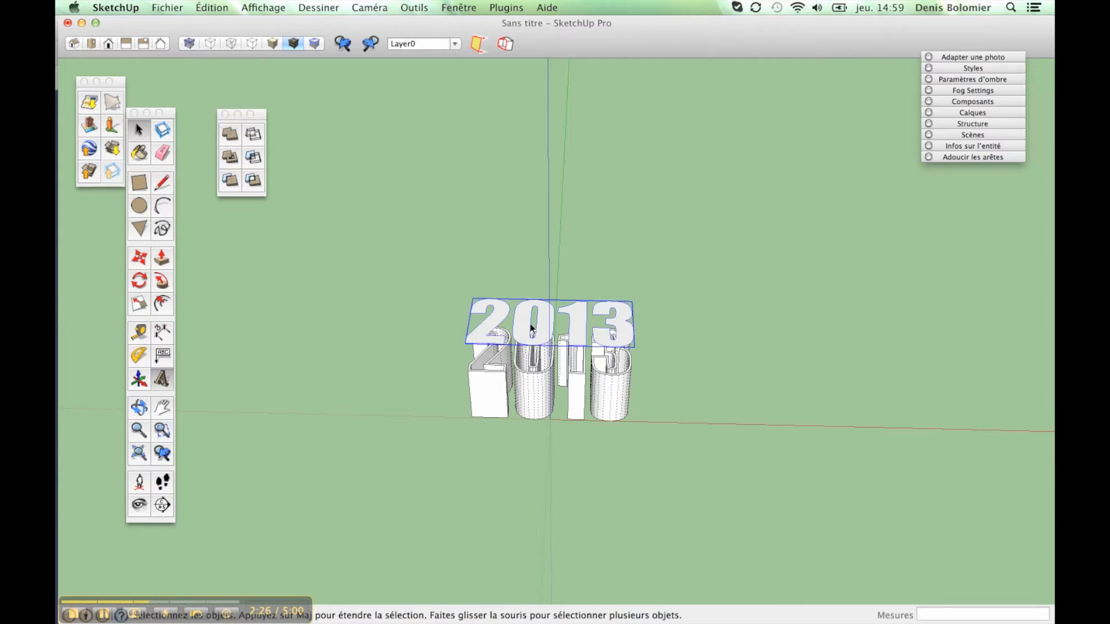
scroll(532, 329, "up", 5)
left_click(263, 7)
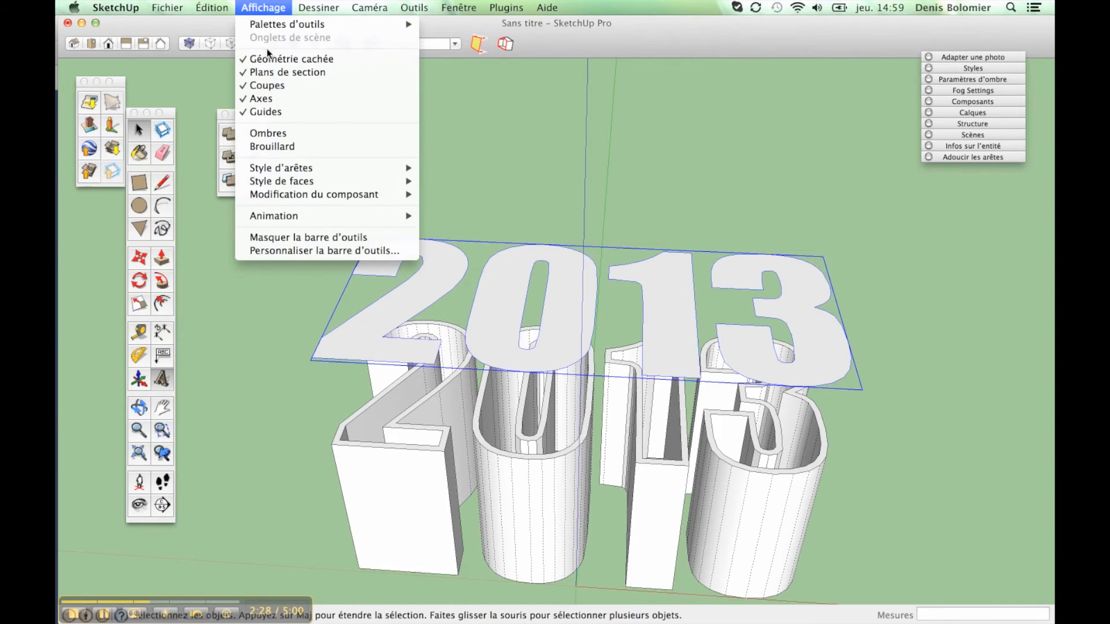
left_click(271, 58)
Open the floating 2013 face group for editing and draw a large rectangle around all four digits
scroll(476, 297, "down", 5)
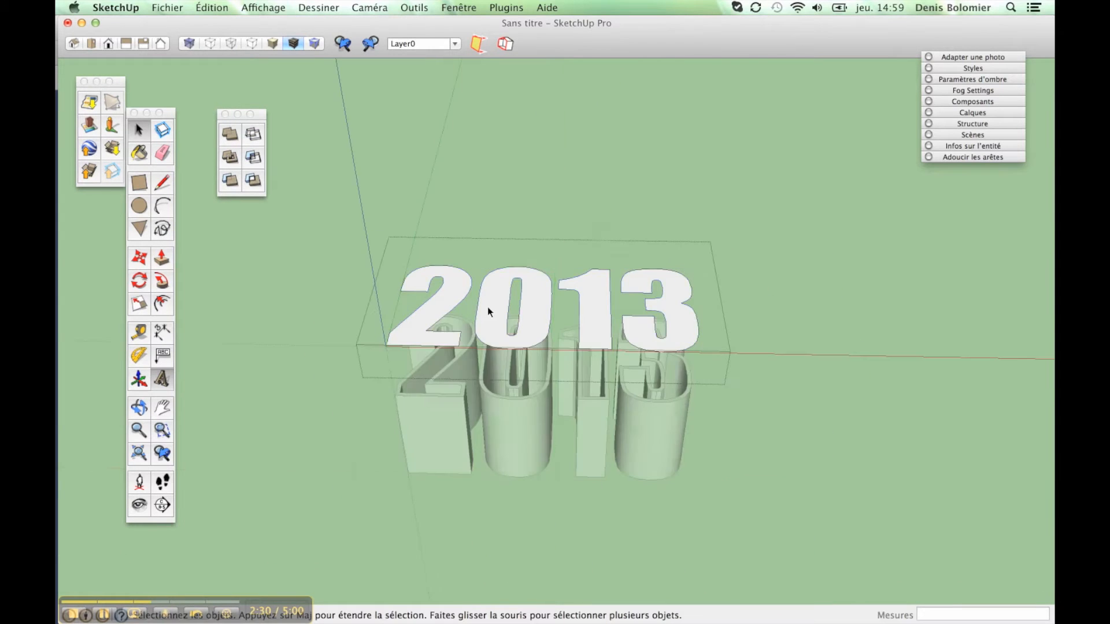
scroll(488, 306, "down", 3)
middle_click_drag(487, 301, 431, 469)
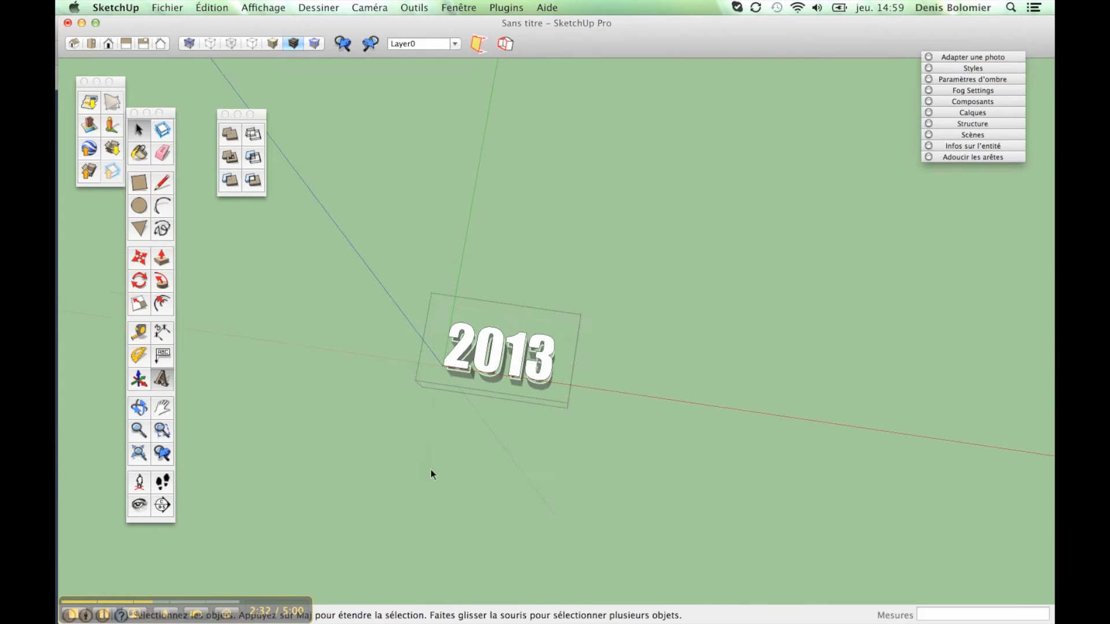
middle_click_drag(401, 403, 597, 248)
scroll(454, 355, "up", 5)
key("space")
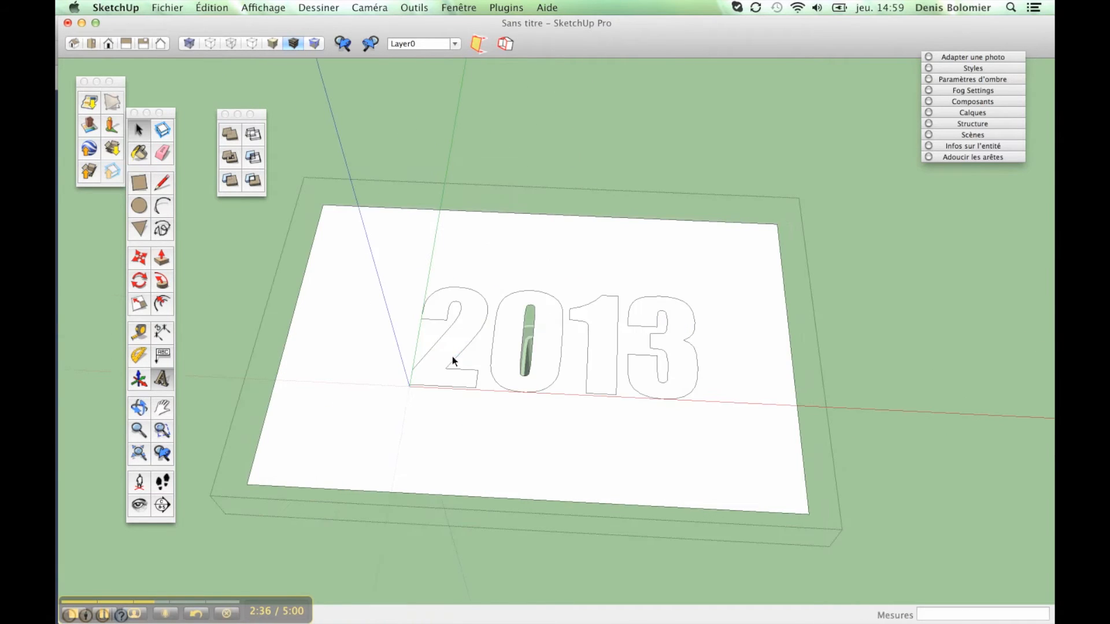
Delete the faces of the digits 2, 0, 1 and 3 to cut their shapes out of the rectangle
left_click(434, 359)
key("Delete")
left_click(505, 372)
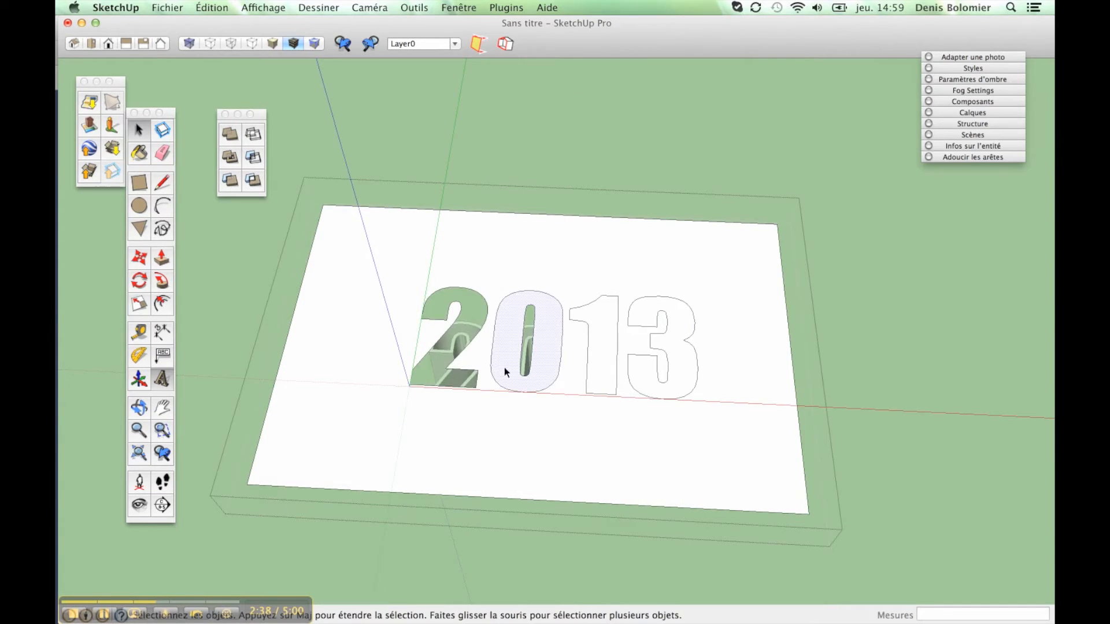
key("Delete")
key("Delete")
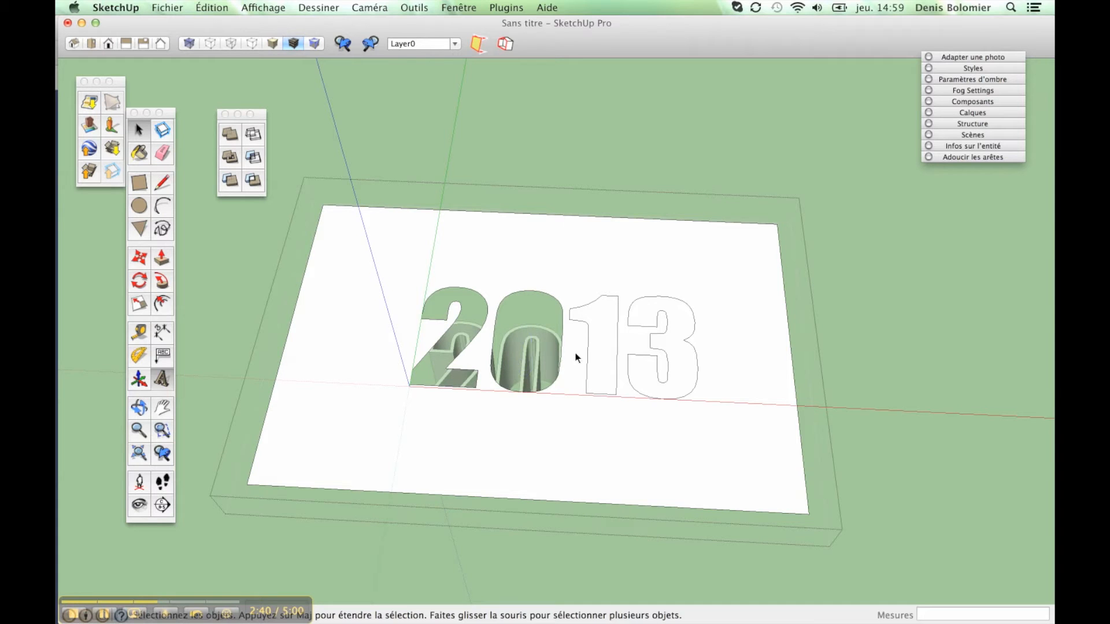
left_click(601, 346)
key("Delete")
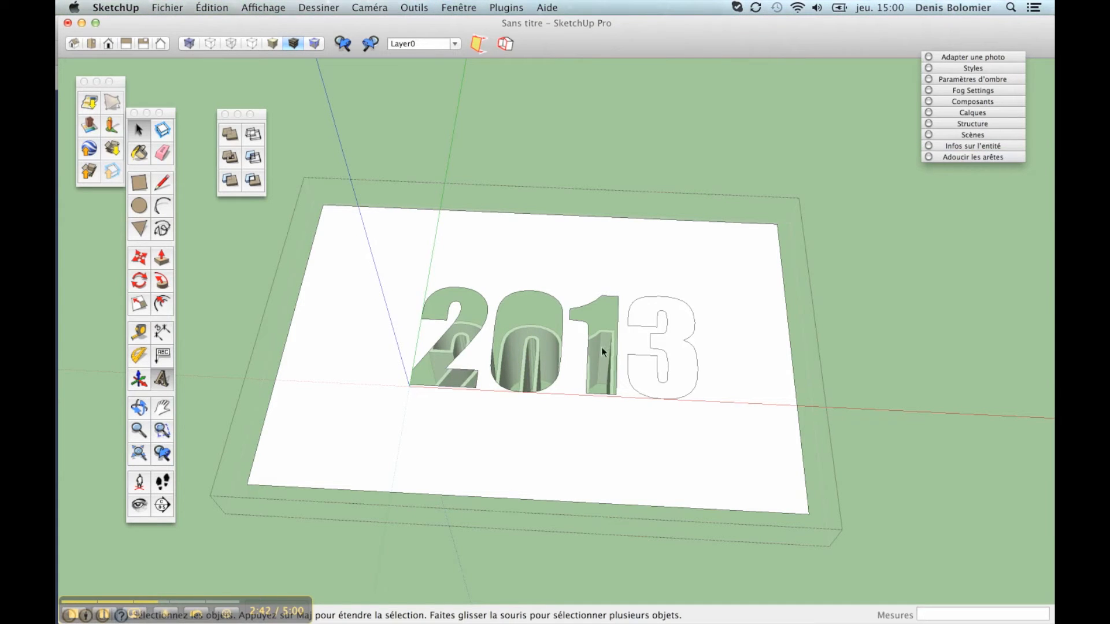
left_click(689, 372)
key("Delete")
Move the rectangle's left edge inward along the red axis, close to the digit 2 cutout
middle_click_drag(689, 372, 594, 426)
scroll(484, 379, "up", 6)
scroll(483, 379, "down", 3)
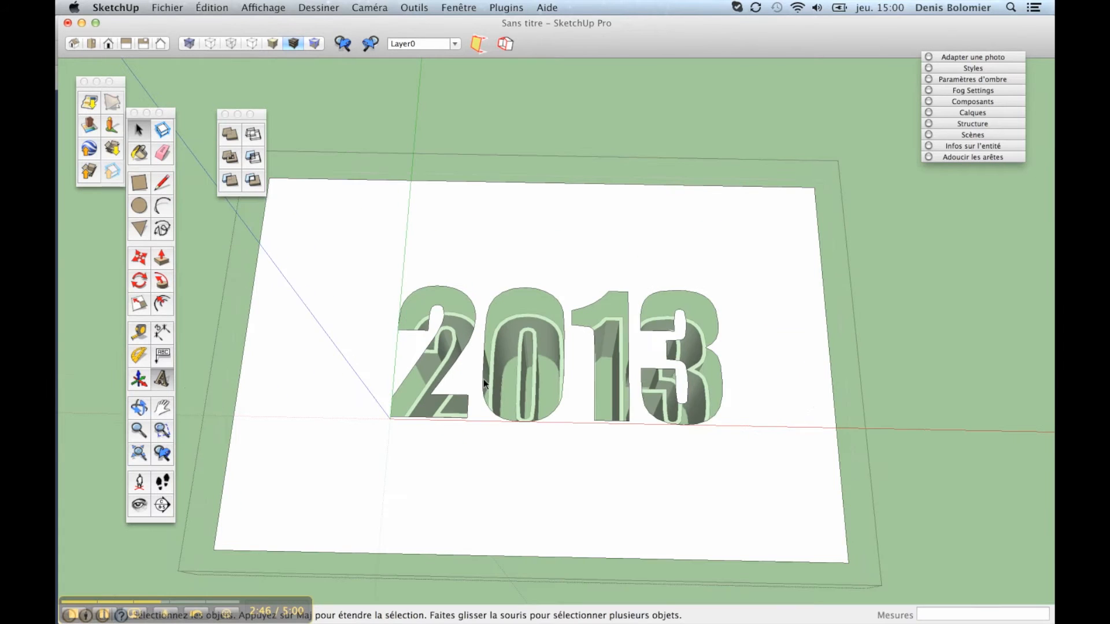
scroll(489, 409, "down", 5)
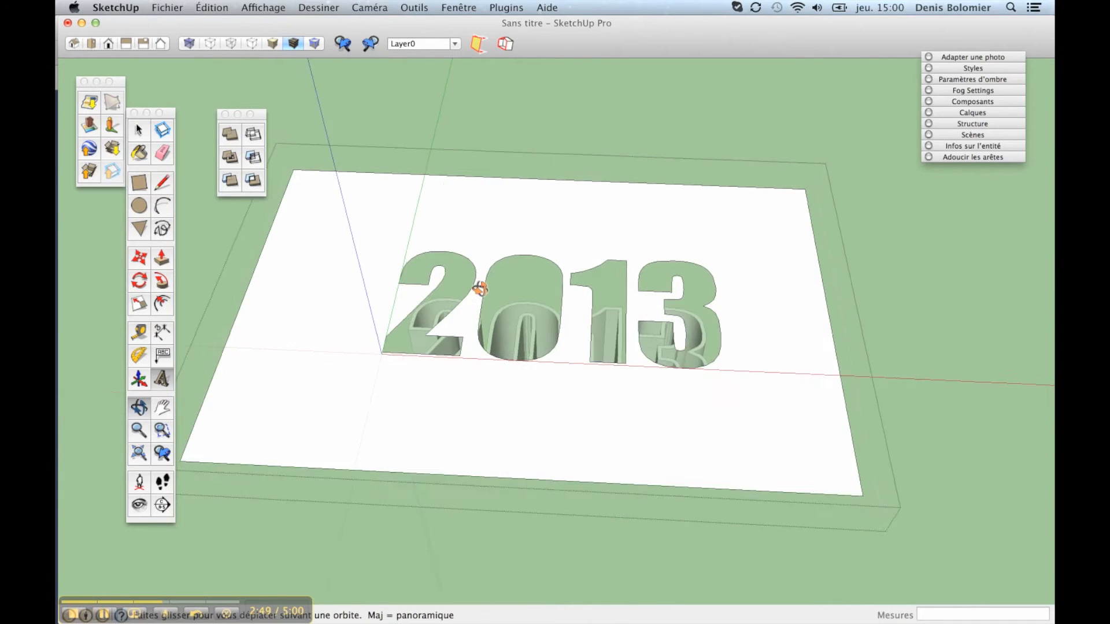
left_click(294, 399)
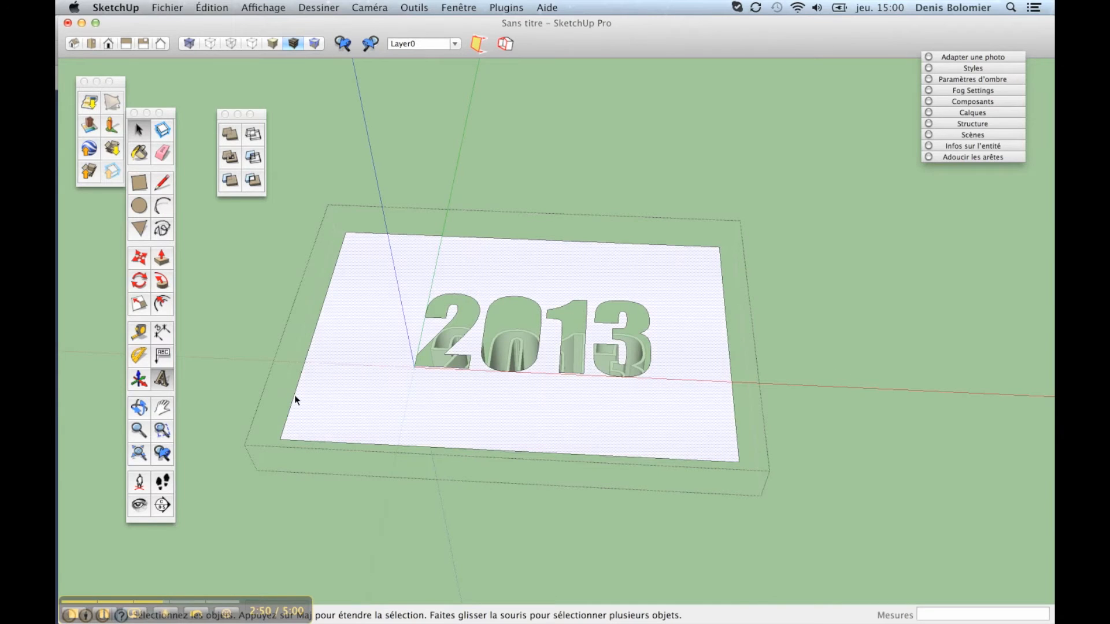
left_click(293, 398)
key("m")
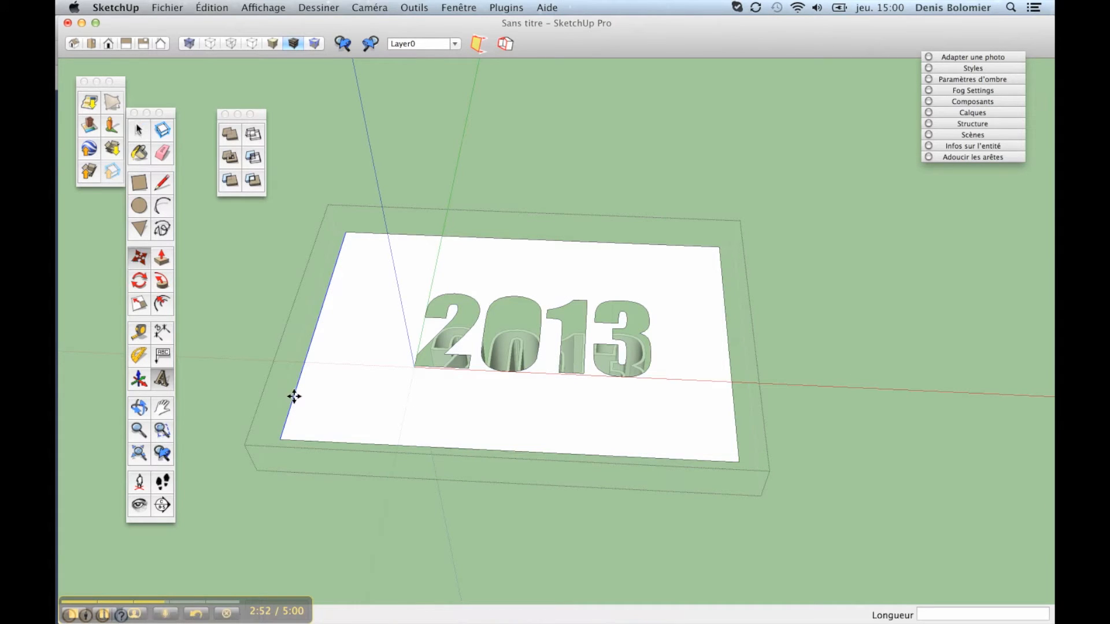
left_click(294, 396)
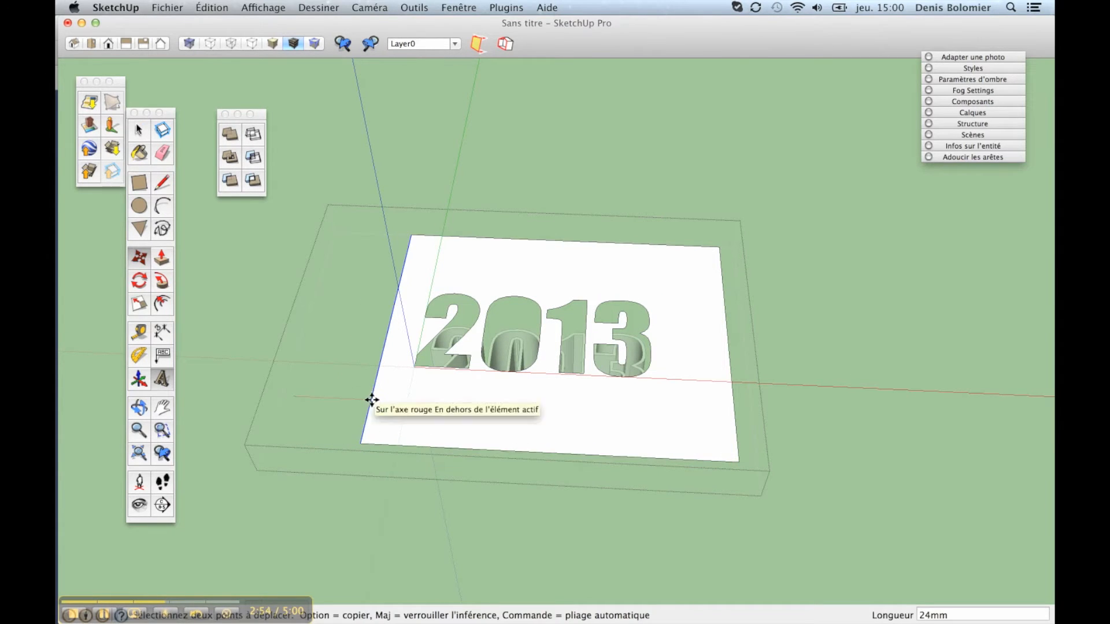
left_click(384, 397)
key("space")
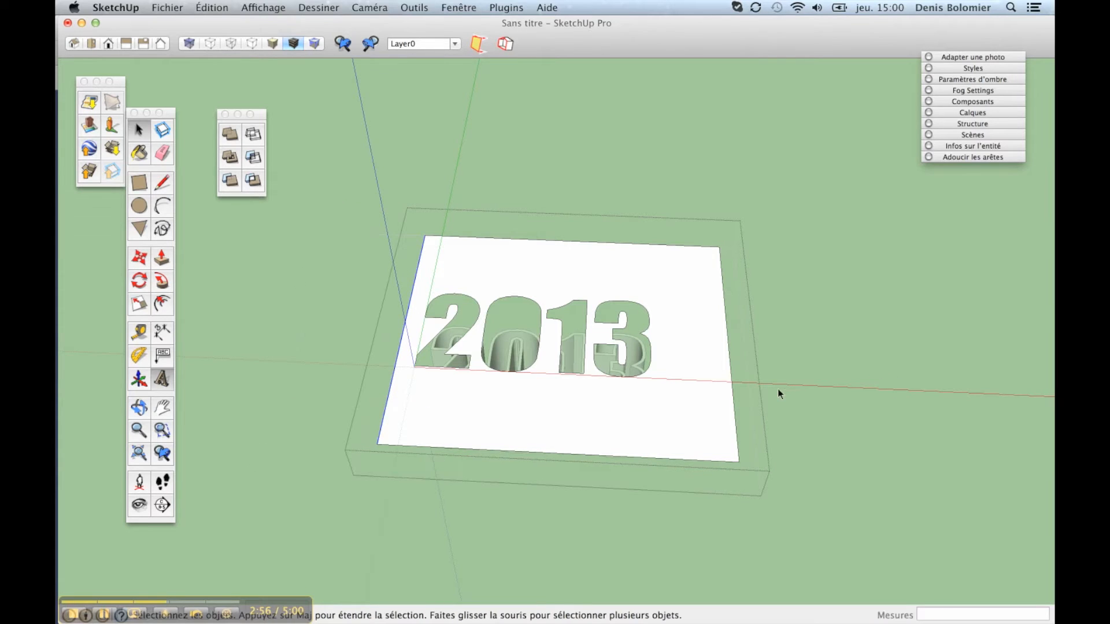
Move the rectangle's right edge inward by about 20 mm, close to the digit 3 cutout
left_click(734, 397)
left_click(733, 398)
key("m")
left_click(734, 397)
left_click(666, 397)
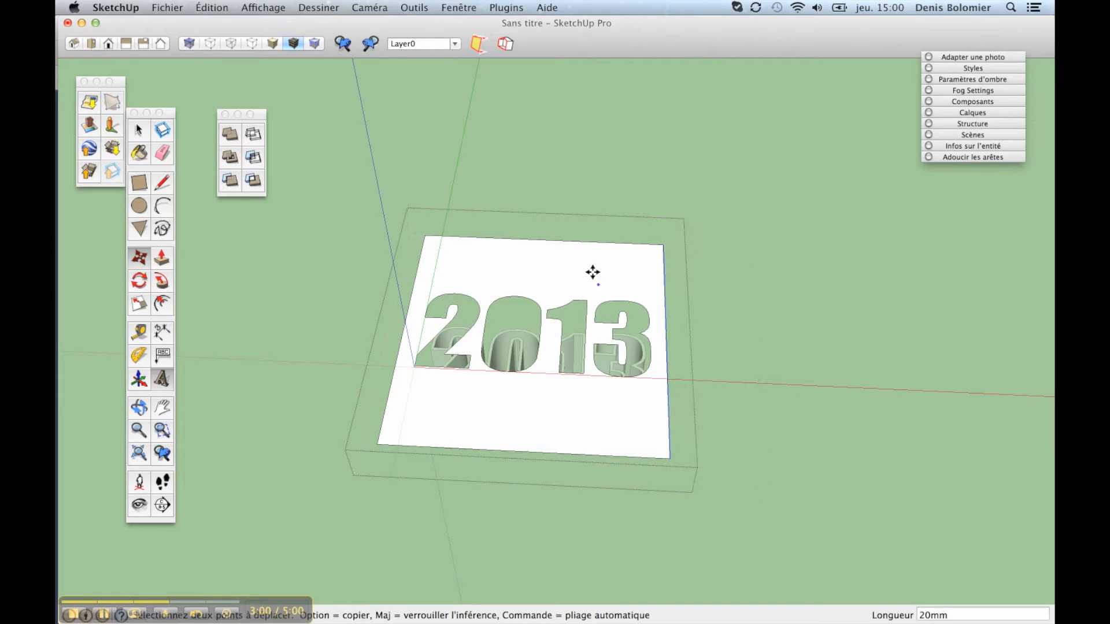
key("space")
Move the rectangle's back edge inward along the green axis, just behind the tops of the digit cutouts
left_click(588, 243)
key("m")
left_click(589, 243)
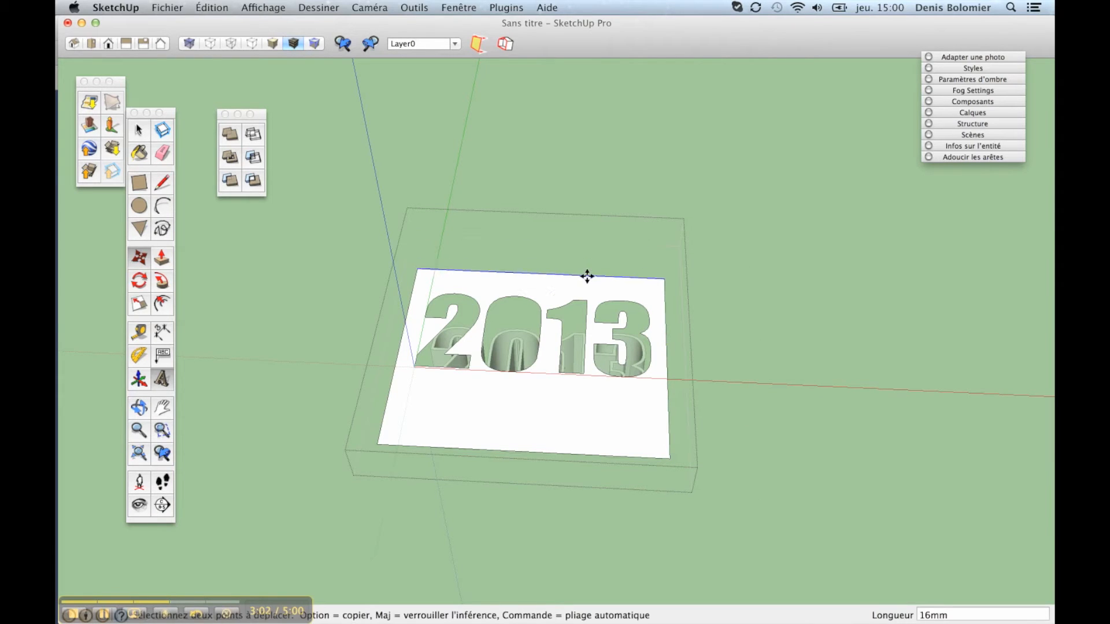
left_click(586, 289)
key("space")
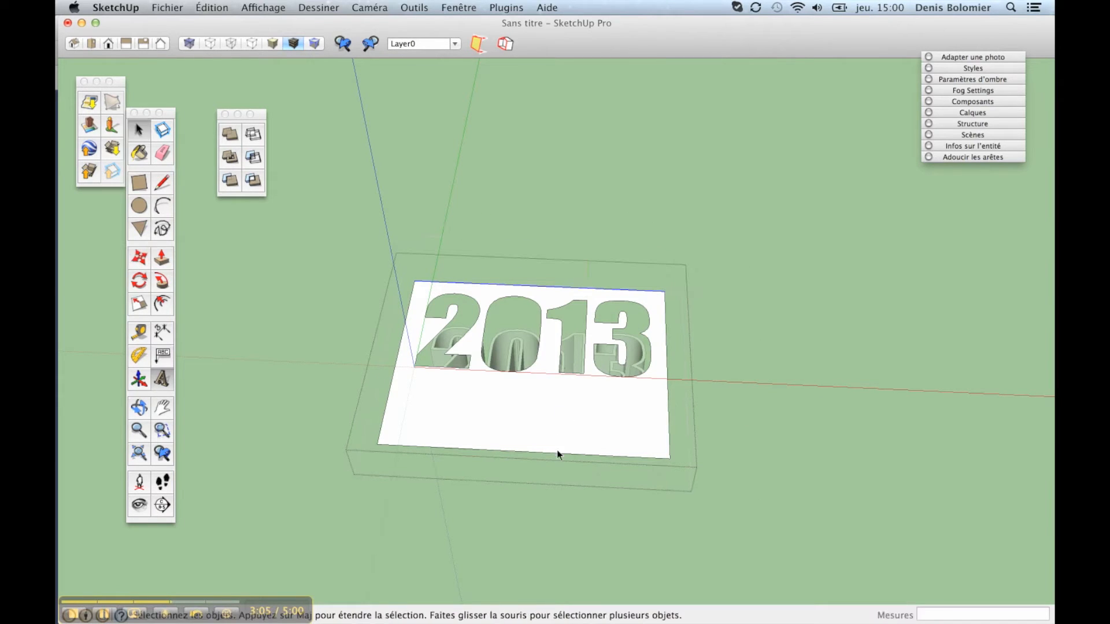
Move the rectangle's front edge inward by about 23 mm and finish editing the face group
left_click(556, 452)
key("m")
left_click(556, 451)
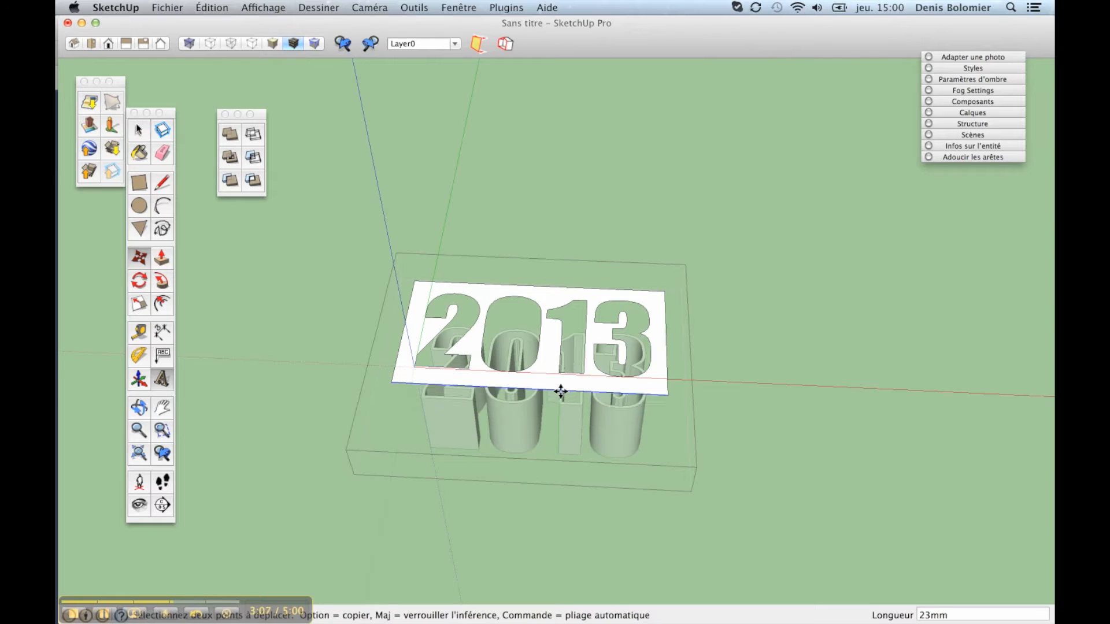
left_click(559, 390)
key("space")
left_click(687, 428)
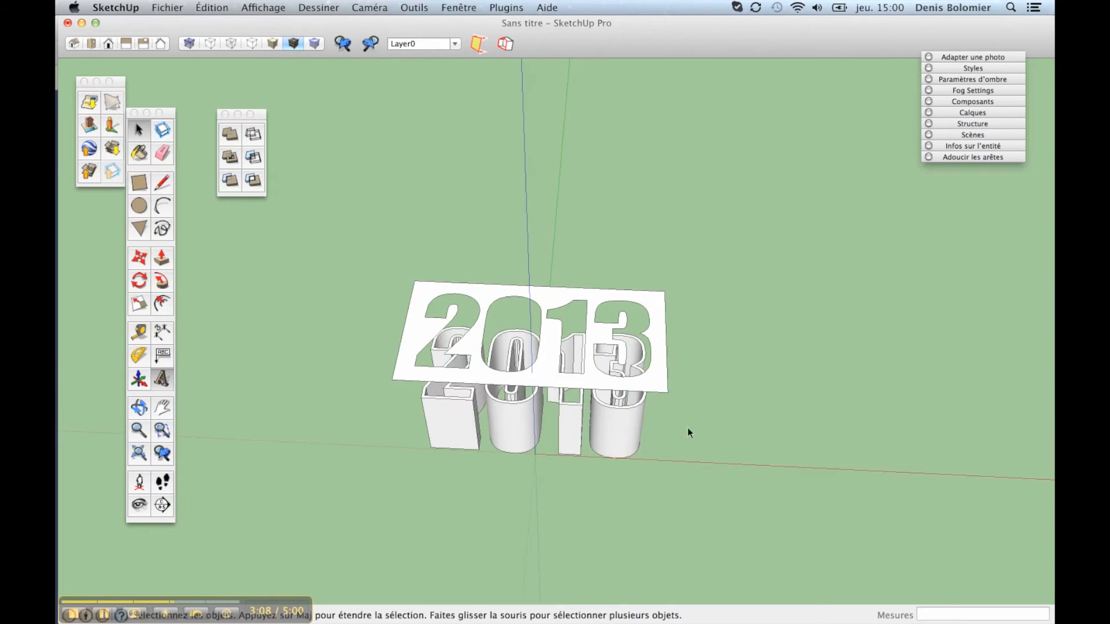
Measure the digit 2's wall thickness and height, and the overall width of the 2013 text
scroll(434, 365, "up", 8)
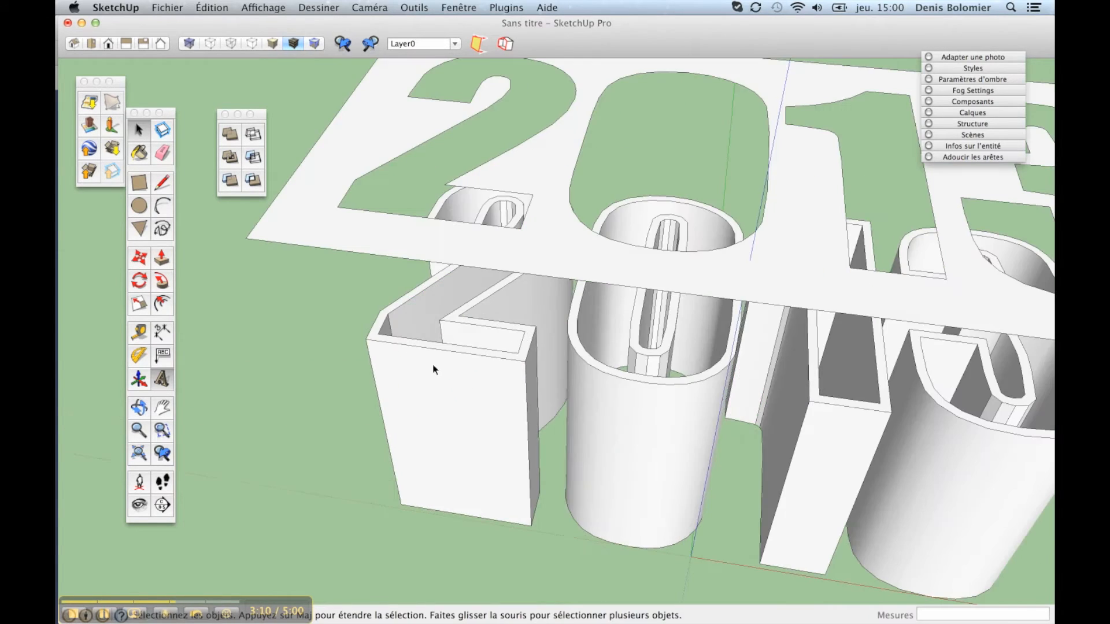
key("t")
scroll(376, 317, "up", 3)
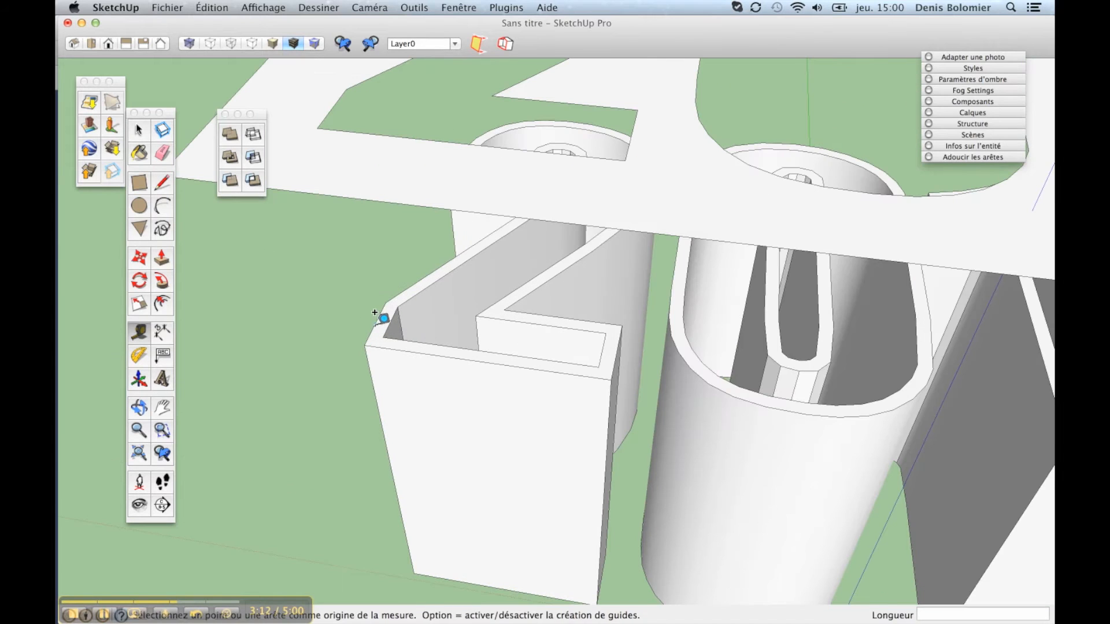
scroll(379, 315, "down", 5)
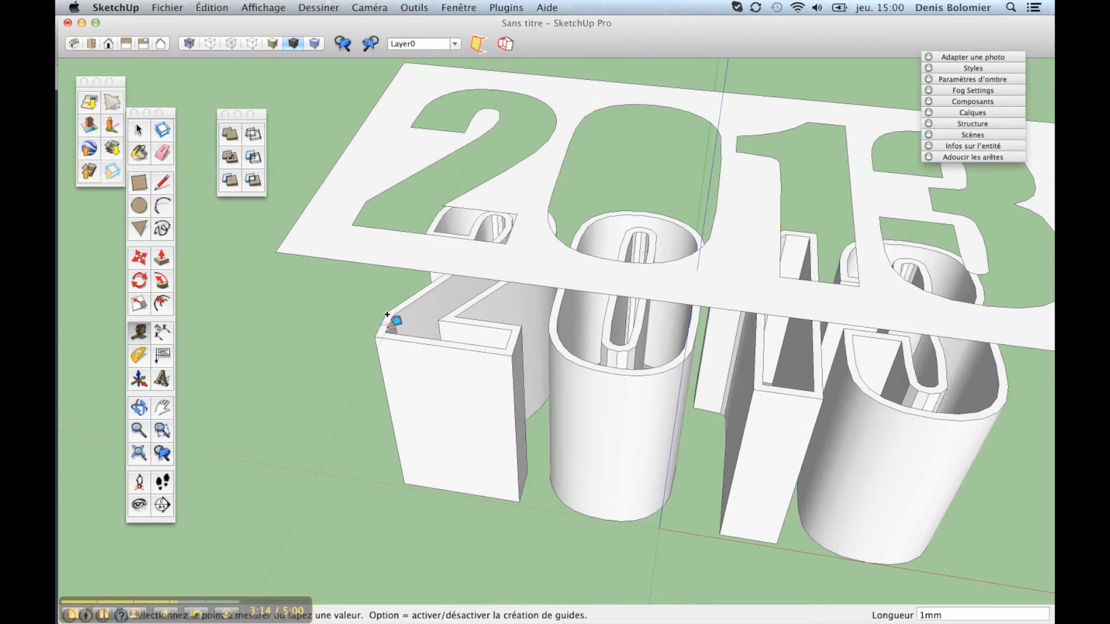
left_click(381, 351)
left_click(375, 337)
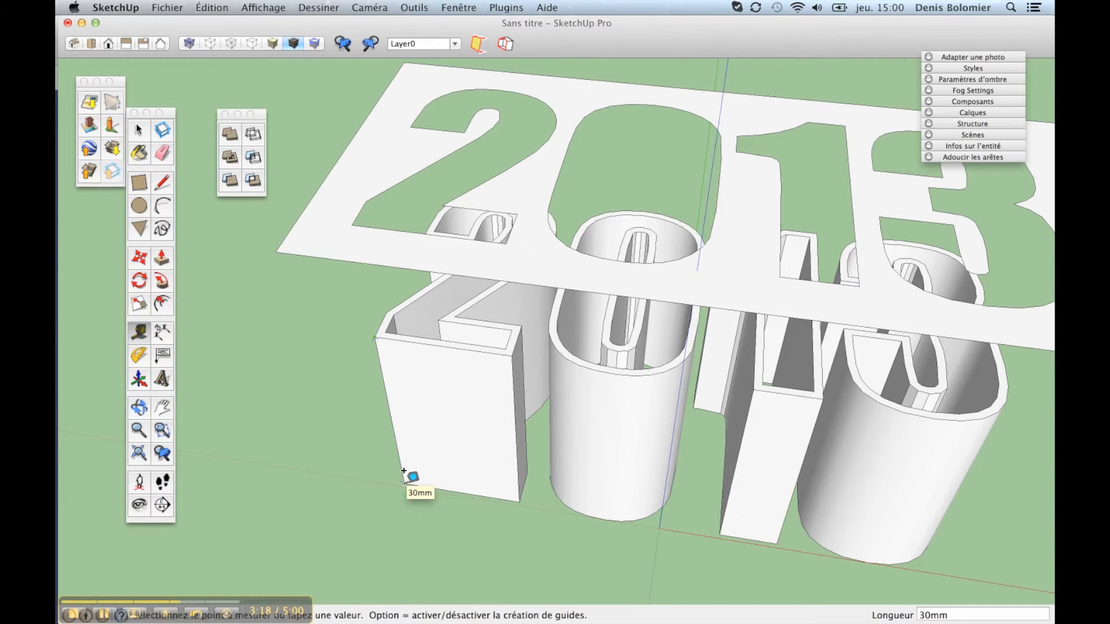
scroll(404, 471, "down", 3)
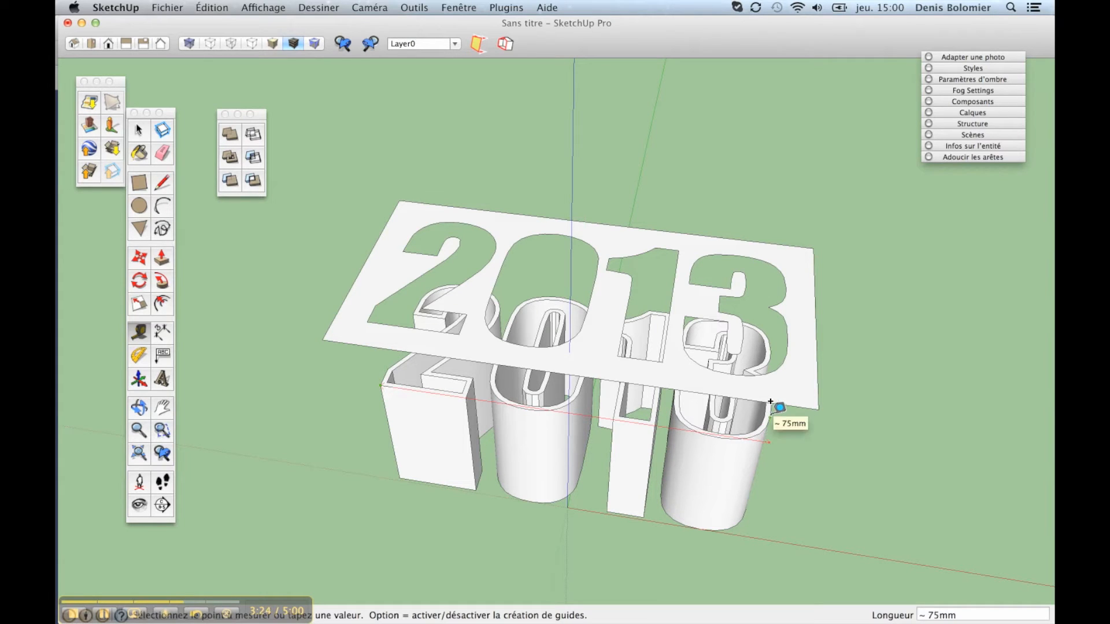
Extrude the face of the cutout plate to a thickness of 10 mm and finish editing its group
key("space")
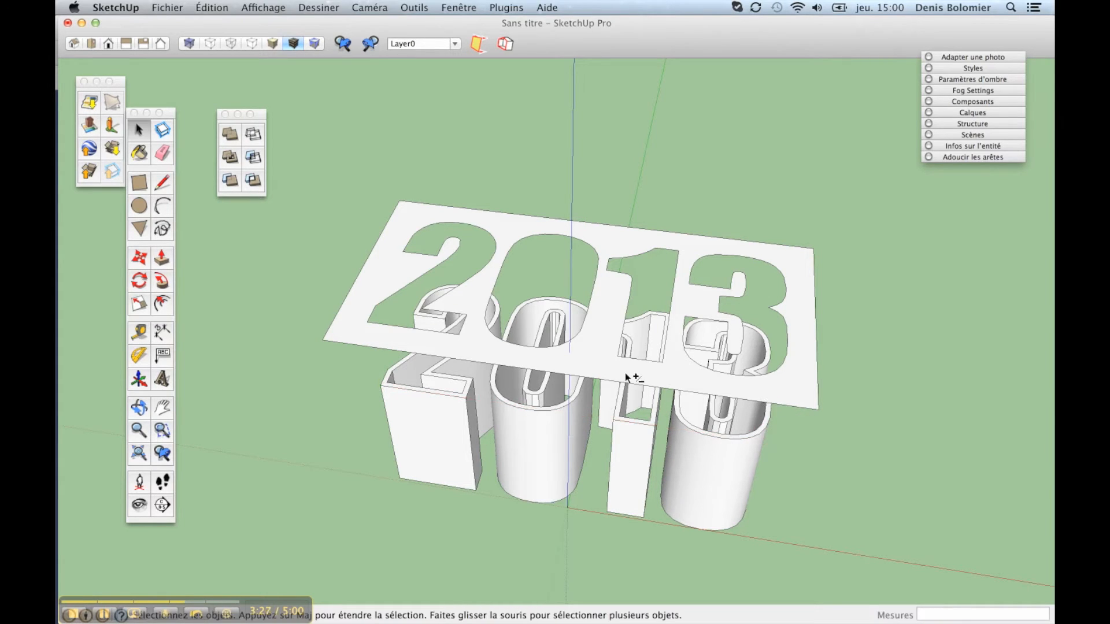
middle_click_drag(633, 377, 619, 421)
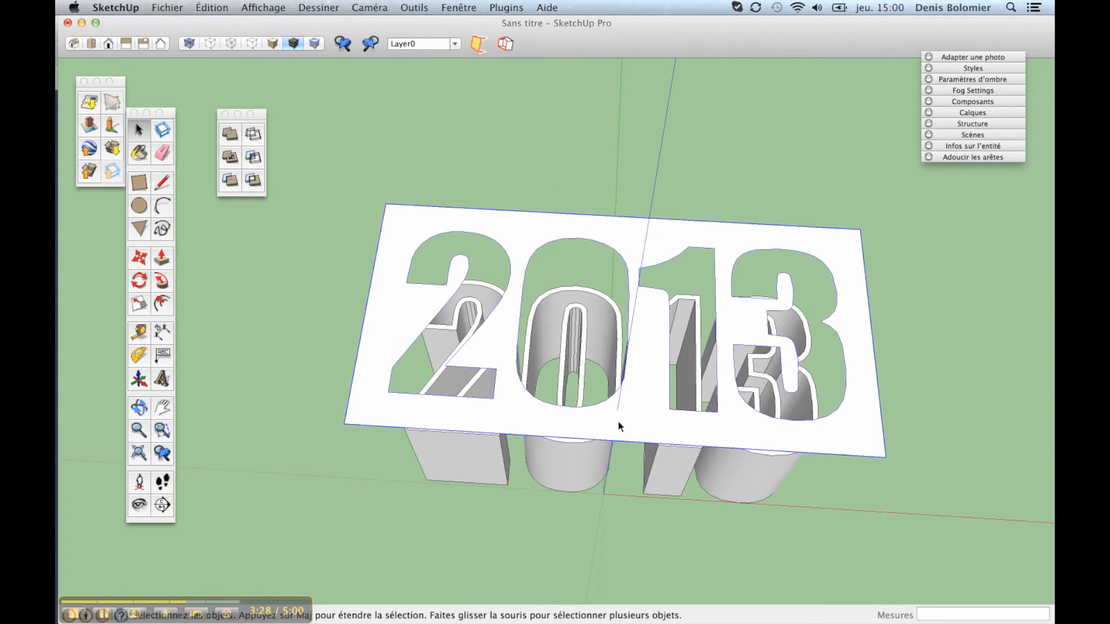
double_click(618, 421)
key("p")
left_click_drag(620, 425, 631, 442)
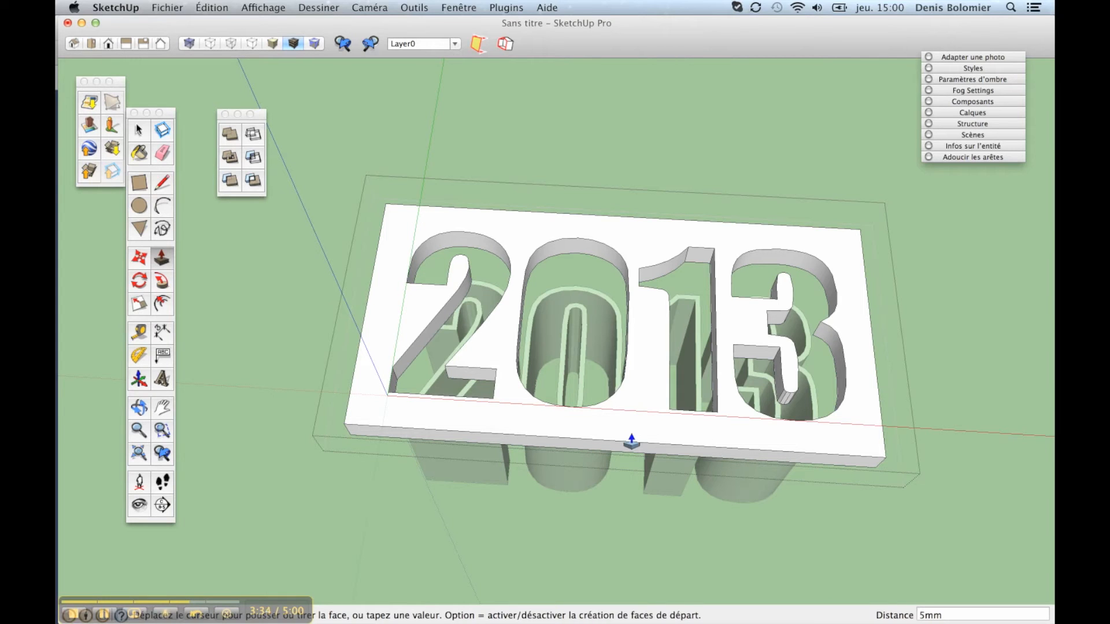
key("Return")
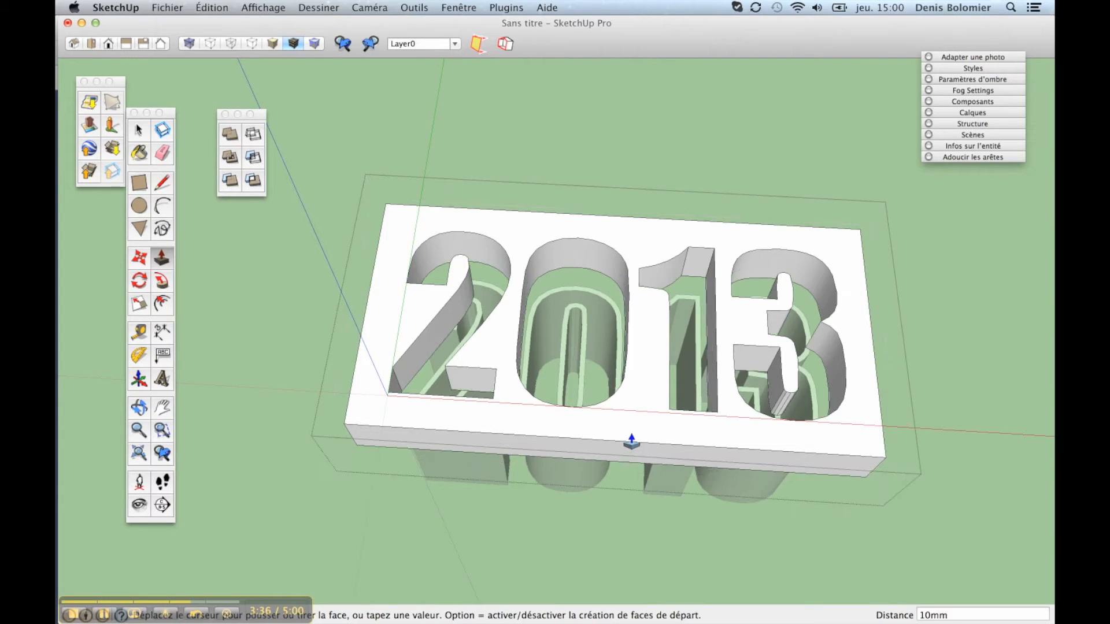
key("space")
key("Escape")
Show the entity information of the plate group to check whether it is a solid
middle_click_drag(630, 436, 523, 243)
scroll(543, 429, "down", 3)
left_click(524, 375)
right_click(514, 375)
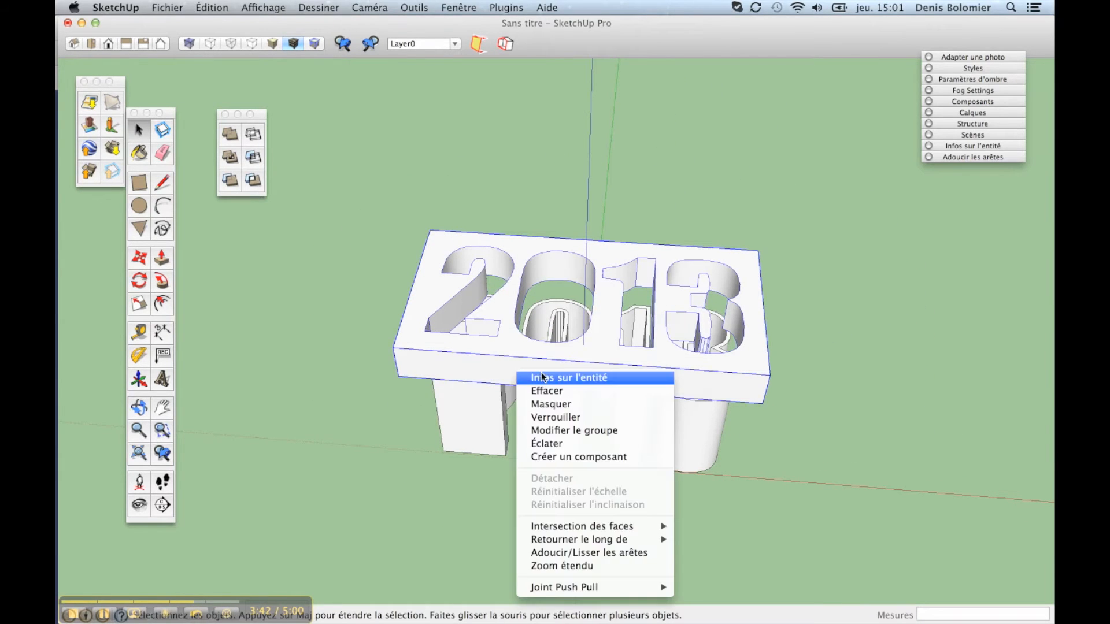
left_click(541, 377)
middle_click_drag(712, 348, 699, 363)
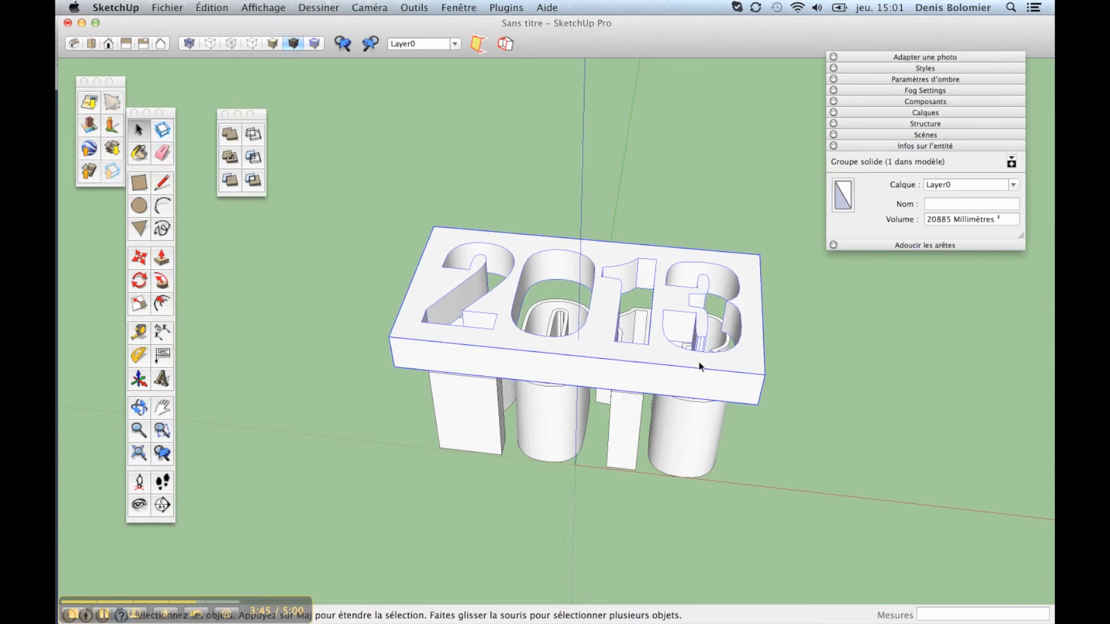
Hide the plate group above the digits
triple_click(678, 439)
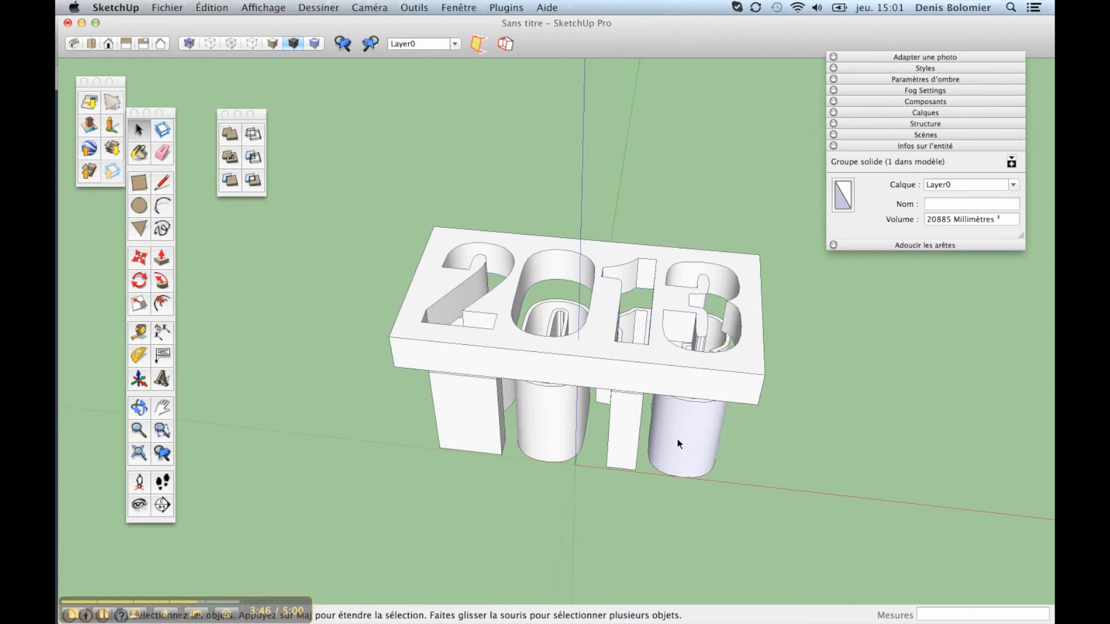
mouse_move(677, 438)
middle_mouse_down()
mouse_move(661, 254)
mouse_move(696, 444)
middle_mouse_up()
right_click(670, 355)
left_click(717, 394)
Group the connected geometry of the digit 3 and of the digit 1 as two separate groups
triple_click(689, 415)
key("space")
scroll(691, 421, "up", 5)
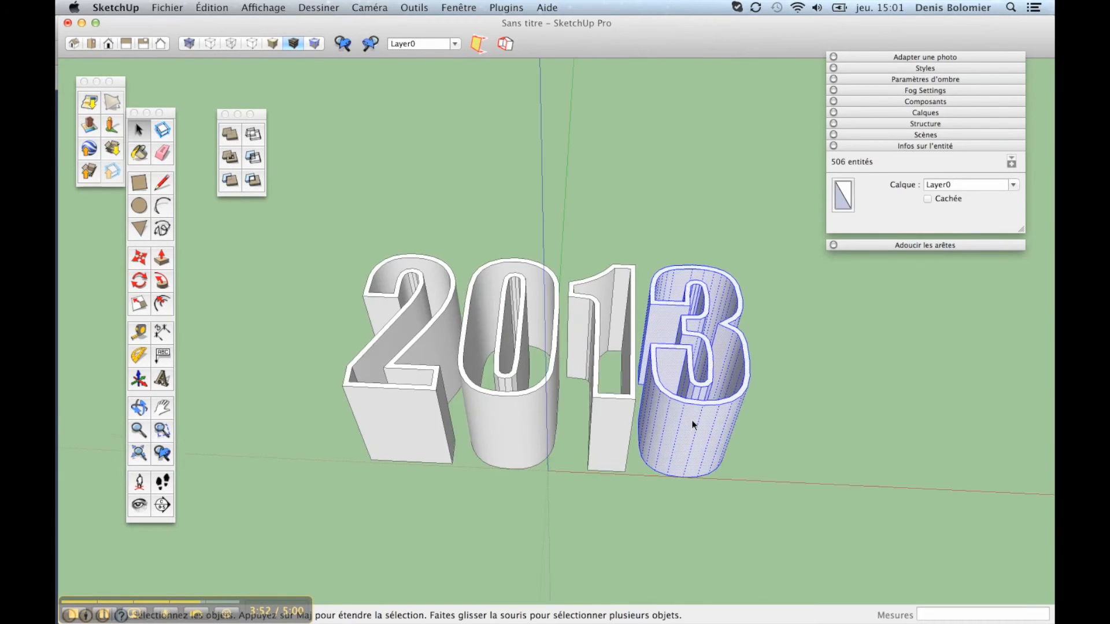
key("super+g")
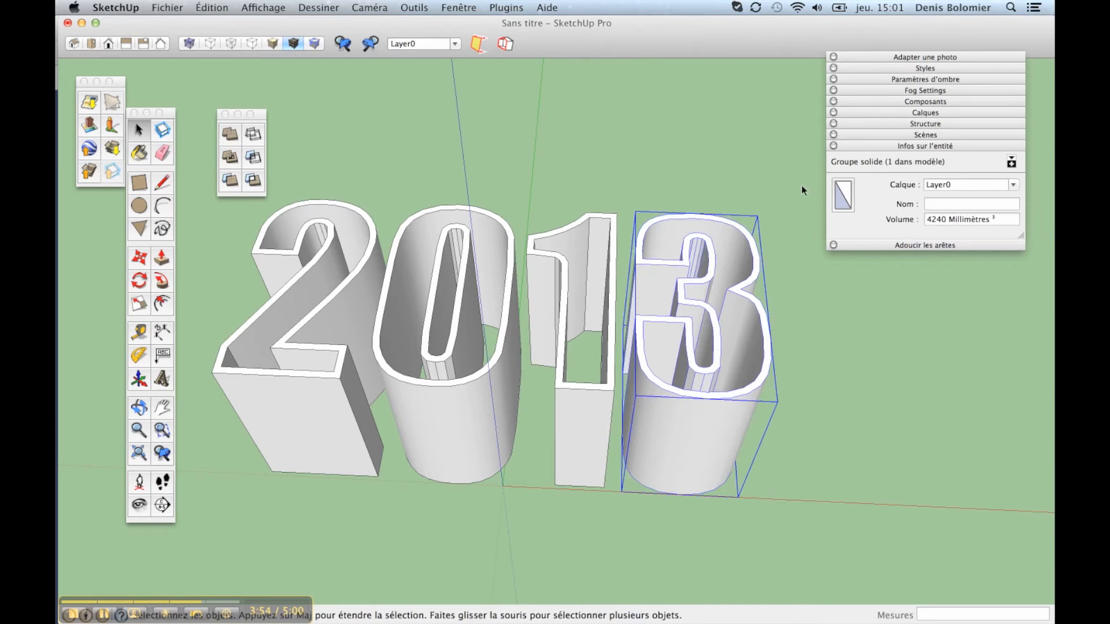
triple_click(584, 423)
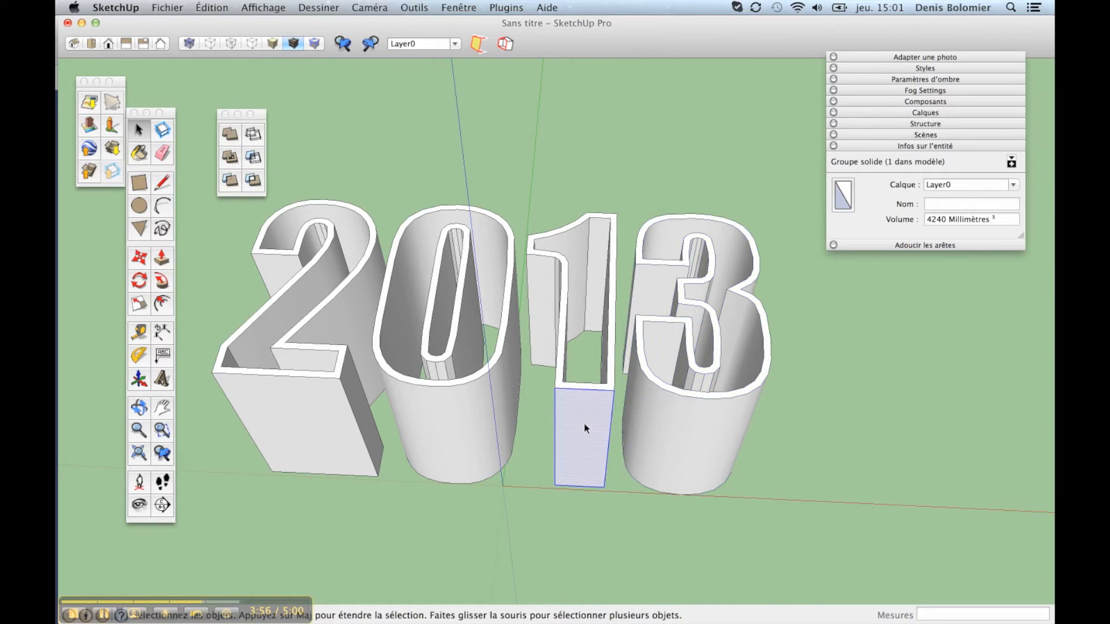
key("super+g")
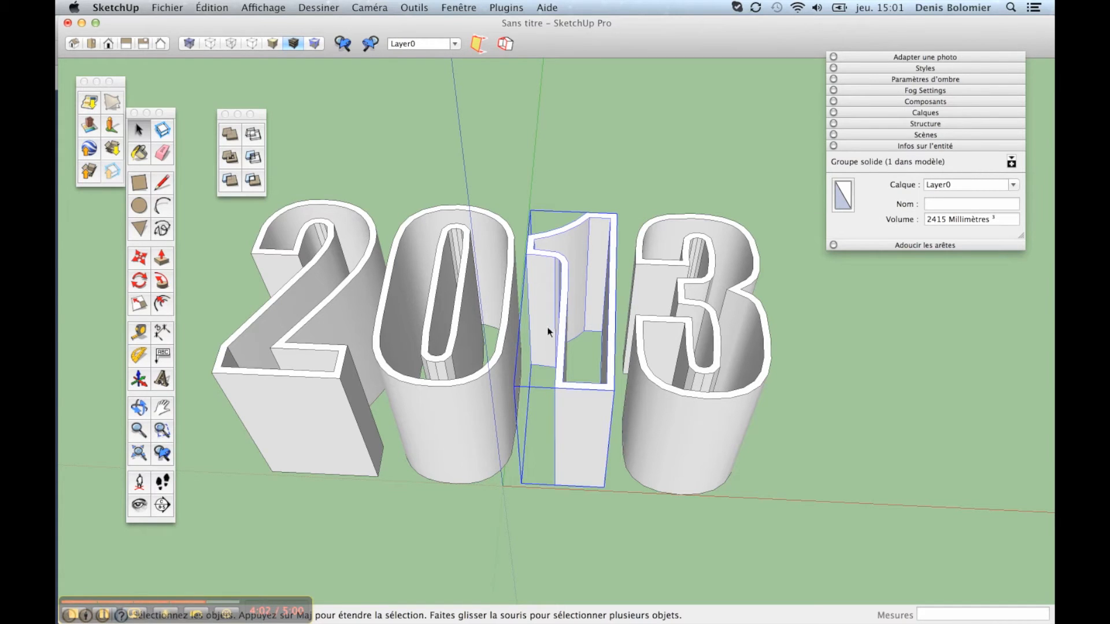
Group the outer wall and the inner wall of the digit 0 as two separate groups
triple_click(491, 386)
right_click(491, 386)
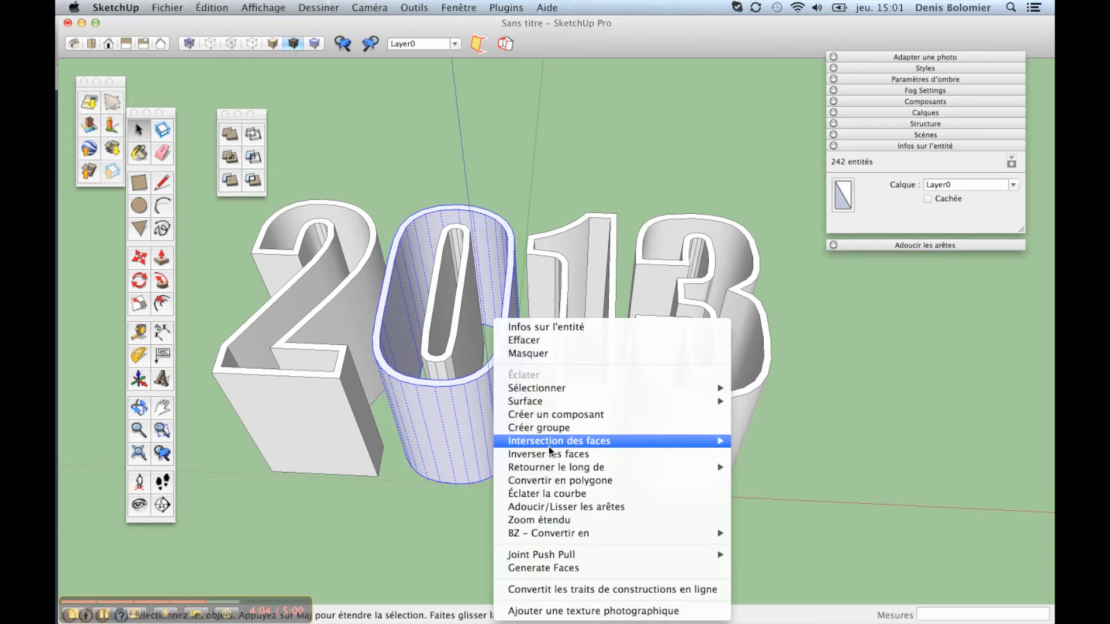
left_click(557, 428)
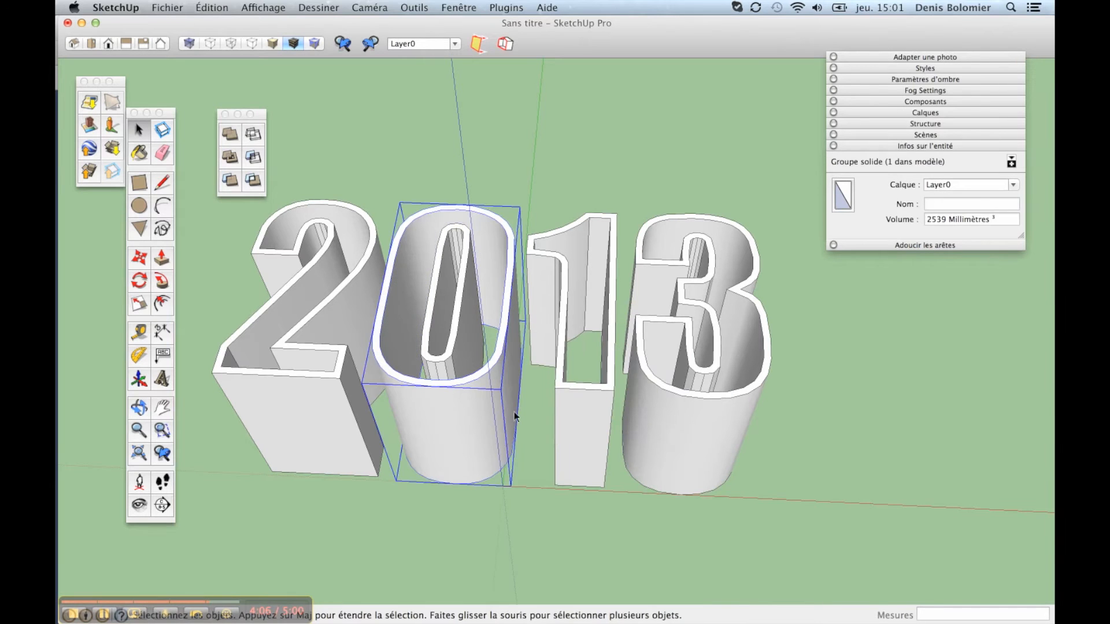
triple_click(456, 353)
right_click(456, 353)
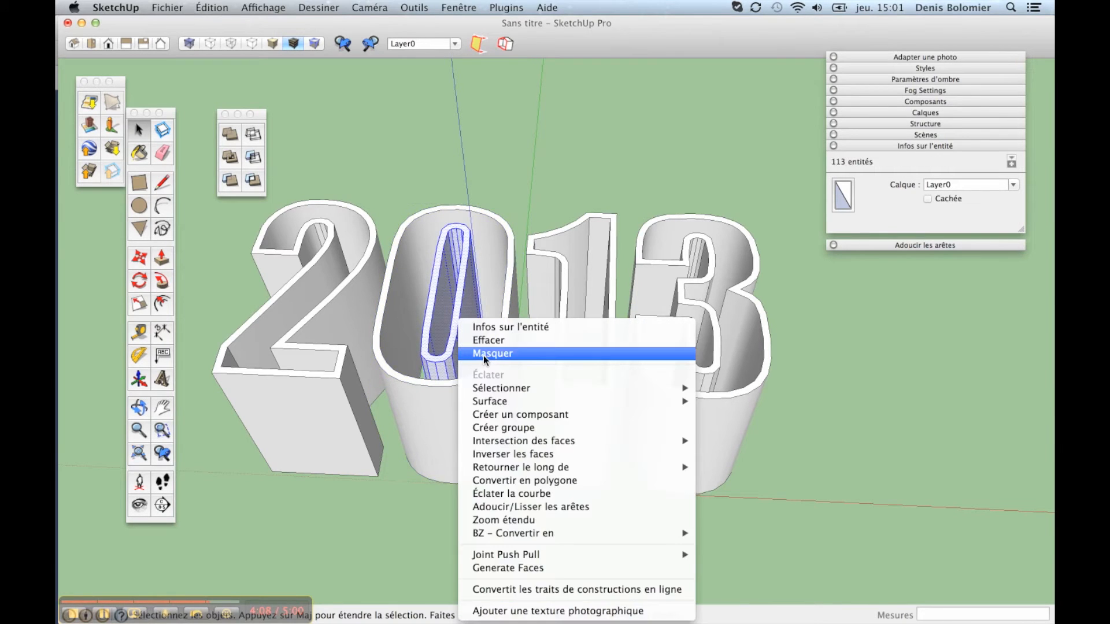
left_click(508, 432)
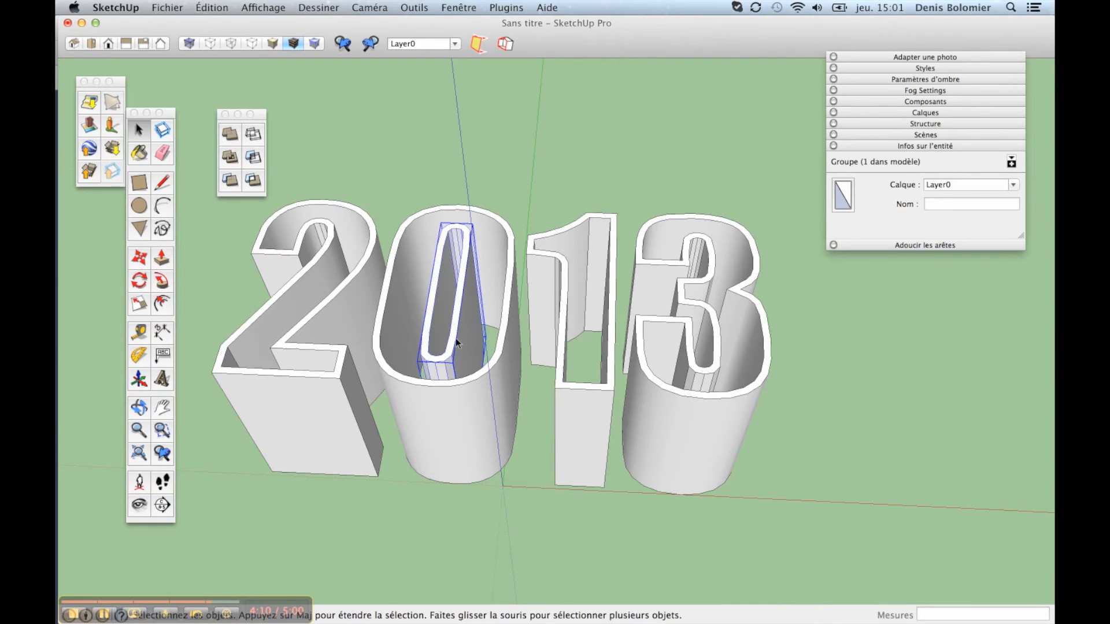
Inside the inner 0 group, retrace an edge on the inner and outer rims of the underside to close the open end with faces
middle_click_drag(455, 338, 445, 293)
double_click(464, 367)
scroll(450, 364, "up", 5)
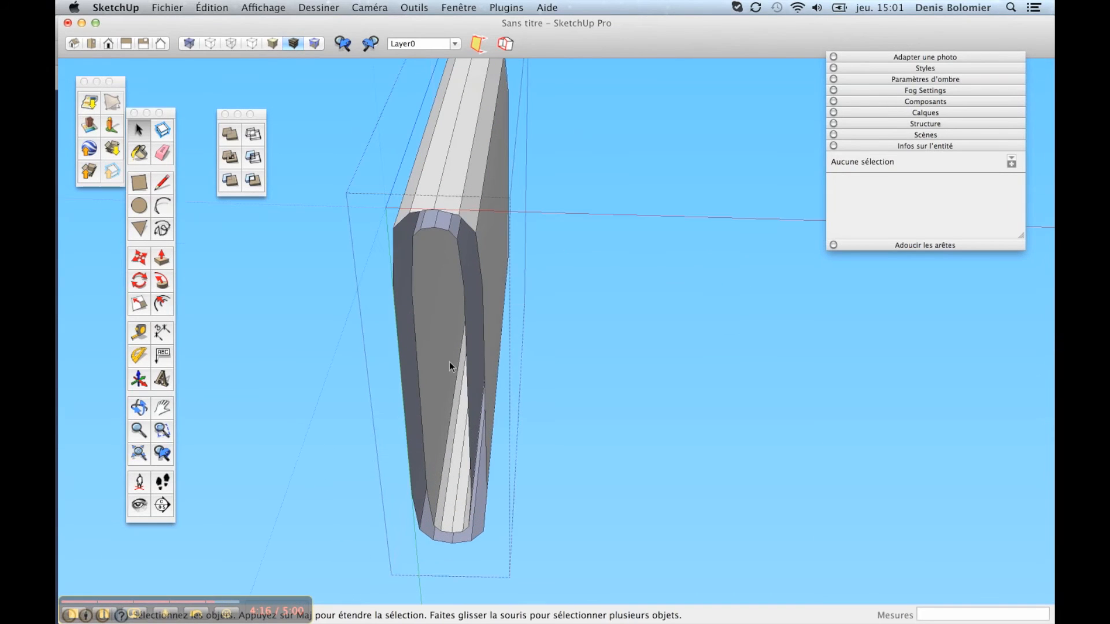
key("l")
scroll(461, 257, "up", 1)
scroll(460, 256, "up", 2)
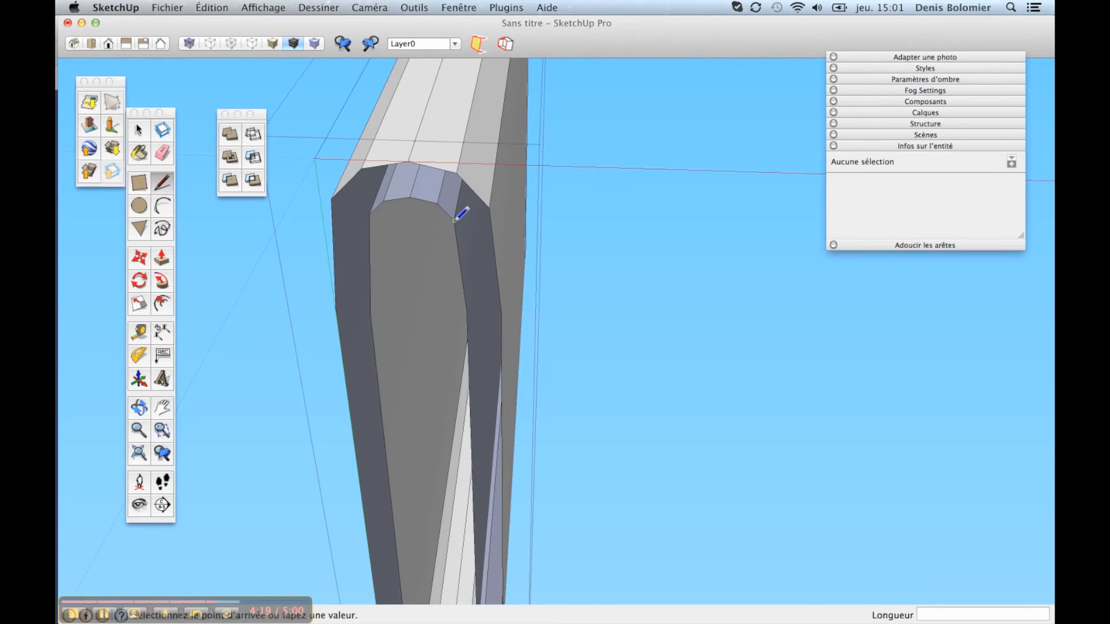
left_click(466, 306)
scroll(467, 306, "down", 1)
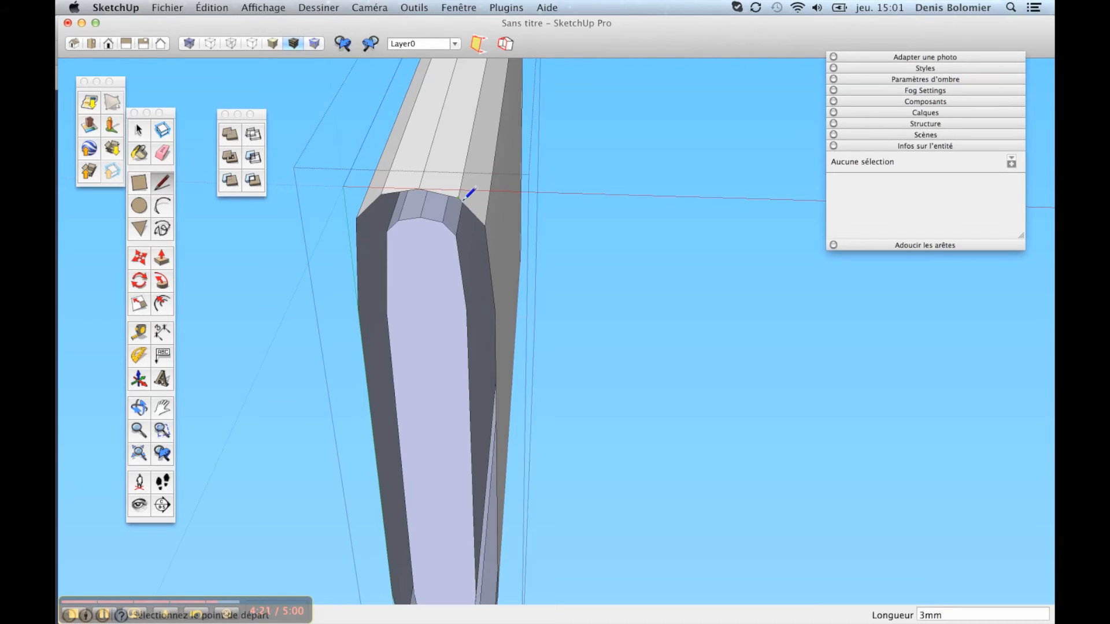
left_click(486, 225)
key("space")
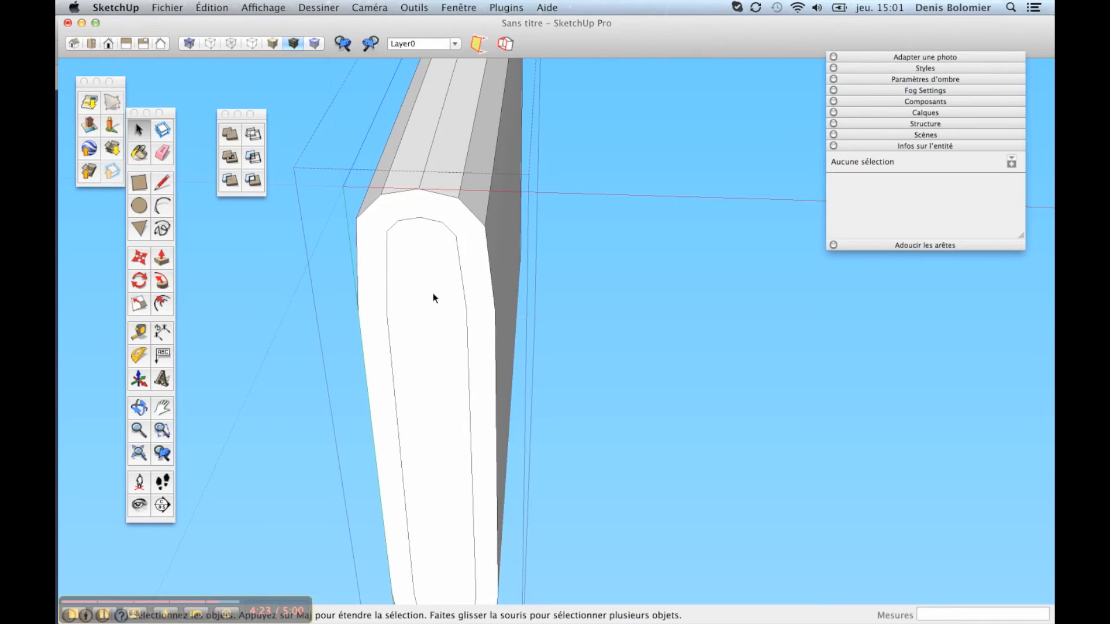
Delete the face covering the inner 0's central opening, leave the group and select it to check its solid status
left_click(432, 298)
key("Delete")
scroll(432, 292, "down", 3)
middle_click_drag(432, 293, 455, 395)
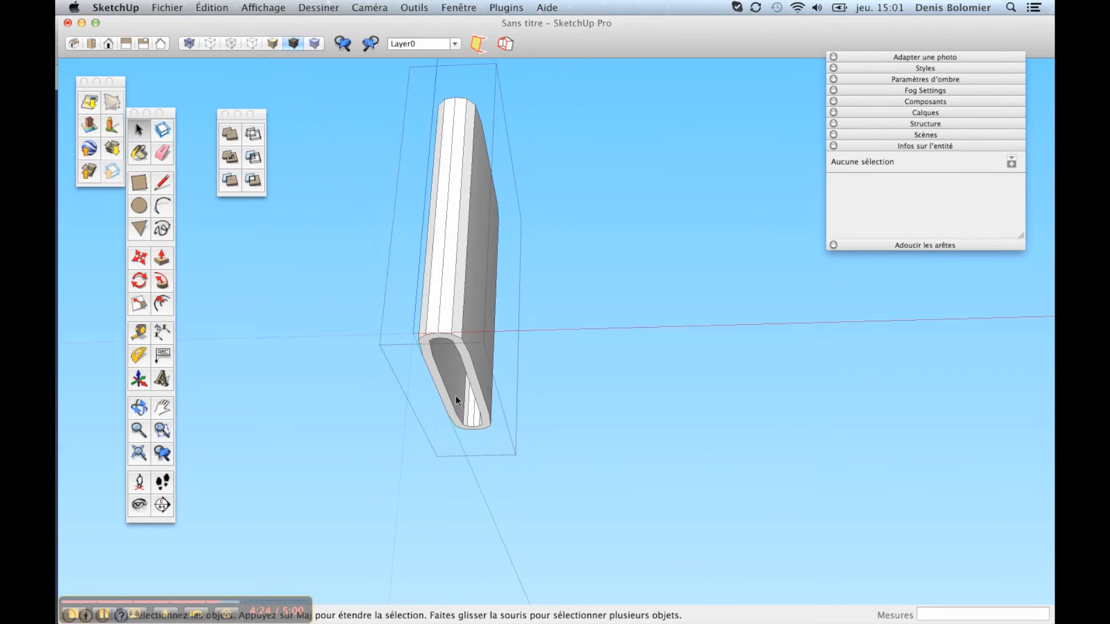
left_click(545, 508)
left_click(487, 412)
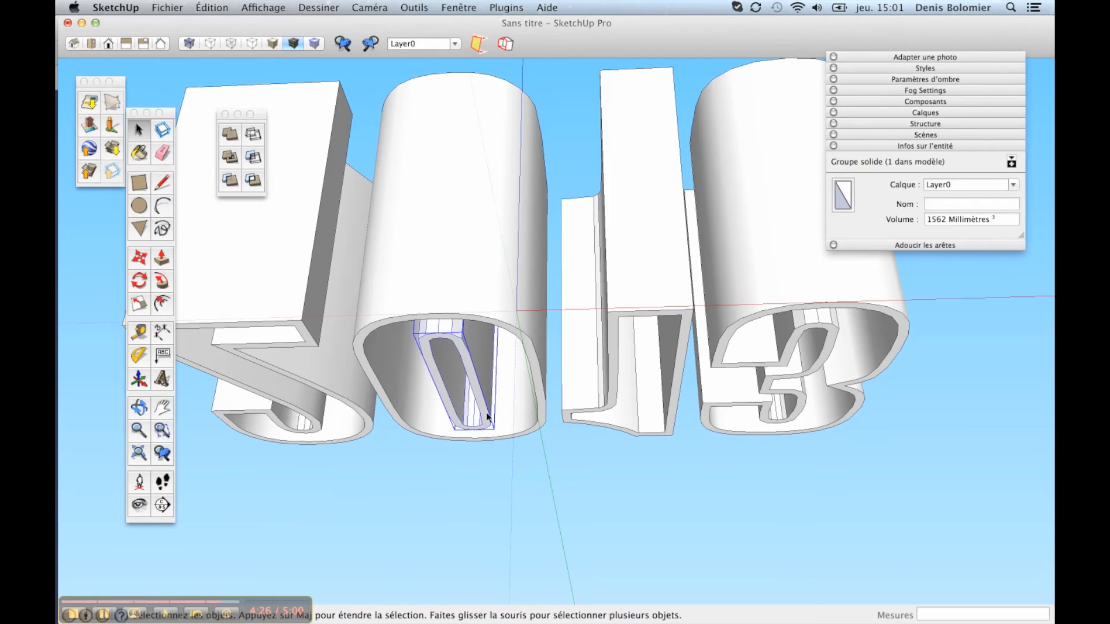
Draw a stray edge about 1 mm long on the inner 0's side face, then leave and reselect the group to check its solid status
double_click(484, 397)
scroll(475, 370, "up", 8)
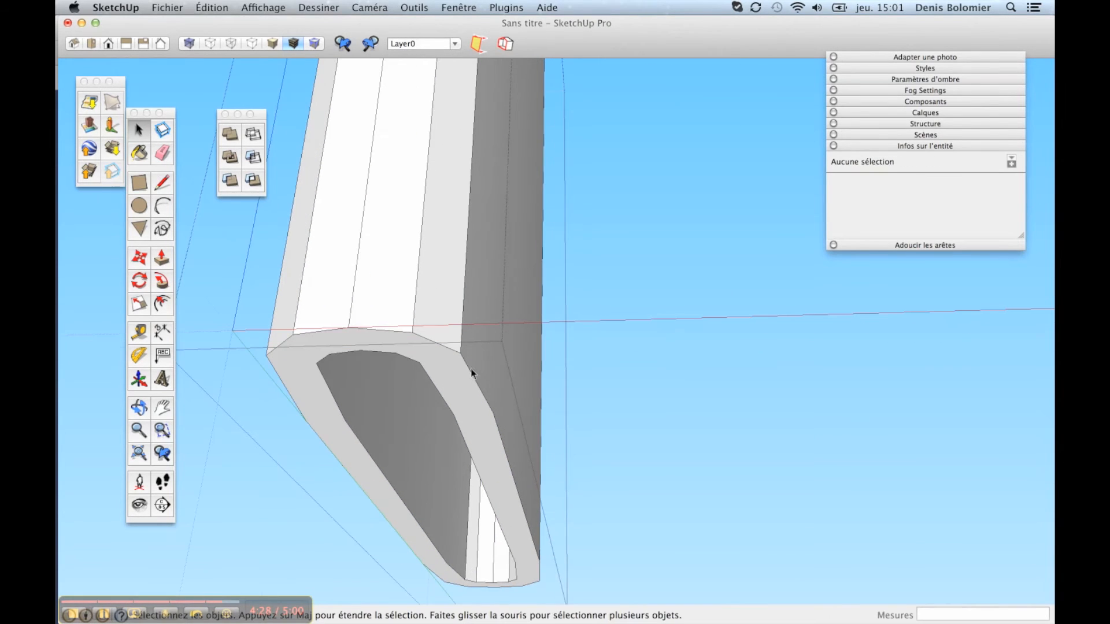
key("l")
left_click(461, 352)
left_click(526, 351)
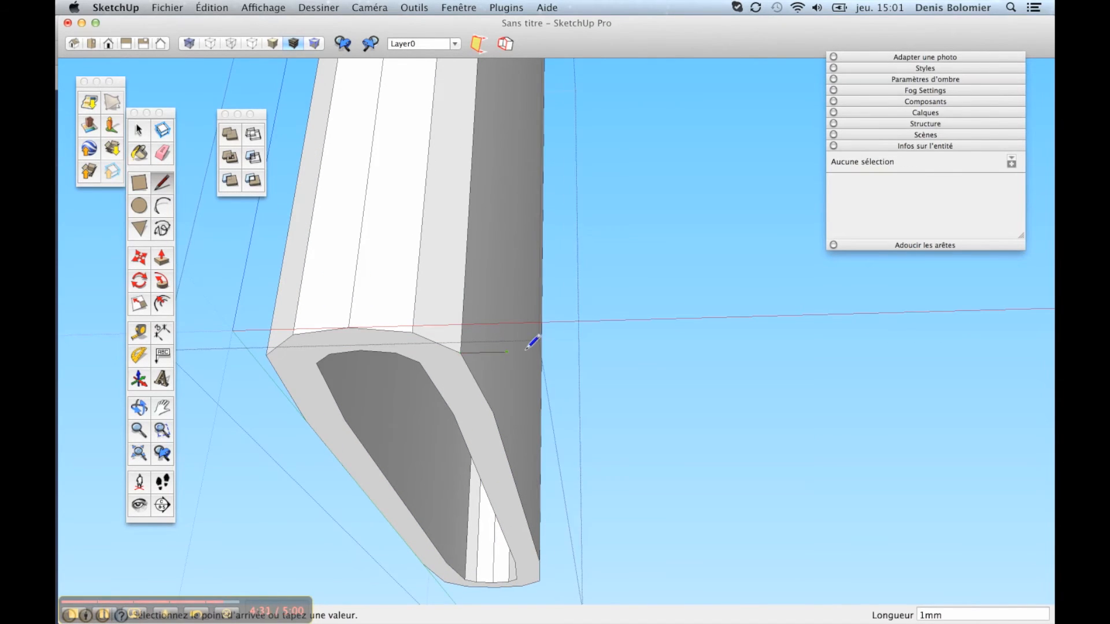
key("space")
scroll(522, 388, "down", 6)
scroll(624, 569, "down", 3)
left_click(626, 572)
middle_click_drag(622, 537, 520, 382)
left_click(520, 381)
Erase the stray edge inside the inner 0 group and leave the group
double_click(517, 370)
scroll(511, 337, "up", 8)
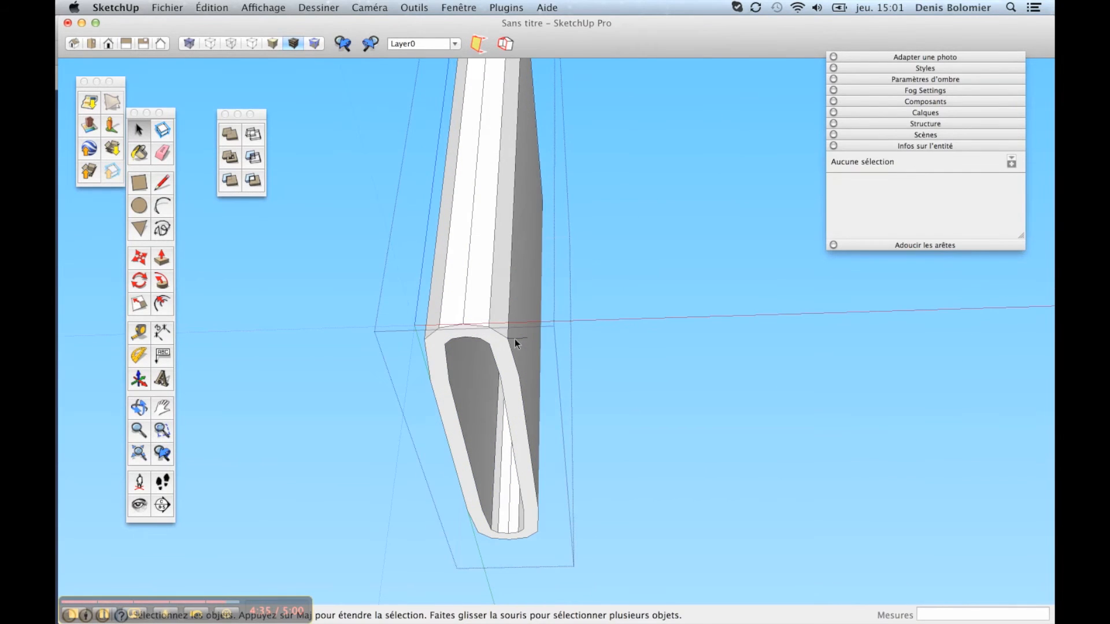
key("e")
left_click(524, 338)
scroll(527, 358, "down", 8)
key("space")
key("Escape")
Group all connected geometry of the digit 2
middle_click_drag(519, 363, 530, 594)
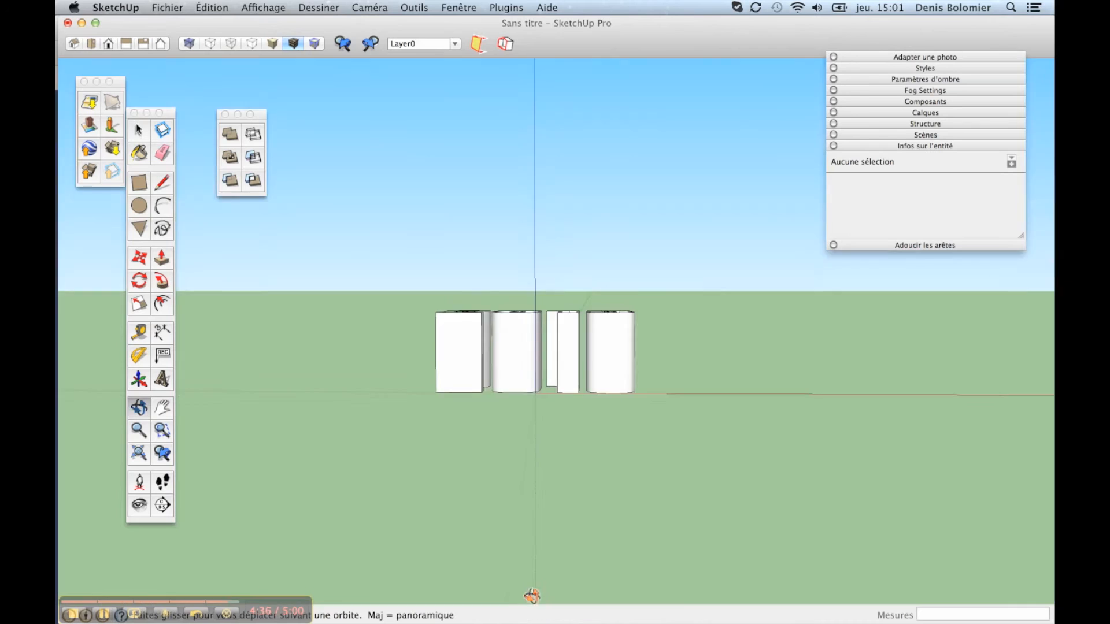
middle_click_drag(500, 341, 482, 499)
key("space")
triple_click(459, 394)
middle_click_drag(459, 393, 480, 476)
key("super+g")
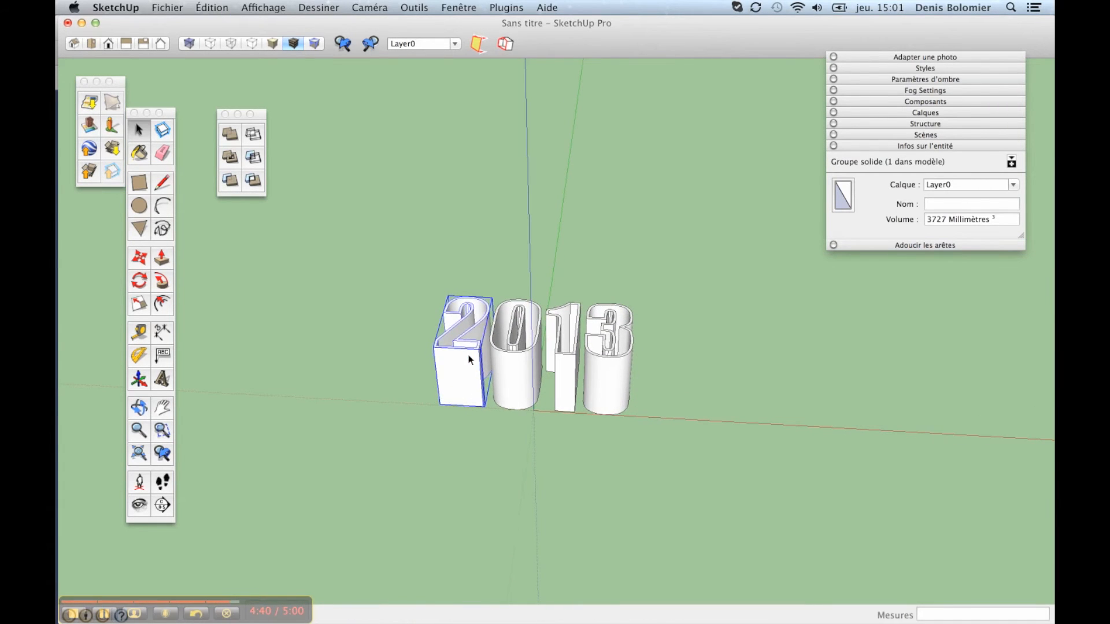
left_click(479, 476)
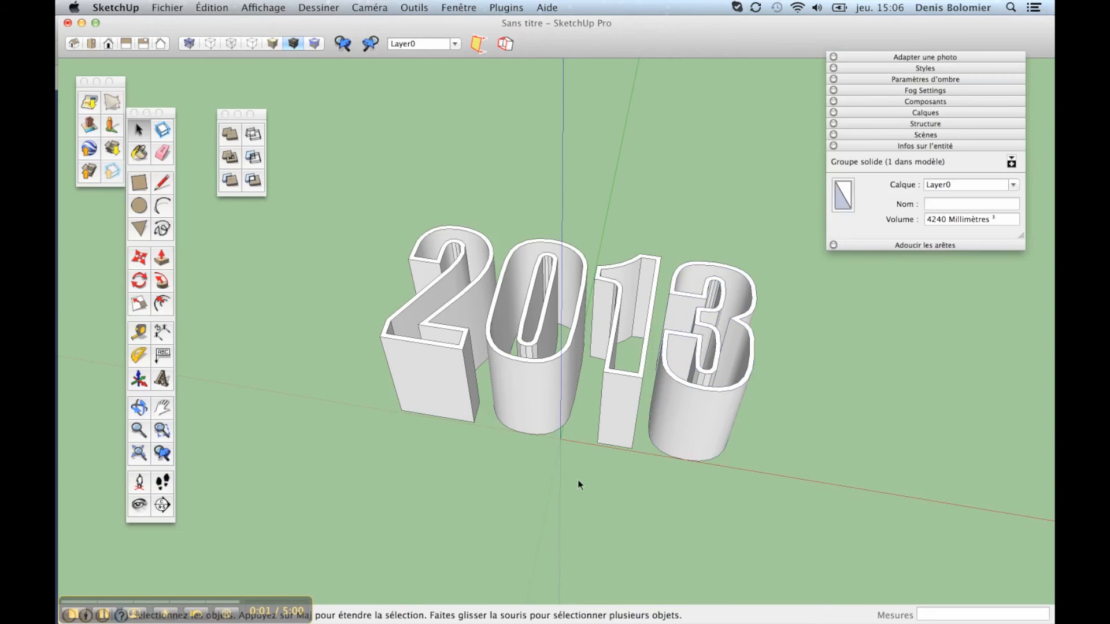
Display hidden geometry and unhide the plate group above the digits
left_click(579, 484)
middle_click_drag(578, 484, 556, 387)
left_click(263, 7)
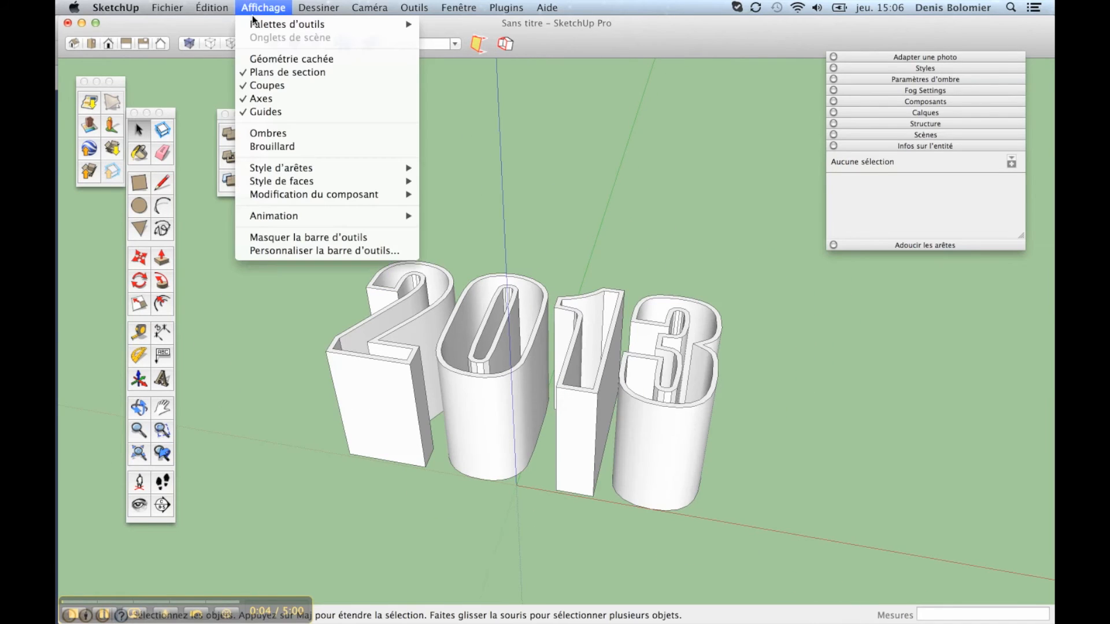
left_click(279, 63)
right_click(539, 209)
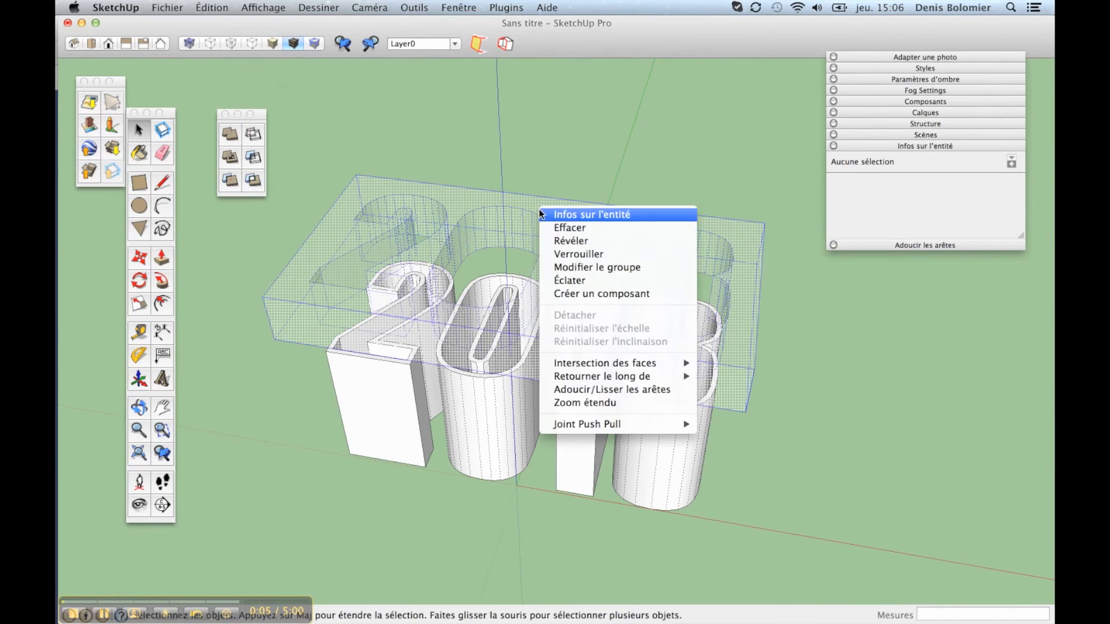
left_click(594, 242)
Move the plate up along the blue axis by about 30 mm
scroll(523, 364, "down", 3)
scroll(684, 334, "up", 5)
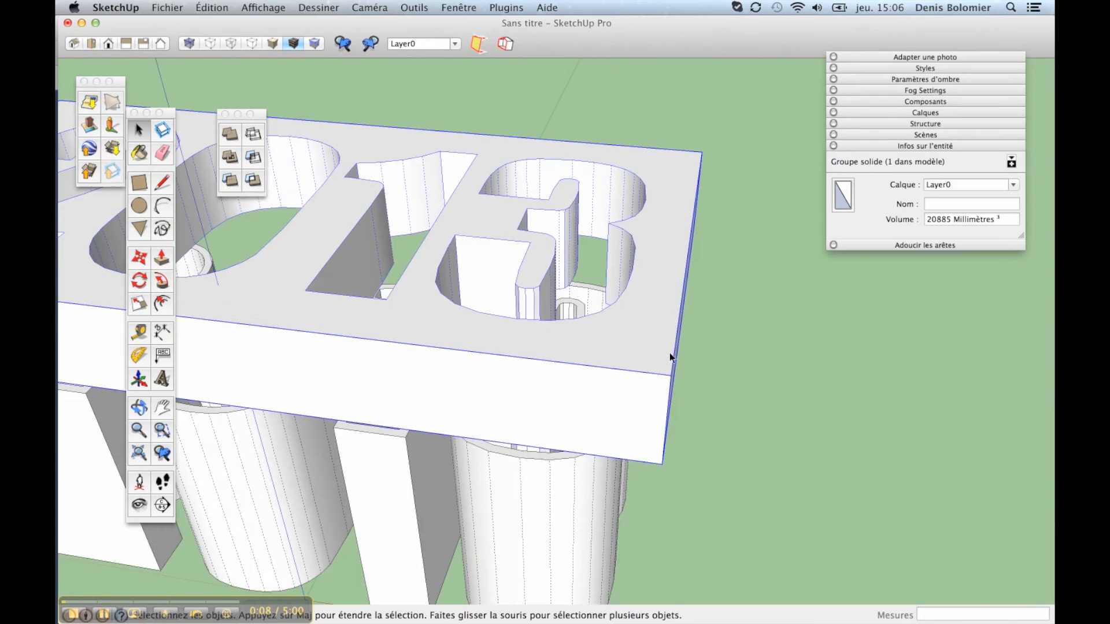
scroll(671, 355, "down", 3)
middle_click_drag(693, 375, 631, 339)
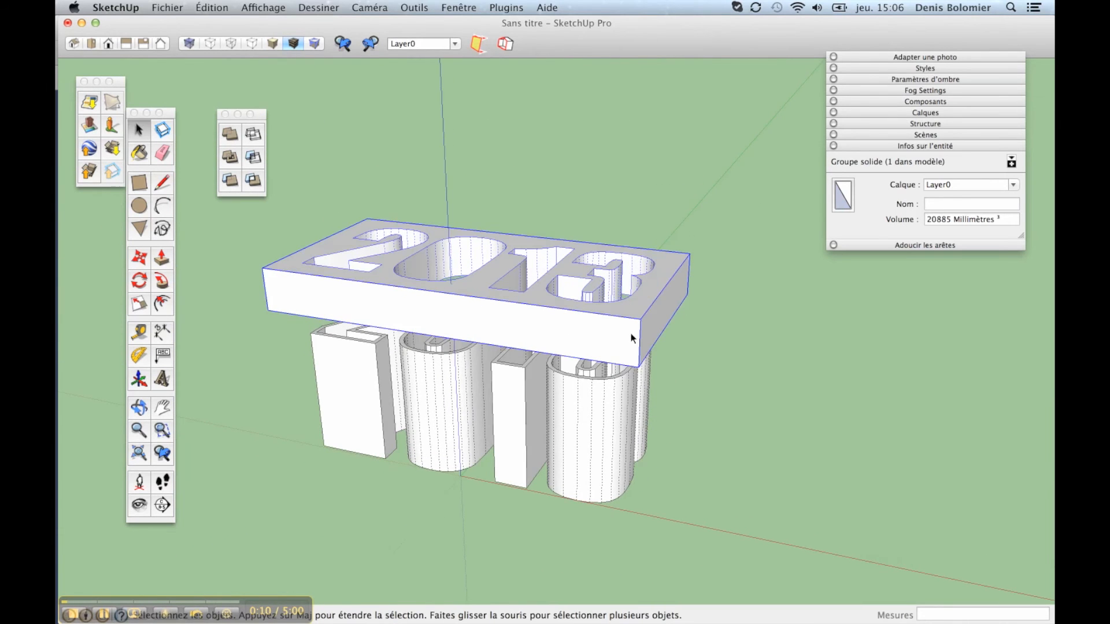
key("m")
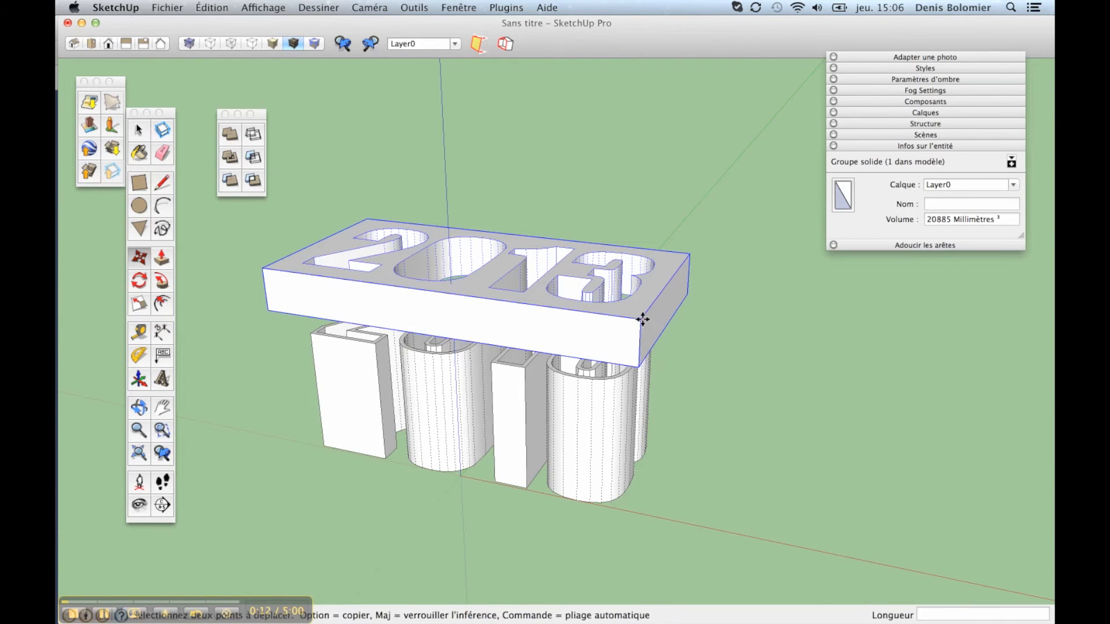
left_click(641, 317)
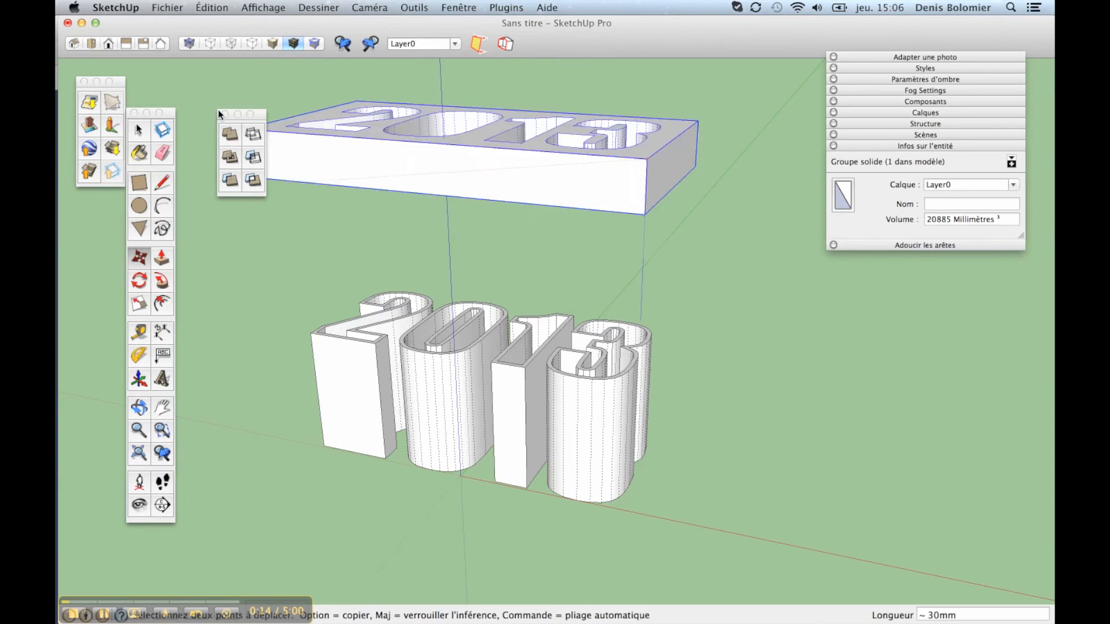
In X-ray view, lower the plate along the blue axis until it overlaps the digits' upper parts, and switch X-ray off
left_click(189, 43)
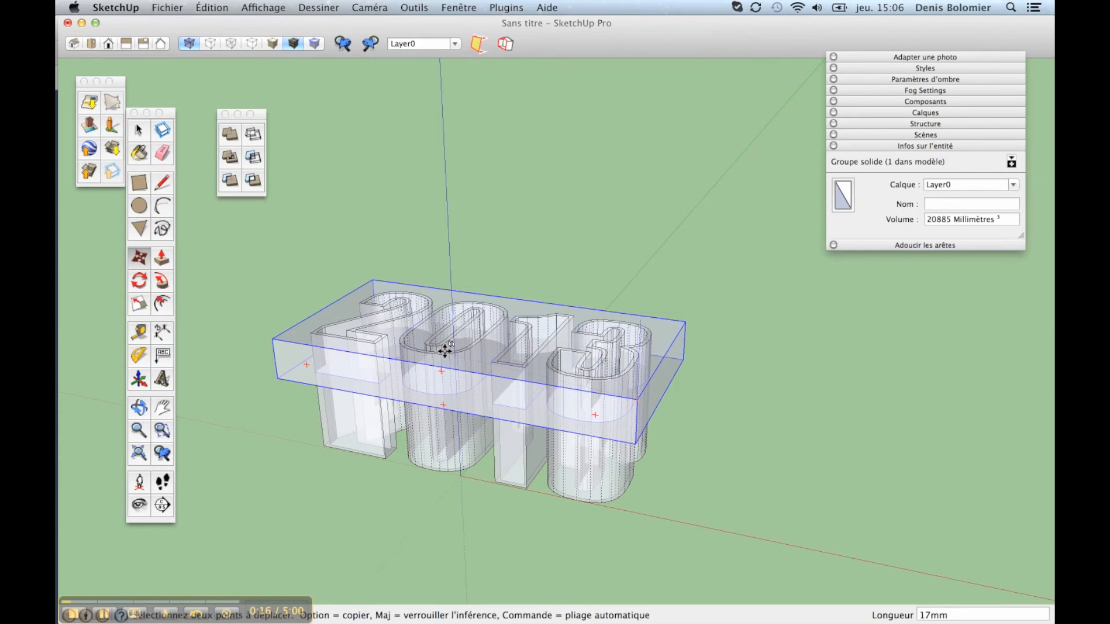
left_click(445, 355)
key("space")
left_click(404, 235)
middle_click_drag(404, 235, 445, 271)
left_click(189, 43)
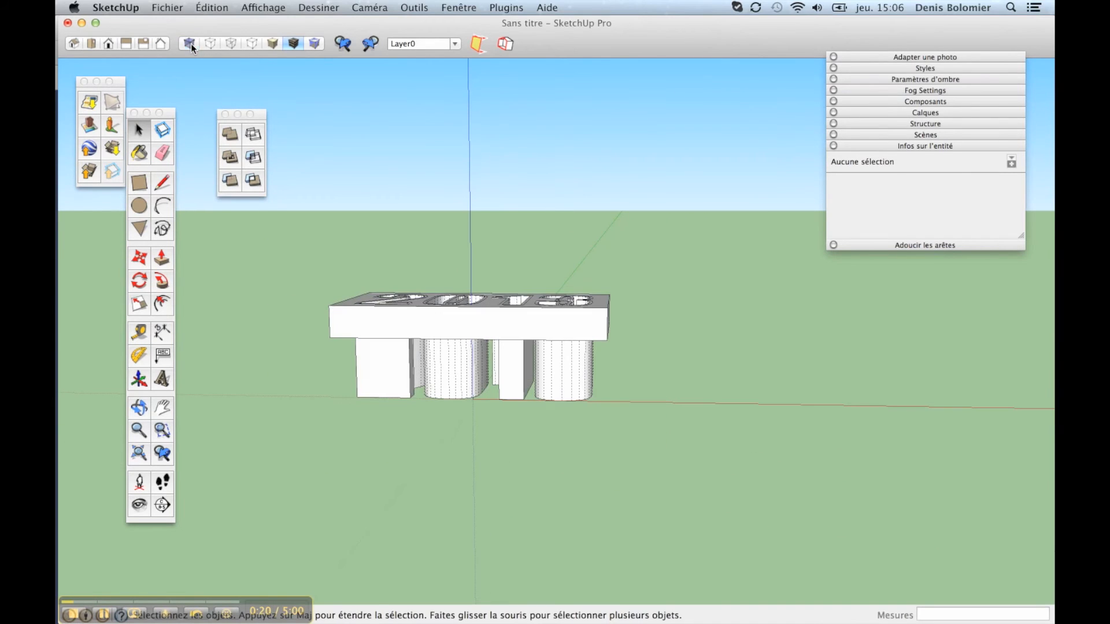
Examine the digits and plate from above and below, especially the separate inner ring of the digit 0
middle_click_drag(607, 300, 555, 359)
scroll(506, 323, "up", 3)
scroll(480, 242, "up", 3)
scroll(480, 243, "up", 3)
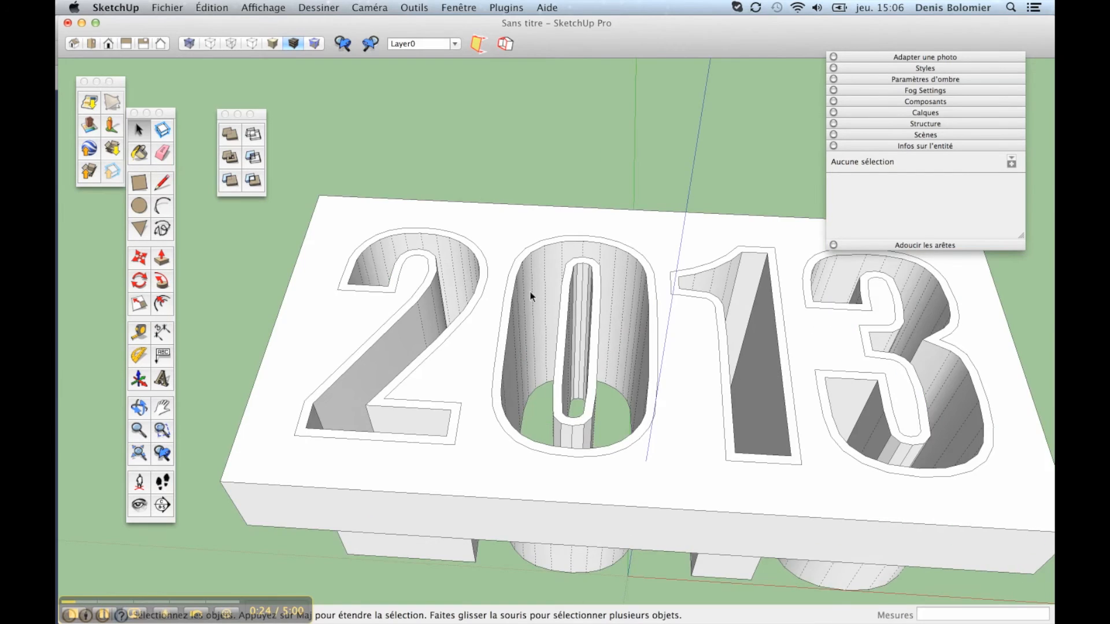
middle_click_drag(532, 297, 594, 285)
scroll(581, 446, "up", 5)
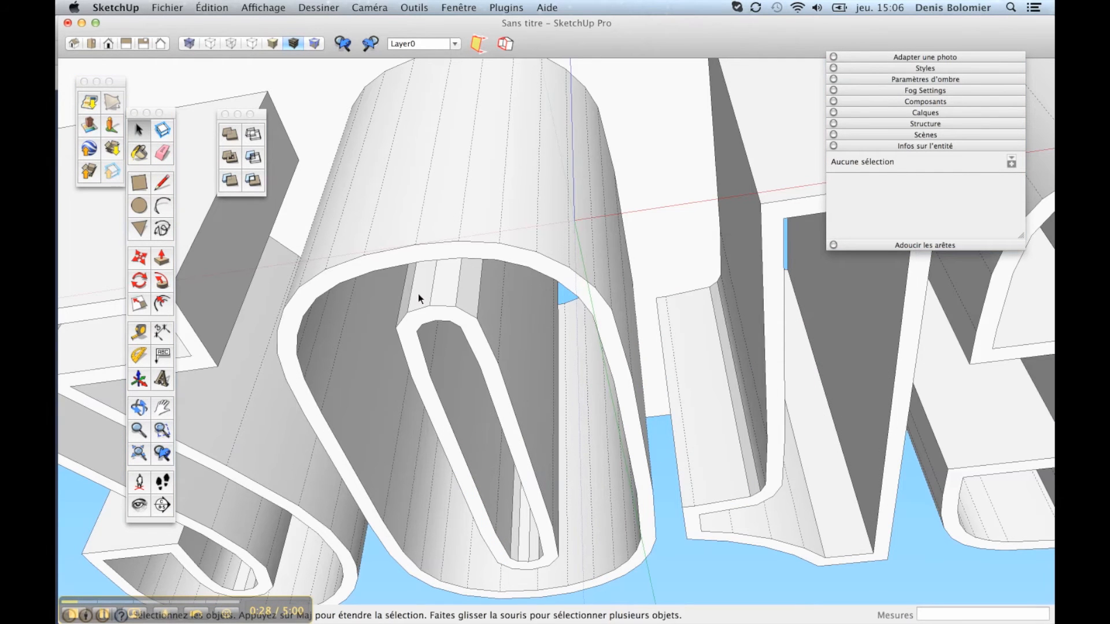
scroll(506, 429, "down", 6)
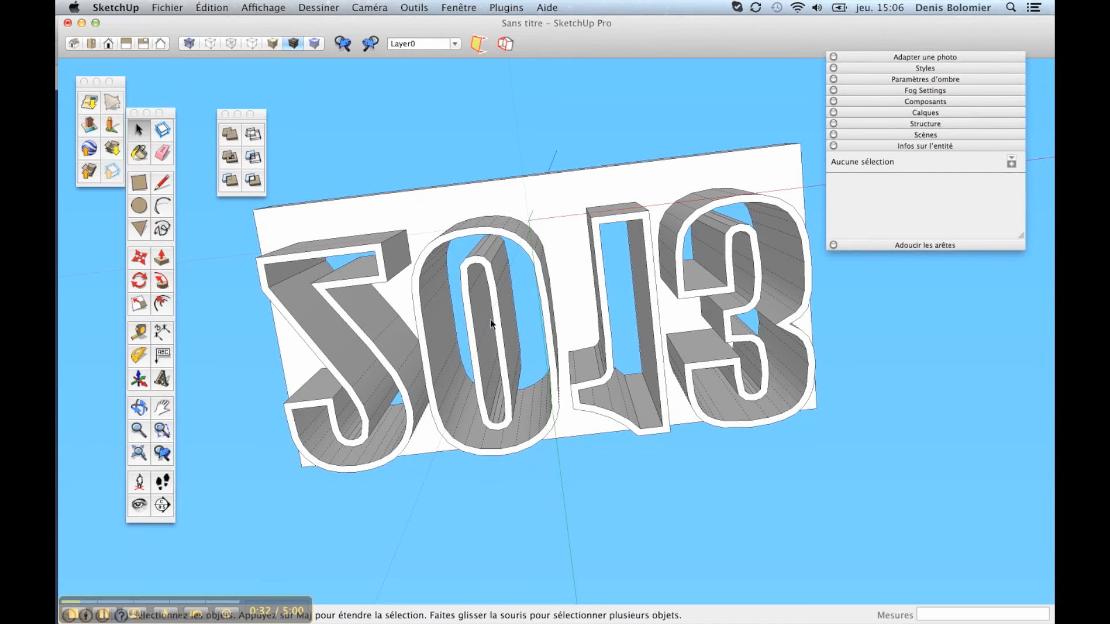
middle_click_drag(490, 319, 471, 237)
scroll(470, 238, "down", 3)
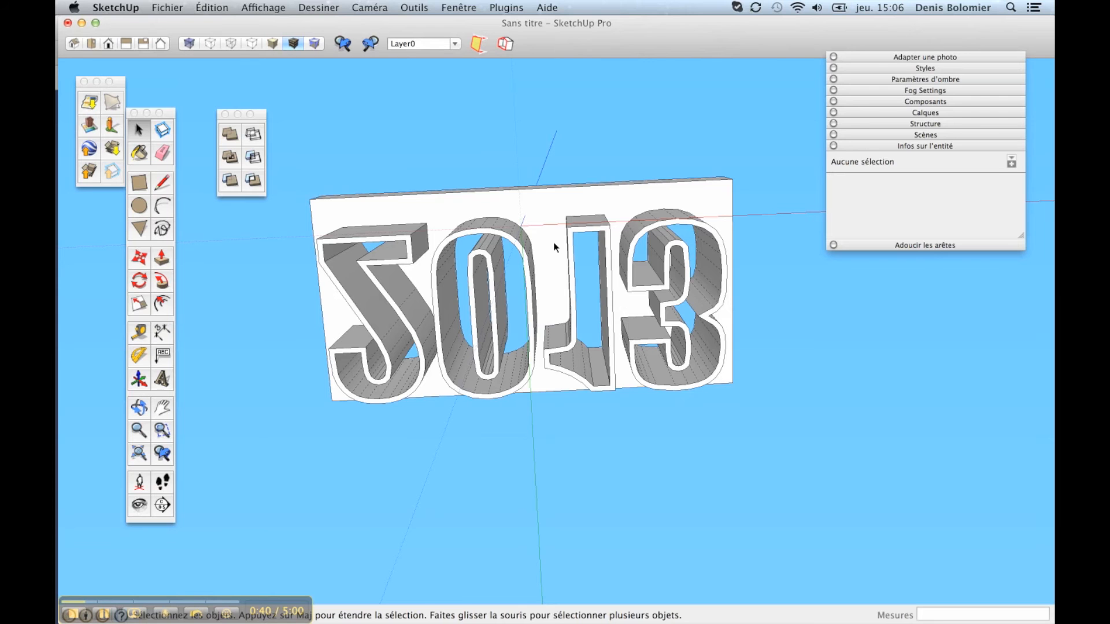
middle_click_drag(404, 167, 451, 338)
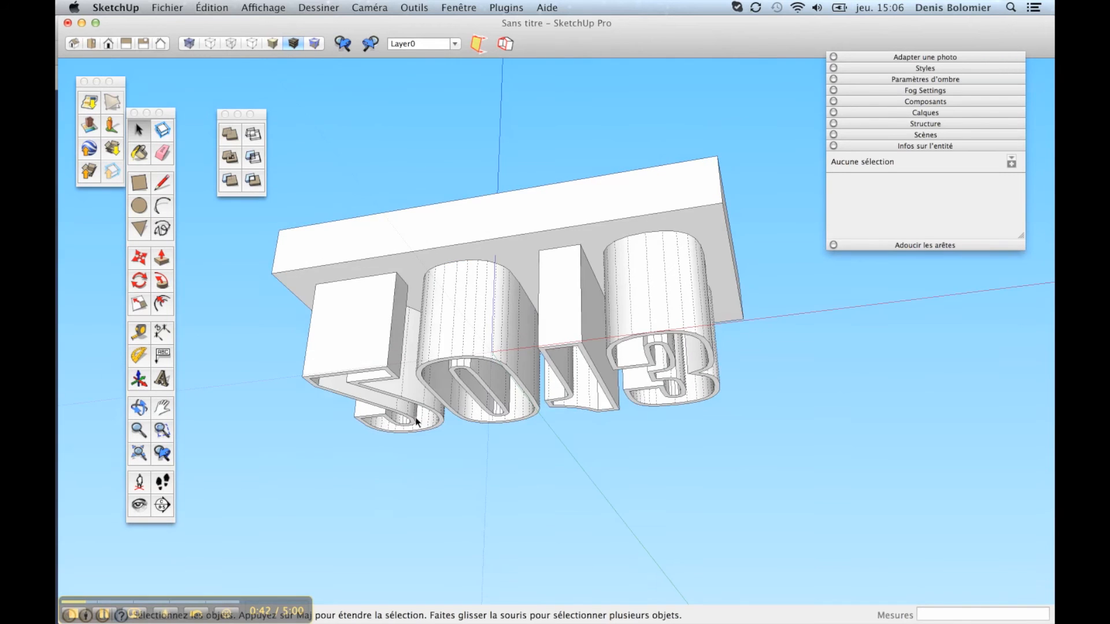
scroll(448, 341, "up", 5)
middle_click_drag(483, 379, 423, 455)
scroll(453, 423, "up", 5)
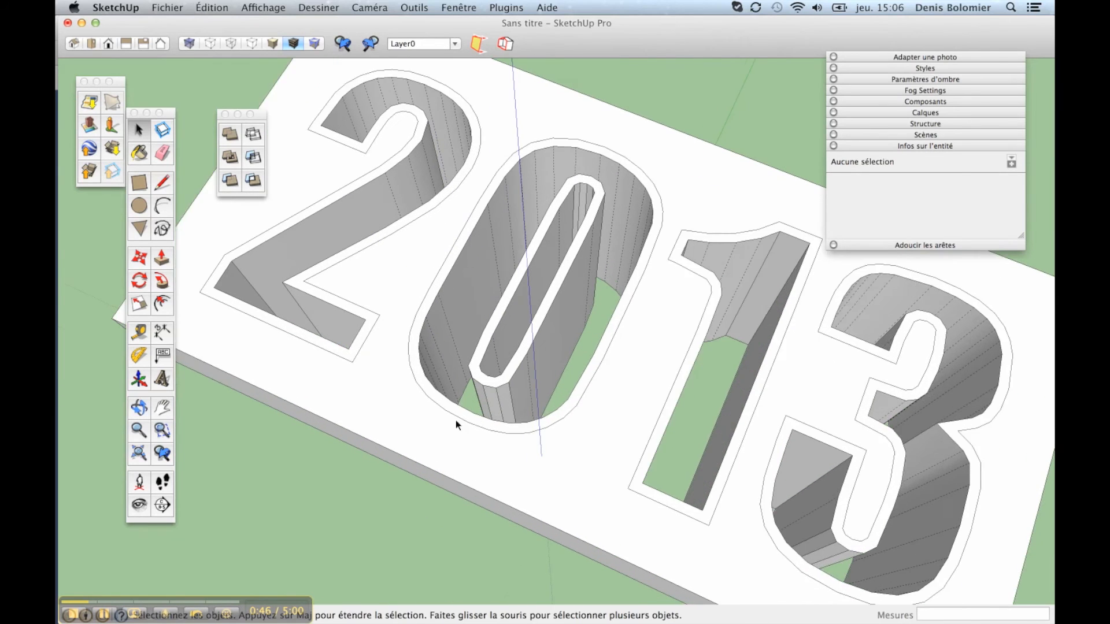
Draw two rectangles on the plate's top surface, one across each rounded end of the digit 0's ring
key("r")
left_click(415, 432)
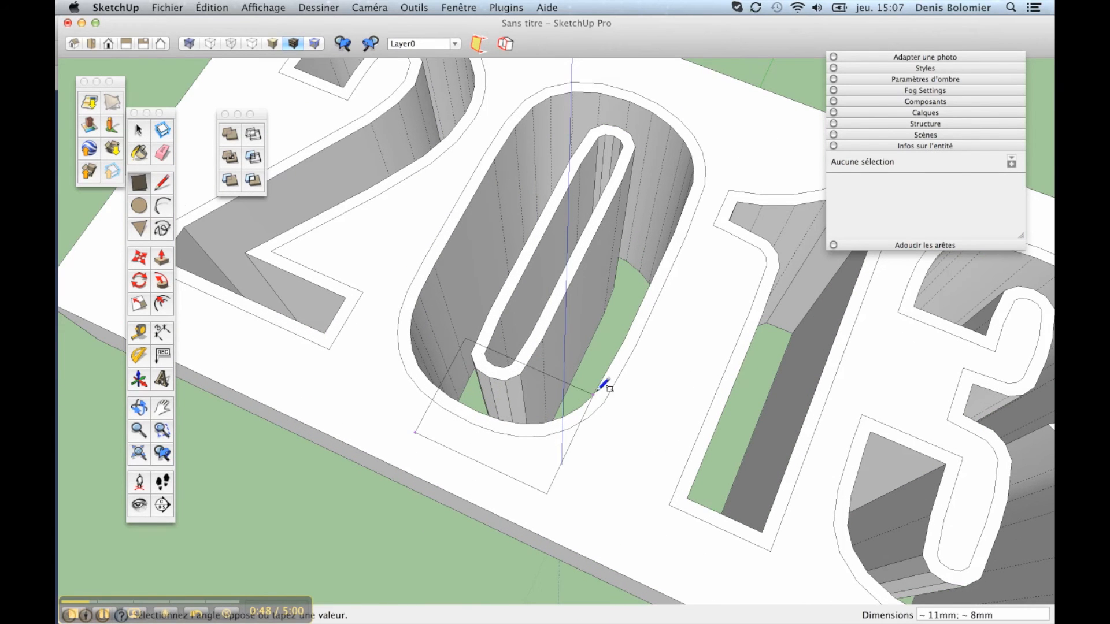
left_click(616, 407)
left_click(575, 163)
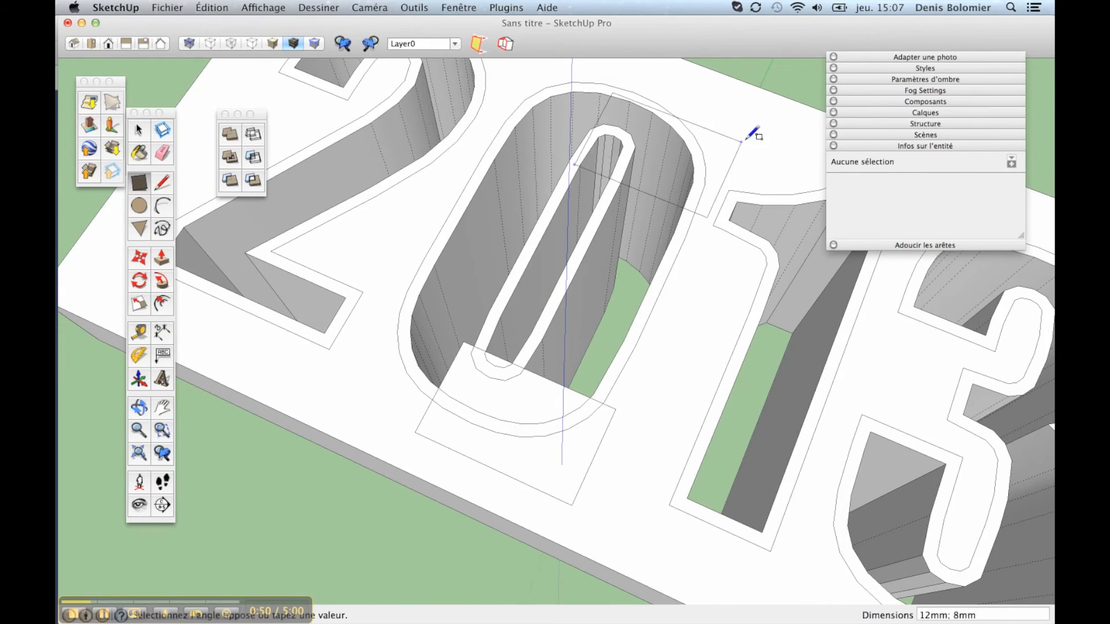
left_click(774, 123)
key("space")
mouse_move(686, 178)
middle_mouse_down()
mouse_move(743, 181)
mouse_move(608, 182)
middle_mouse_up()
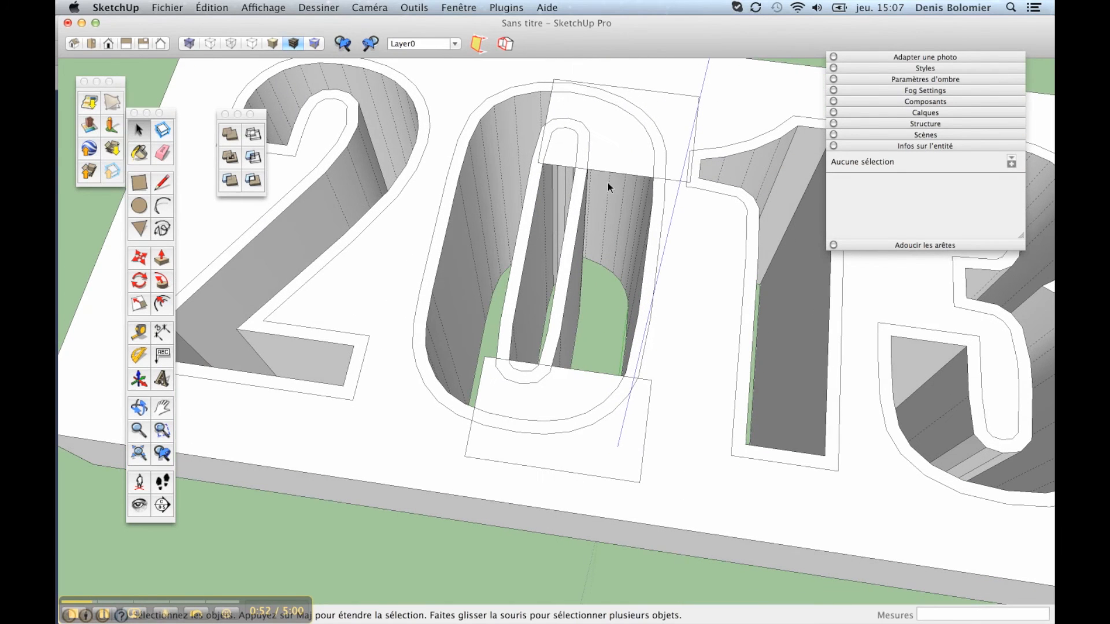
Move the upper rectangle's short edge beside the digit 1 inward, clear of that digit, making the rectangle about 12 x 9 mm
left_click(692, 140)
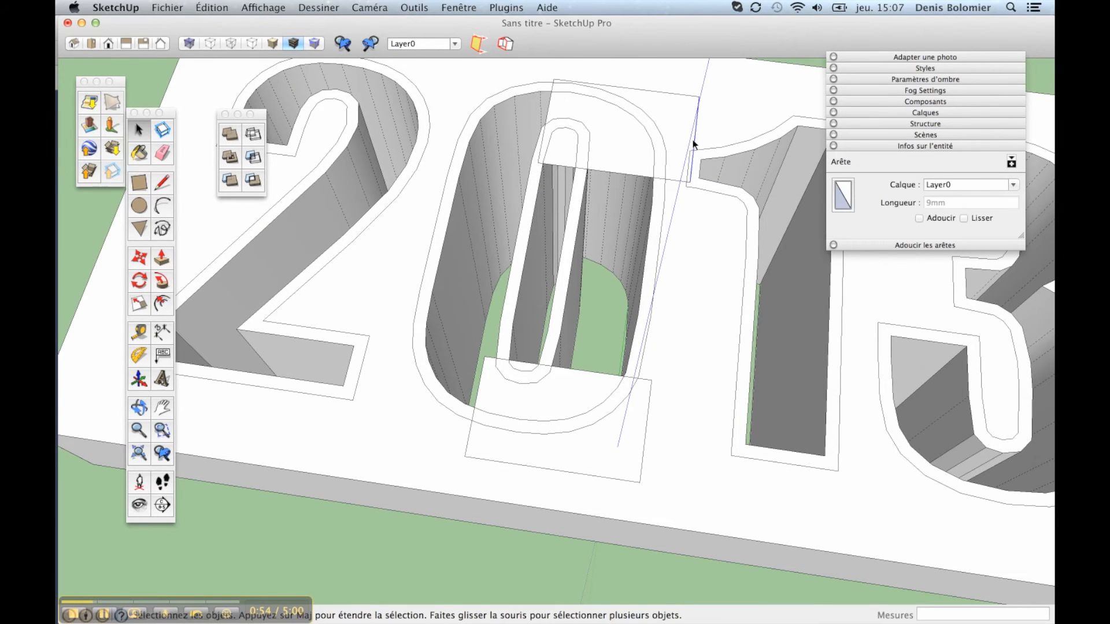
key("m")
left_click(692, 140)
key("space")
middle_click_drag(599, 173, 651, 111)
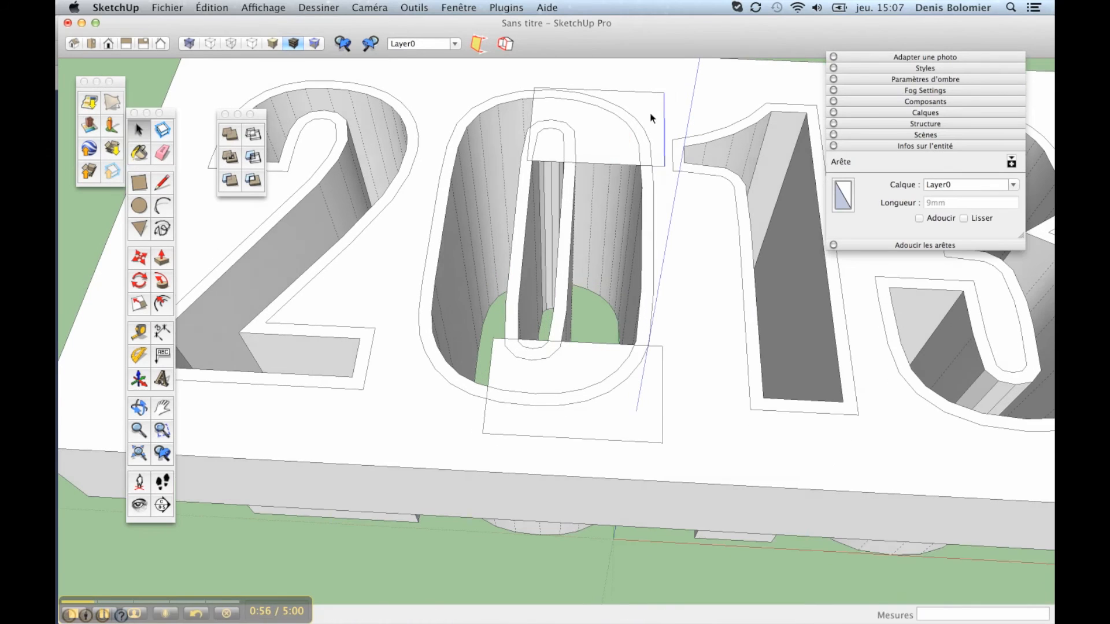
Extrude both rectangles across the digit 0 downward with Push/Pull into blocks 10 mm thick
key("p")
left_click(608, 159)
left_click(605, 170)
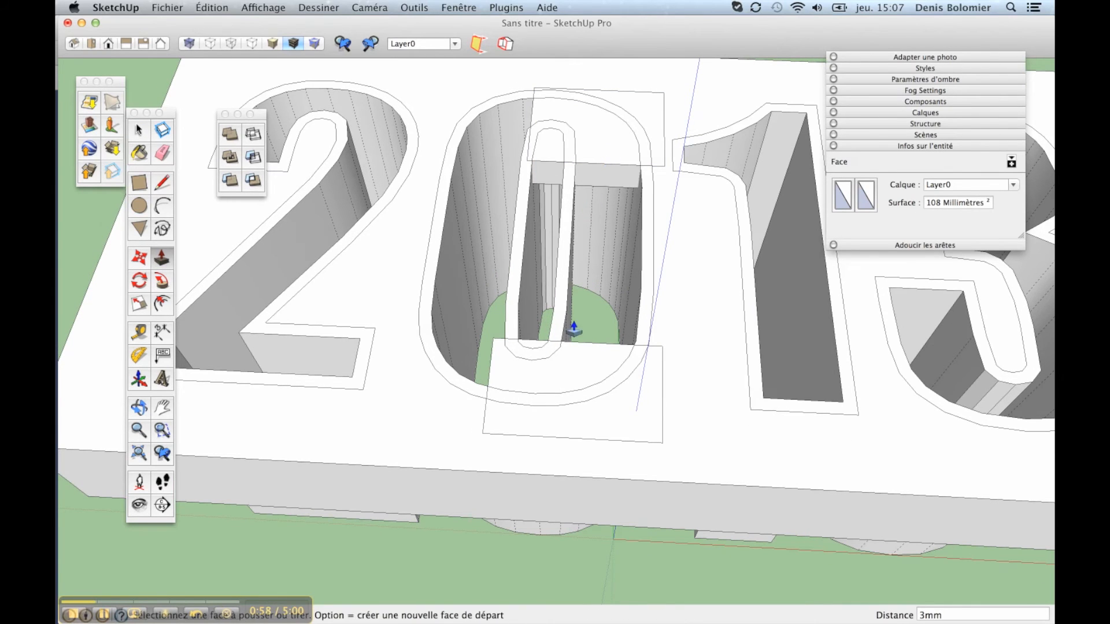
left_click(575, 359)
middle_click_drag(589, 237, 901, 165)
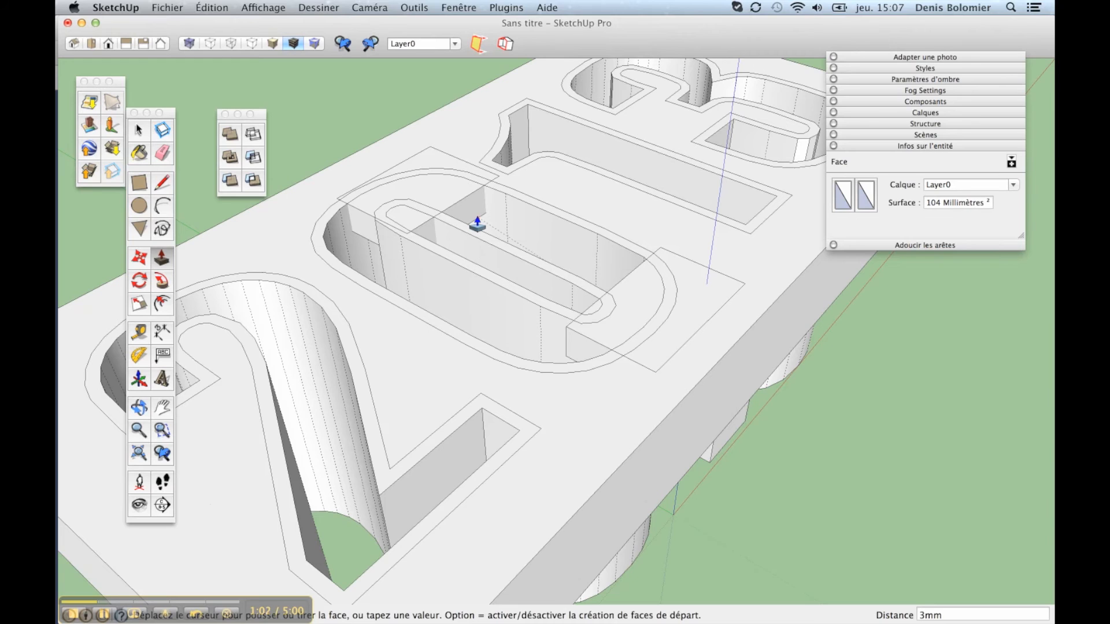
left_click(478, 224)
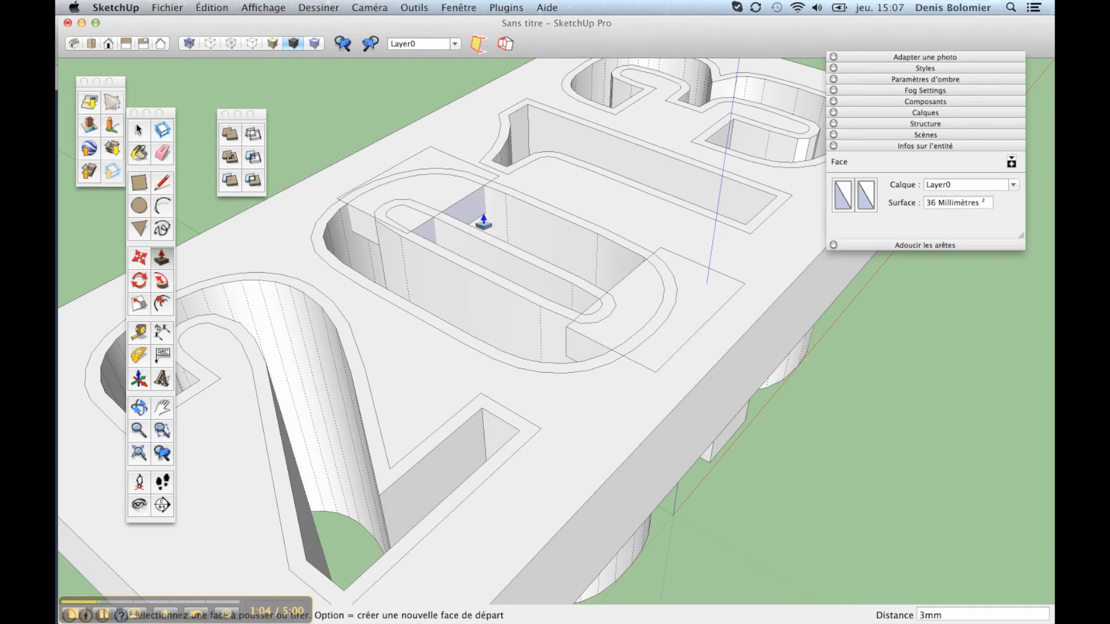
left_click(428, 216)
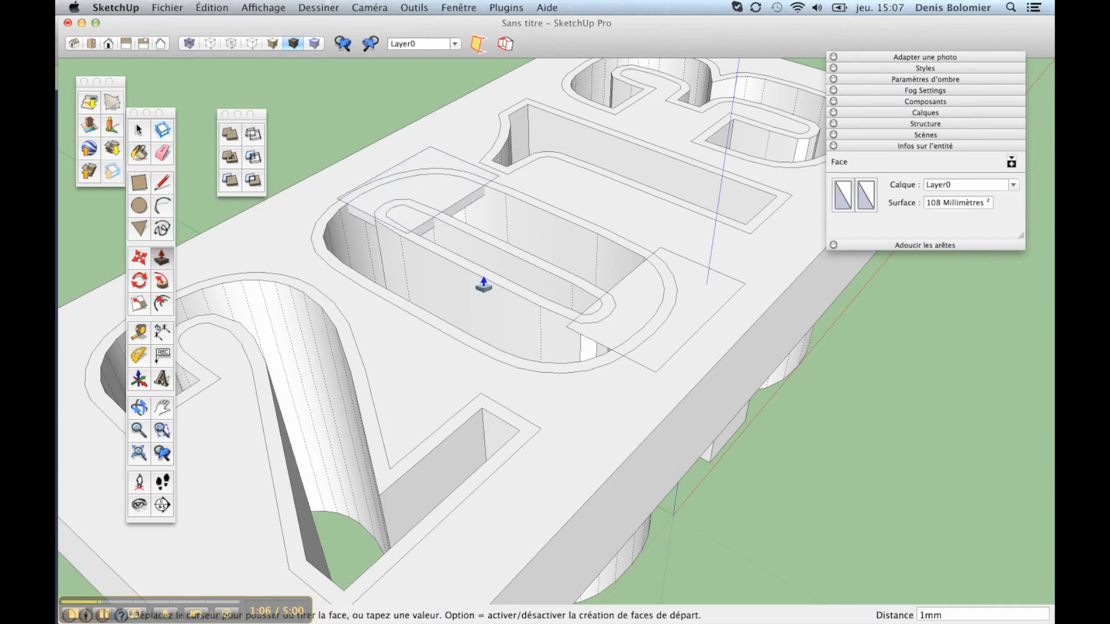
left_click(665, 505)
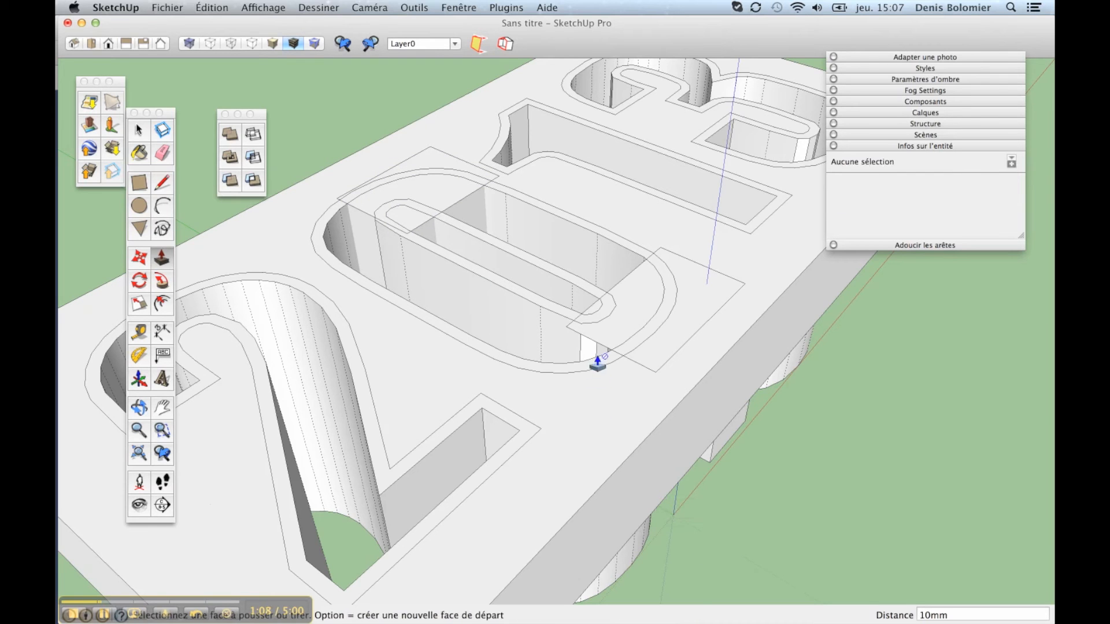
left_click(618, 358)
key("Escape")
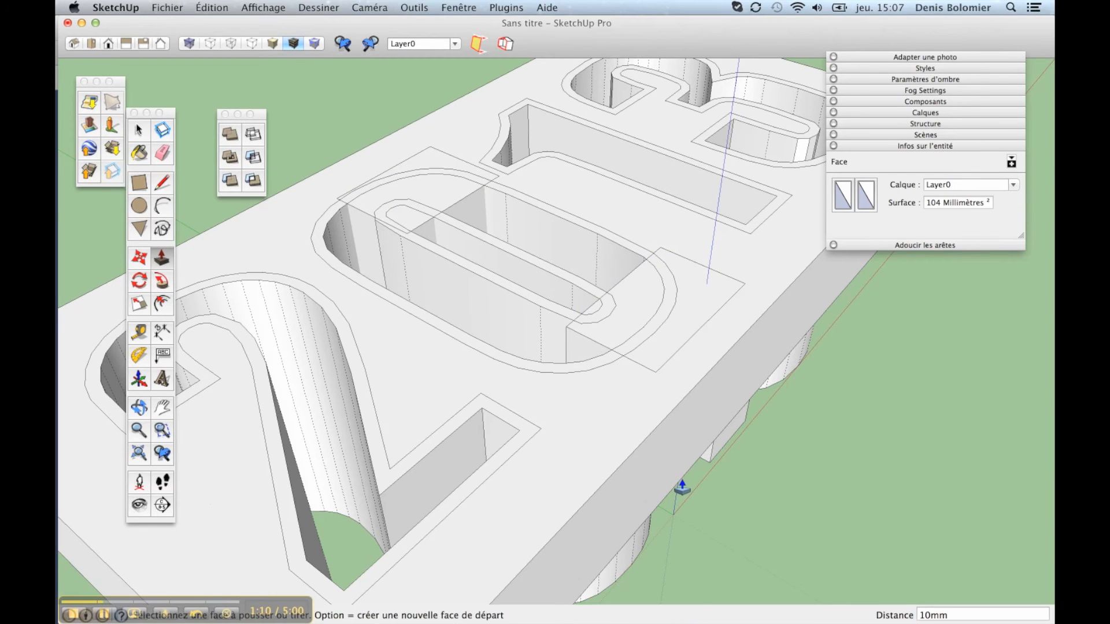
Make a separate group of each of the two 10 mm blocks across the digit 0
middle_click_drag(674, 485, 588, 442)
key("space")
double_click(592, 424)
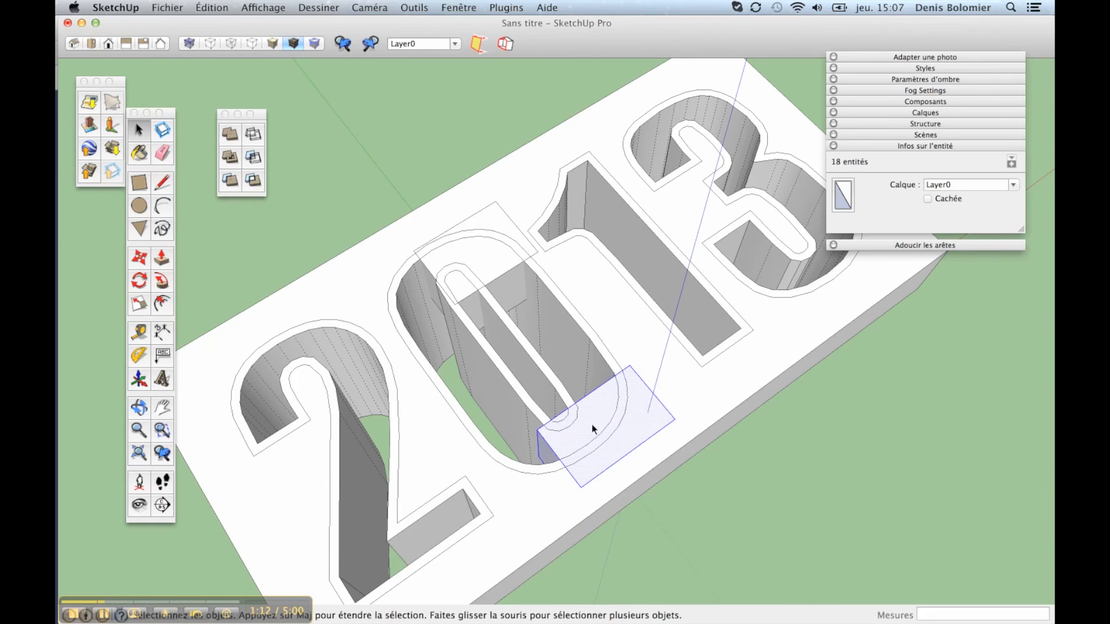
right_click(592, 424)
key("Escape")
key("super+g")
double_click(487, 275)
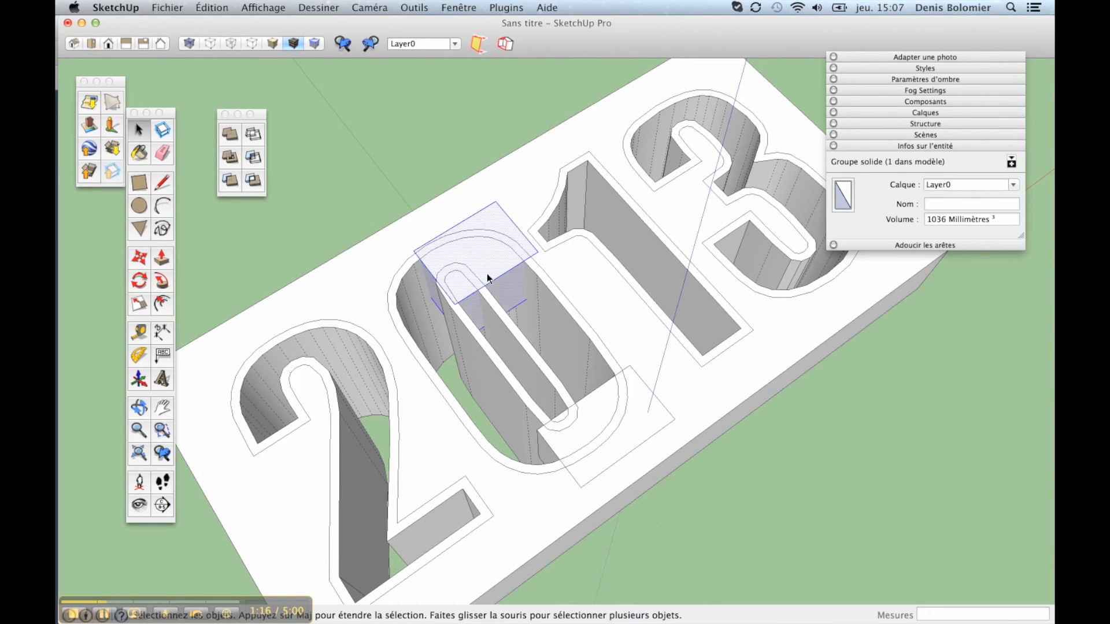
key("super+g")
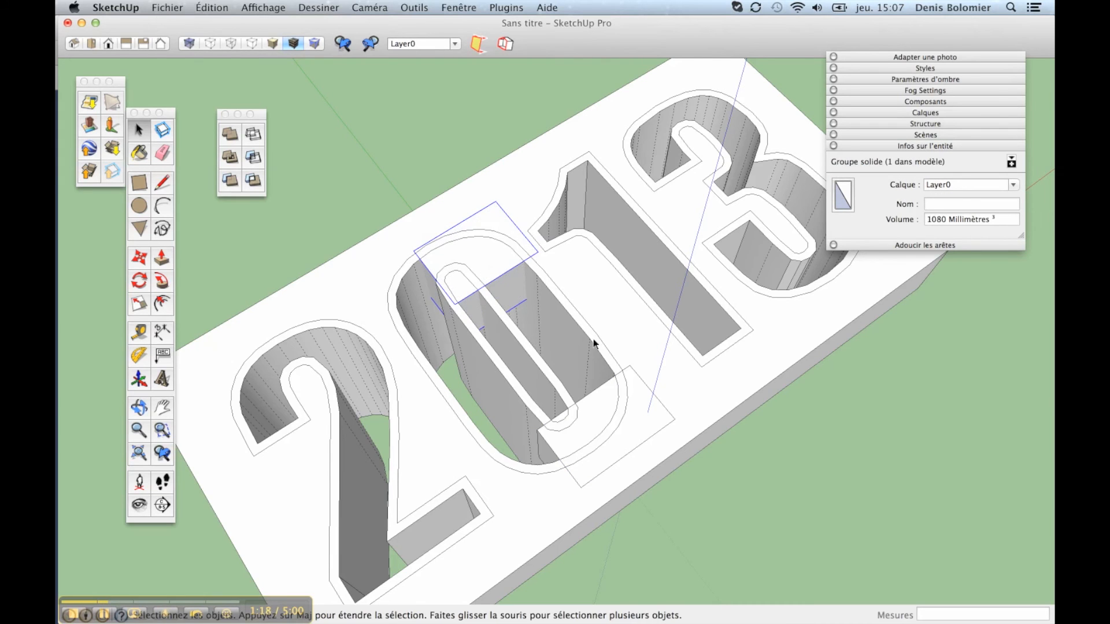
Select the plate, the four digits with their parts and both blocks, and merge them into one solid with Outer Shell
middle_click_drag(593, 339, 442, 349)
left_click(538, 417, "shift")
left_click(619, 433, "shift")
middle_click_drag(619, 434, 595, 263)
left_click_drag(306, 238, 869, 527)
left_click_drag(260, 263, 921, 528)
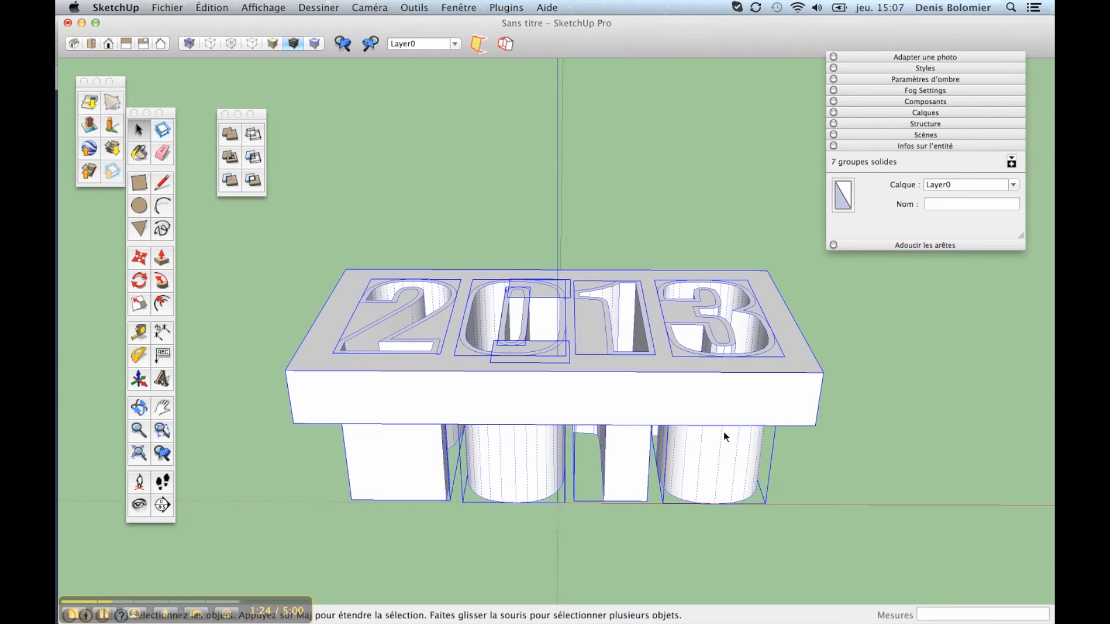
left_click(277, 8)
mouse_move(276, 22)
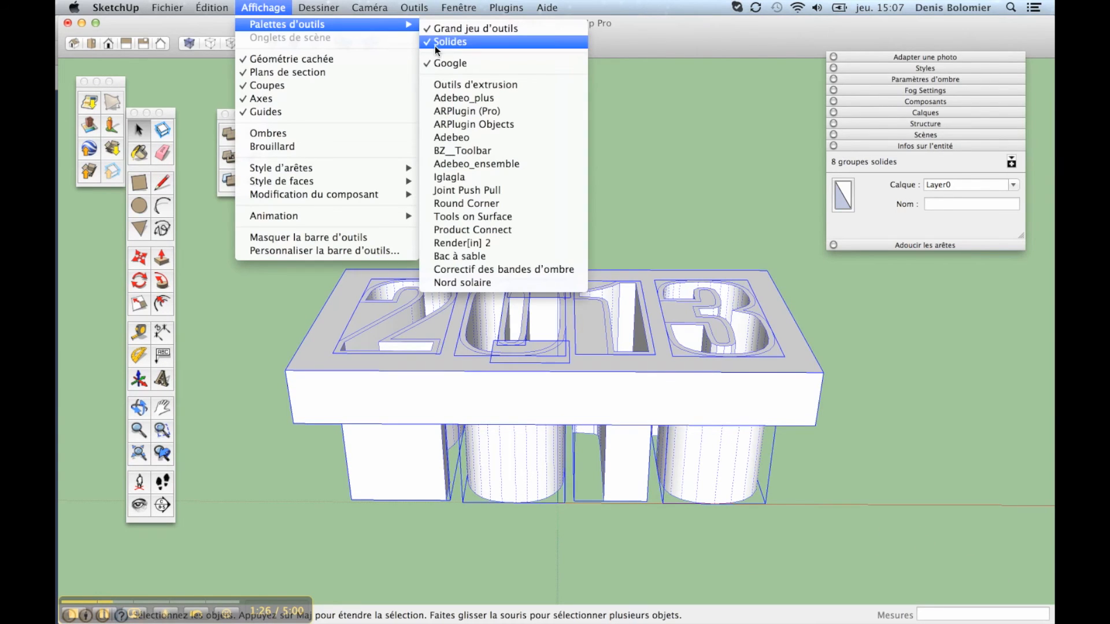
left_click(644, 36)
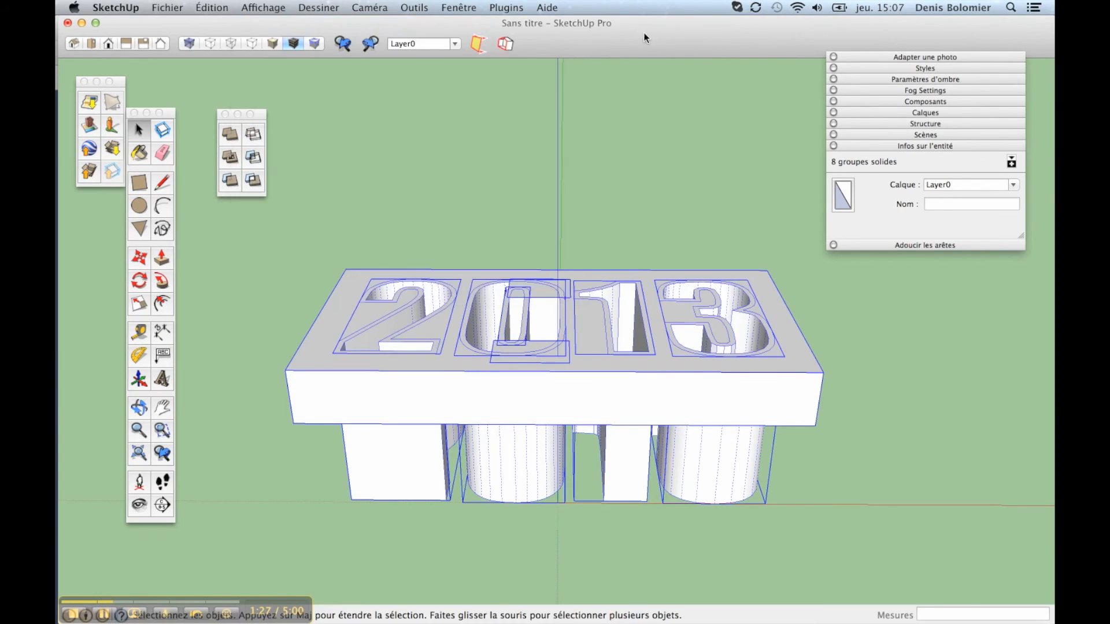
left_click(230, 134)
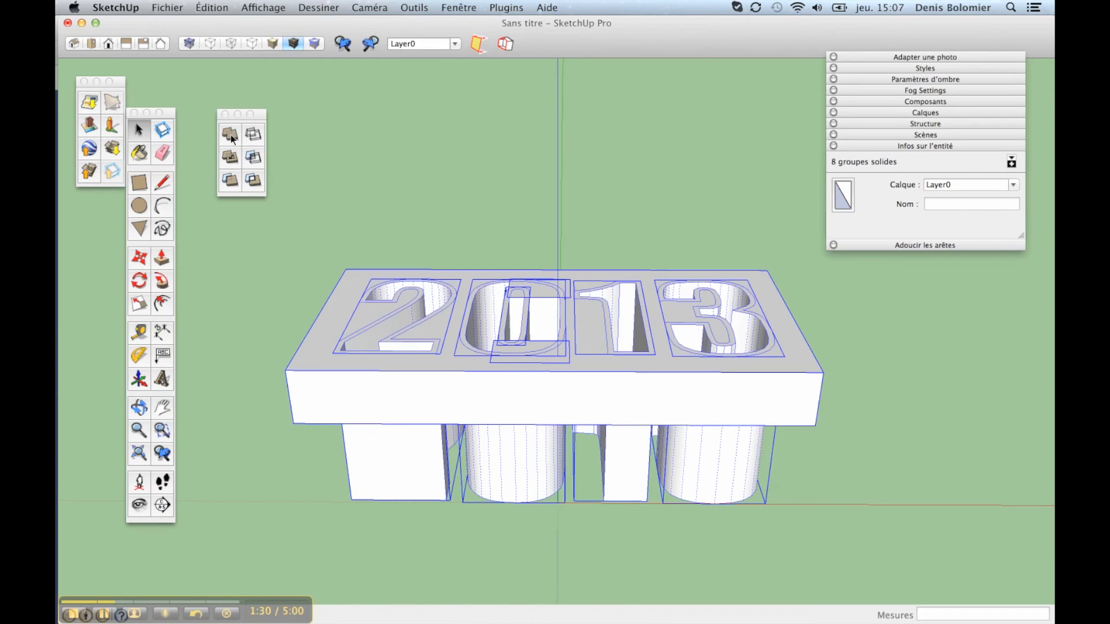
middle_click_drag(595, 298, 555, 331)
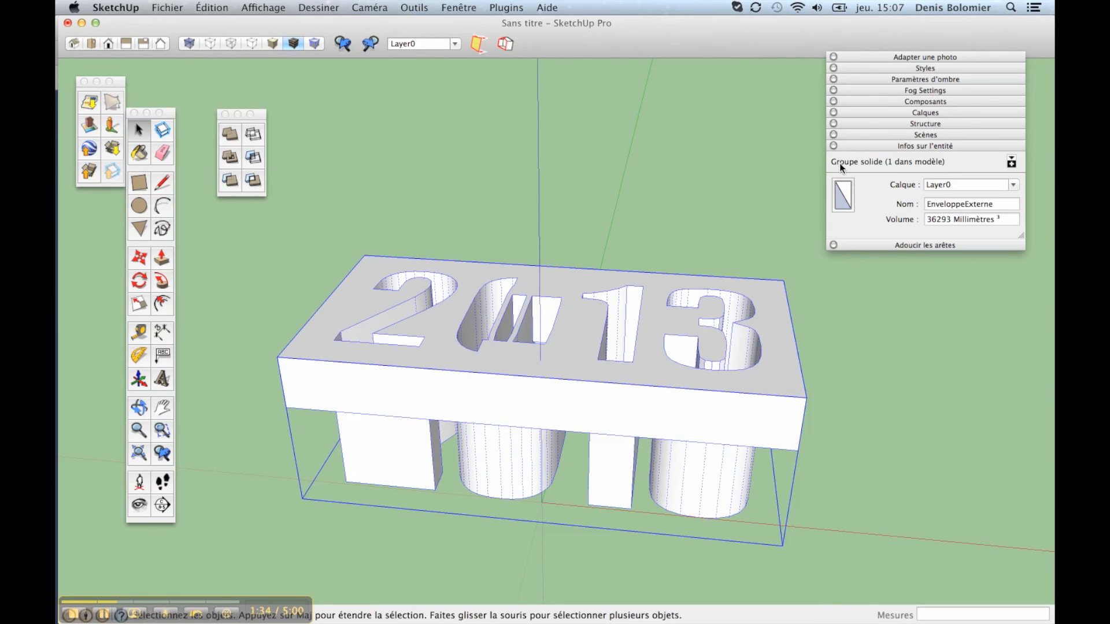
Inside the merged group, push the bottom face of the digit 0's inner ring inward 5 mm, and close the group
middle_click_drag(665, 398, 505, 327)
scroll(528, 288, "up", 5)
scroll(477, 486, "up", 3)
scroll(500, 347, "up", 2)
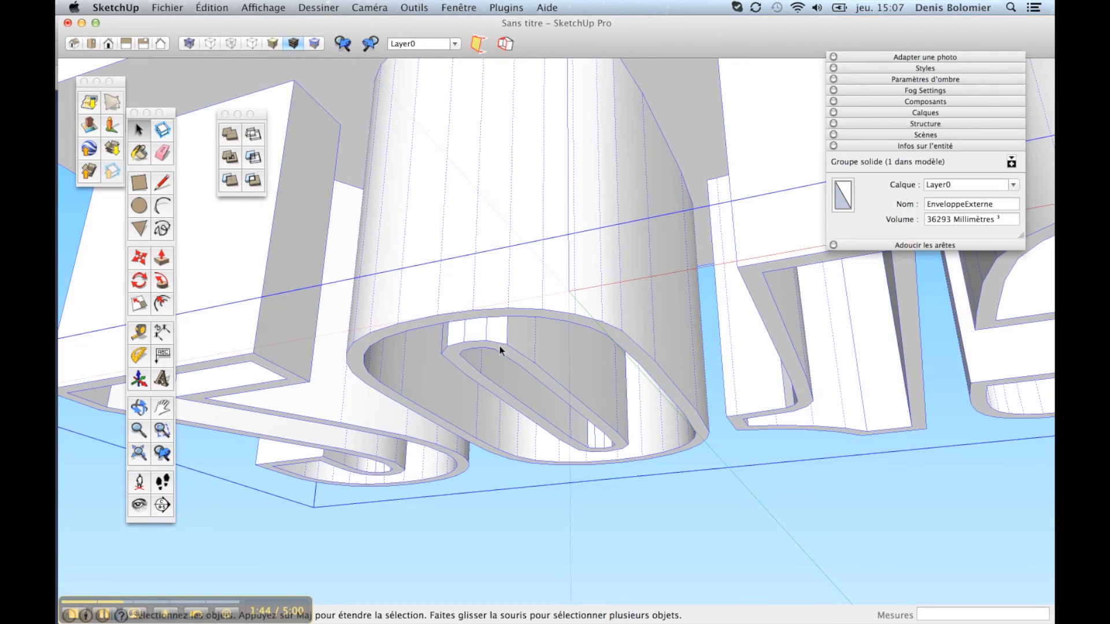
double_click(500, 348)
left_click(504, 350)
scroll(504, 349, "up", 3)
key("p")
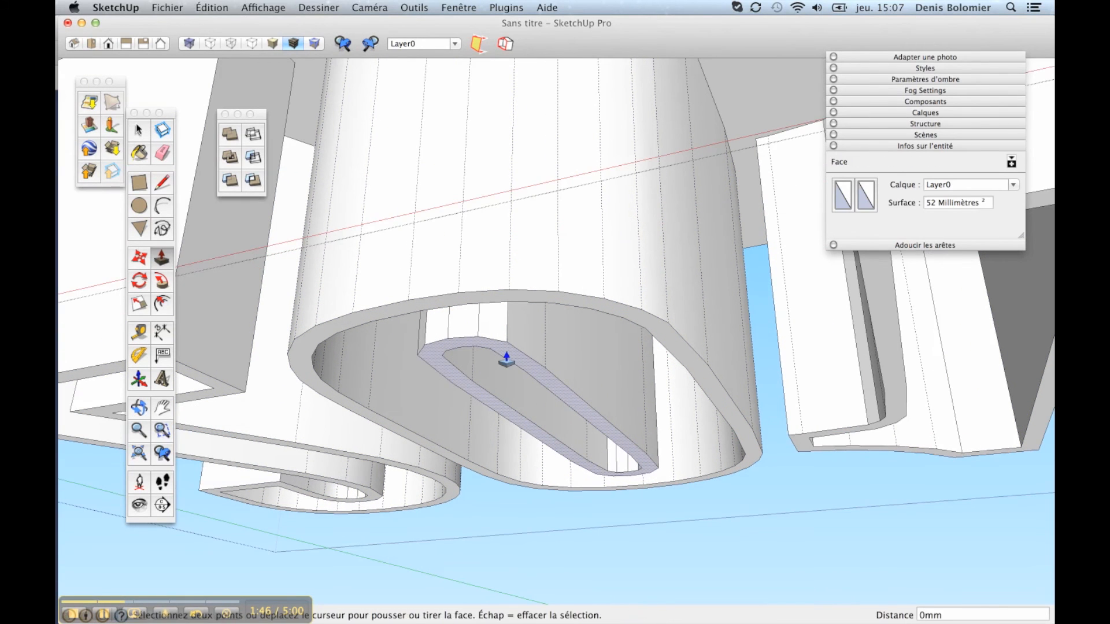
left_click(507, 360)
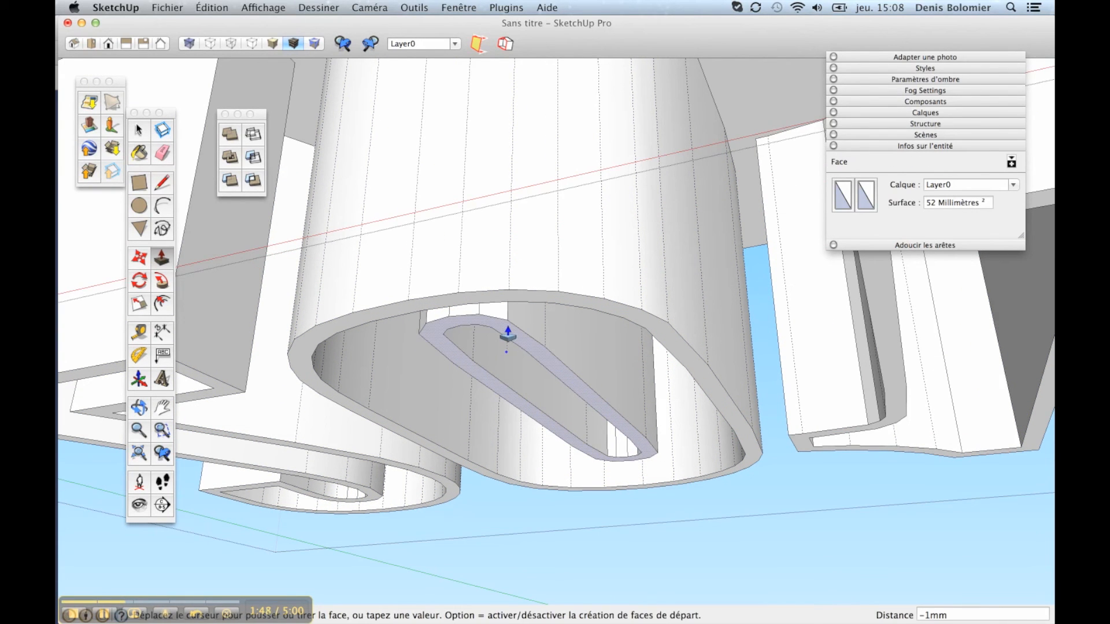
key("Return")
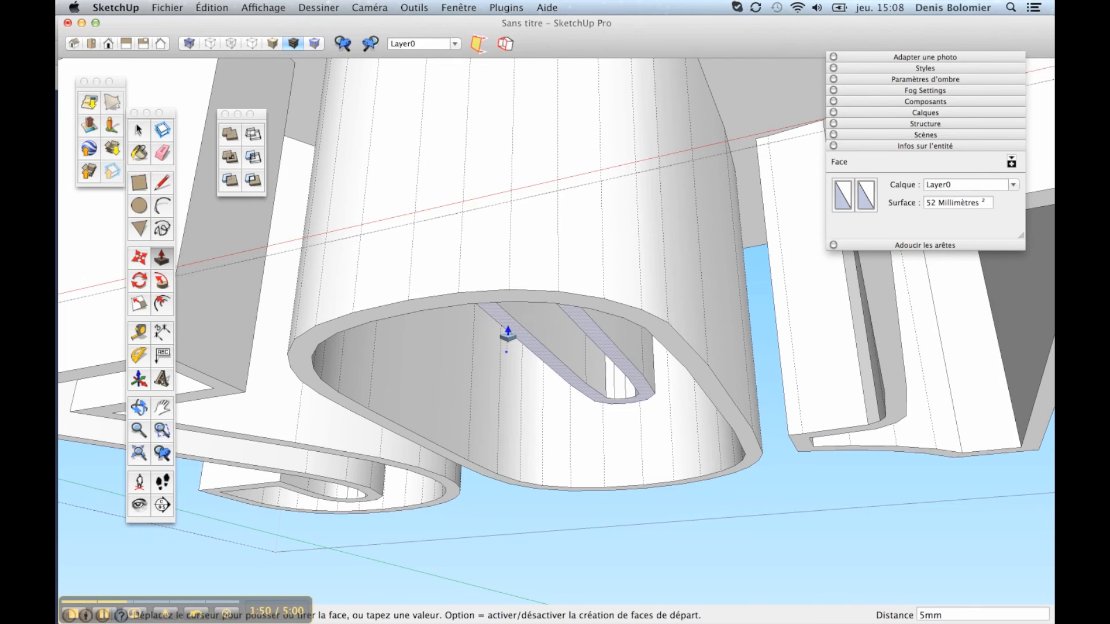
scroll(464, 300, "down", 5)
key("space")
left_click(552, 421)
Examine the shortened inner ring of the digit 0 from below and the whole merged model from above
scroll(543, 419, "down", 2)
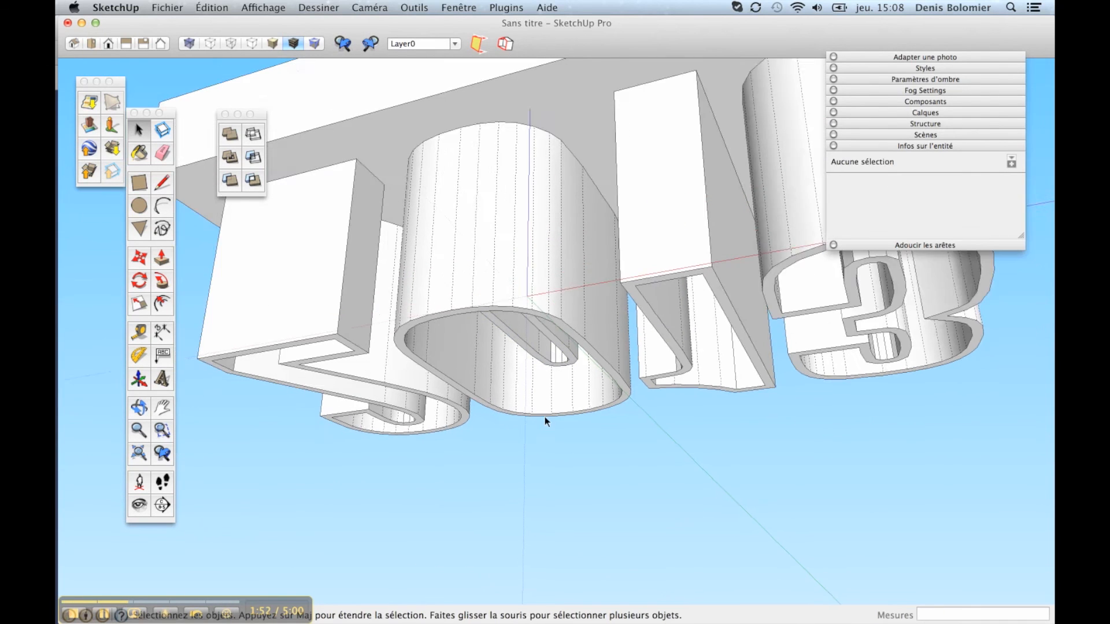
scroll(544, 416, "down", 3)
mouse_move(532, 348)
middle_mouse_down()
mouse_move(538, 397)
mouse_move(534, 366)
middle_mouse_up()
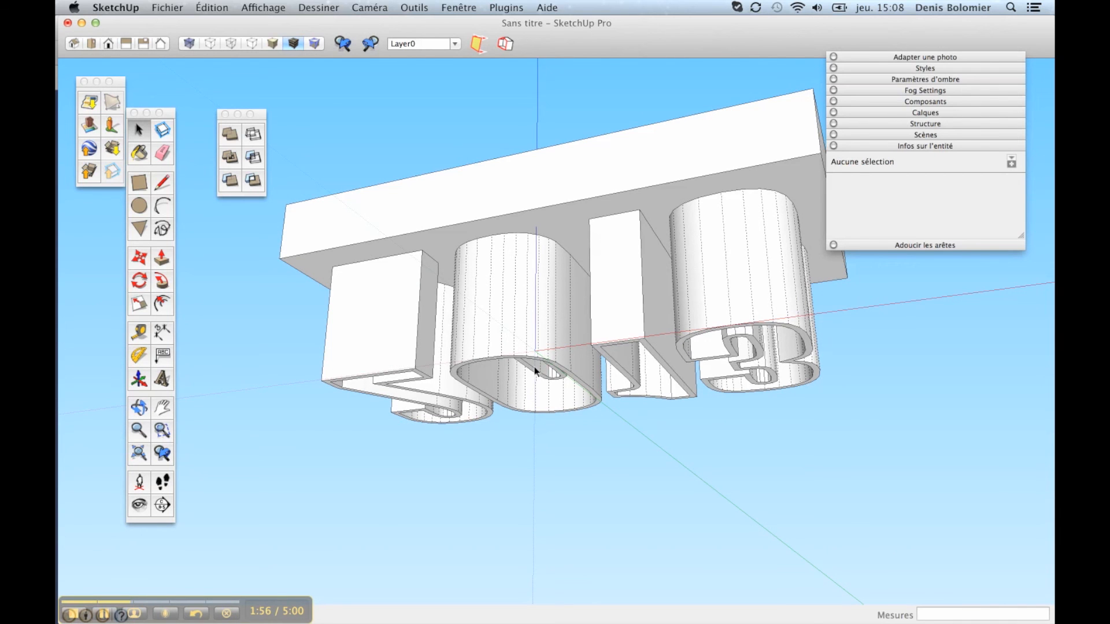
scroll(534, 366, "up", 6)
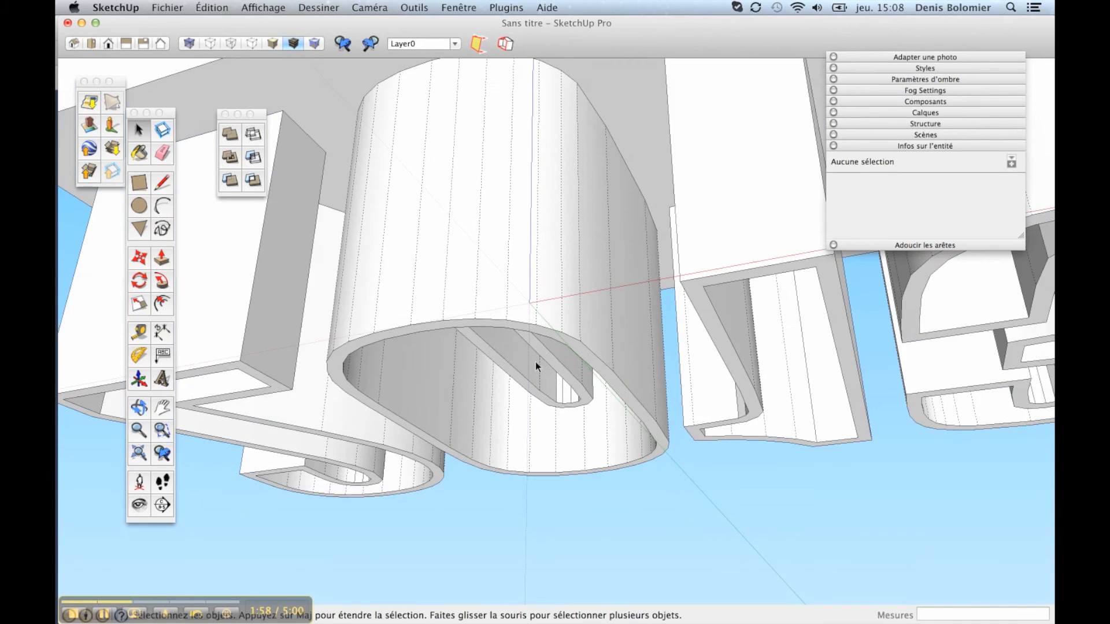
scroll(535, 364, "down", 5)
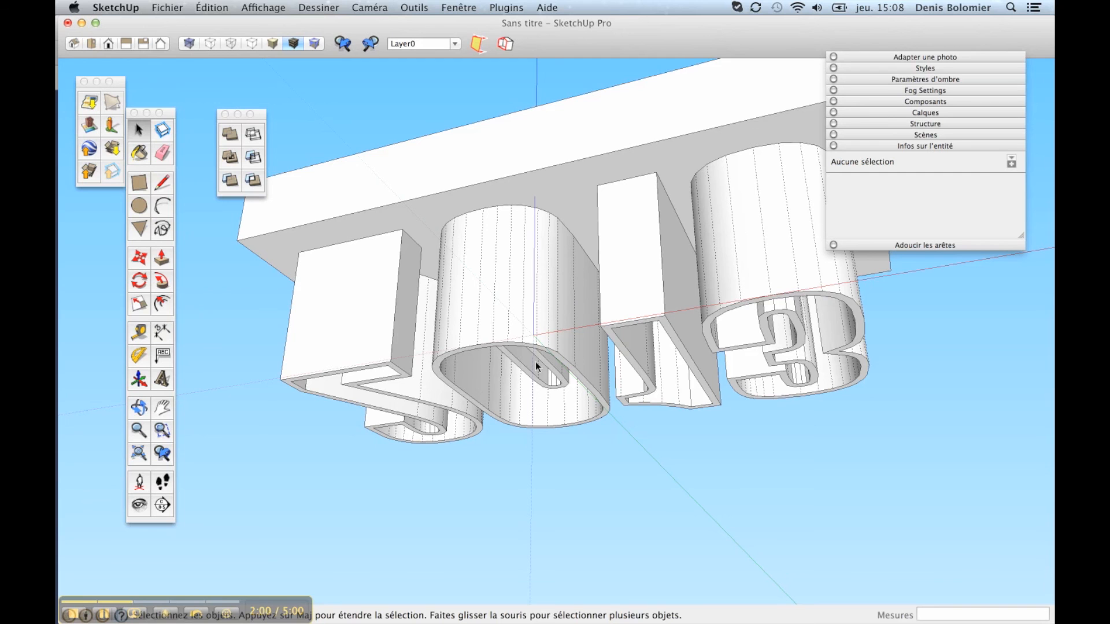
middle_click_drag(535, 362, 575, 388)
scroll(497, 348, "down", 3)
scroll(576, 388, "down", 4)
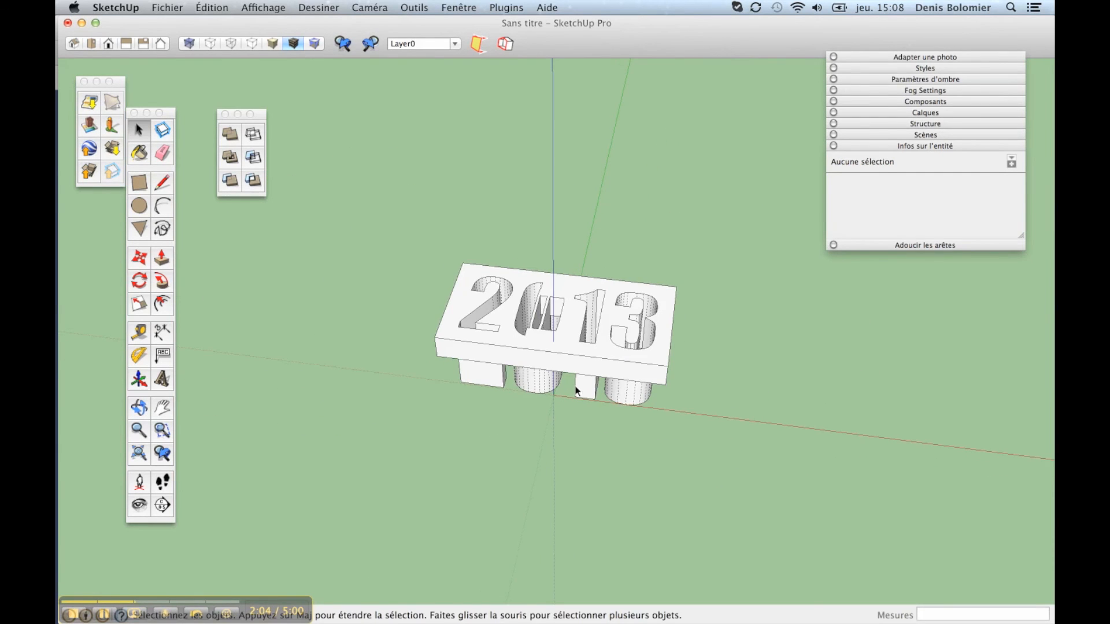
Turn off the display of hidden geometry on the model and close the solid tools palette
middle_click_drag(511, 320, 502, 307)
left_click(263, 8)
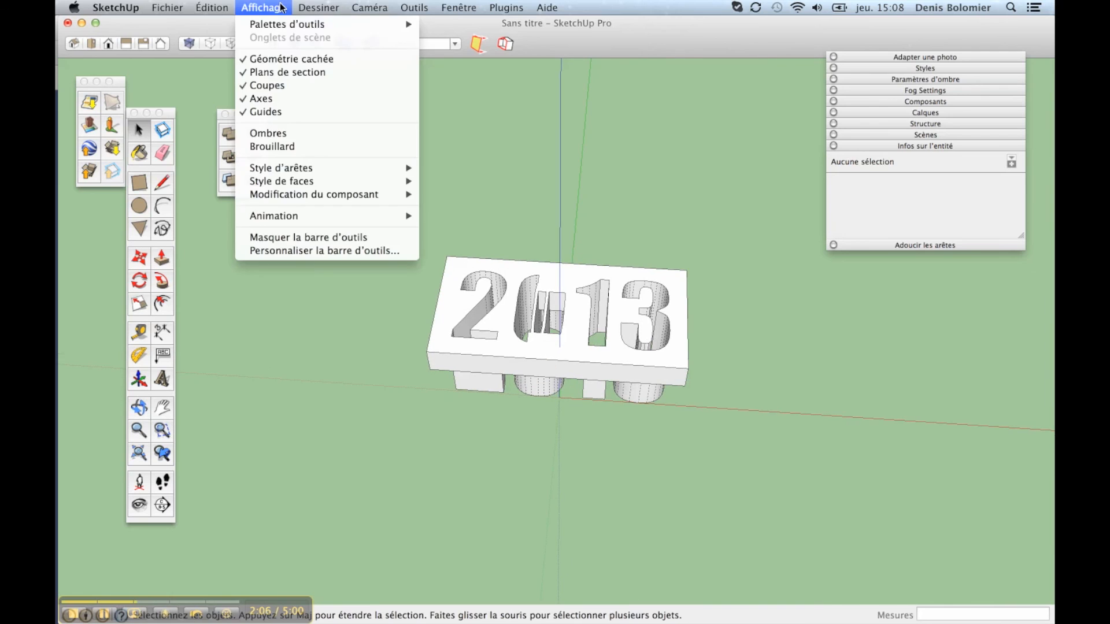
left_click(289, 61)
scroll(530, 309, "up", 3)
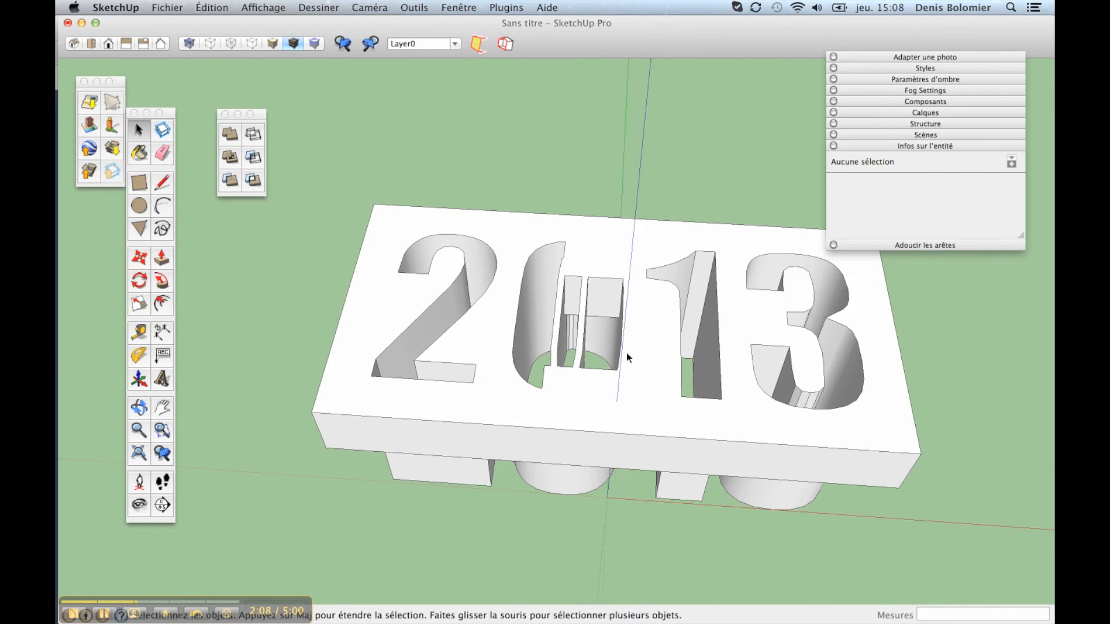
middle_click_drag(629, 355, 607, 408)
scroll(609, 408, "up", 2)
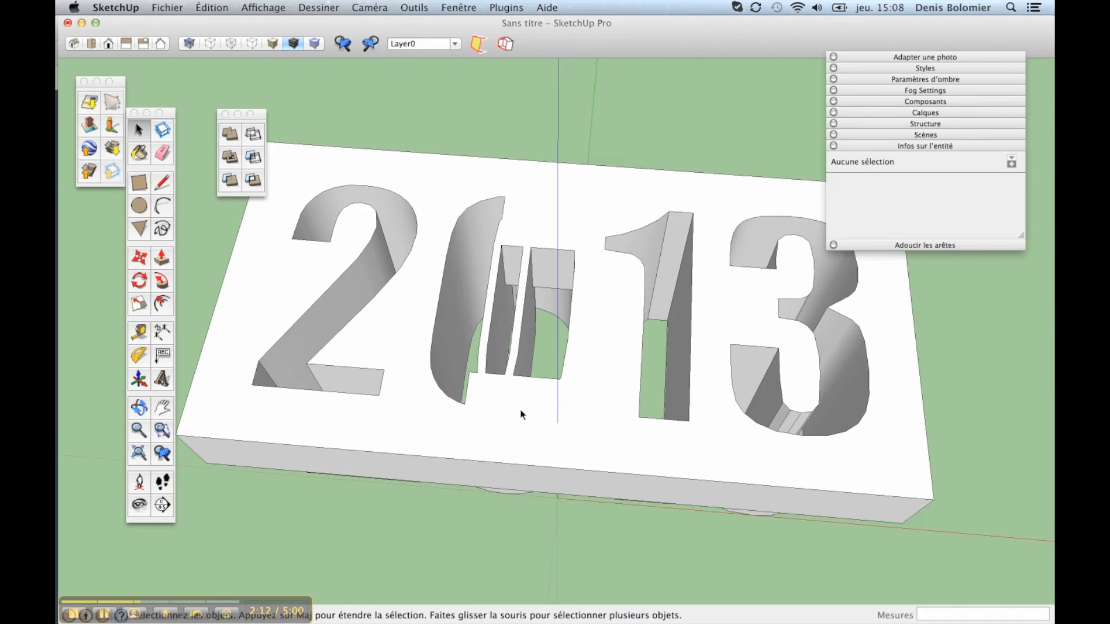
left_click(225, 114)
Select the merged 2013 solid and save the model in the Bureau folder as COOKIE CUTTERS
middle_click_drag(547, 374, 563, 357)
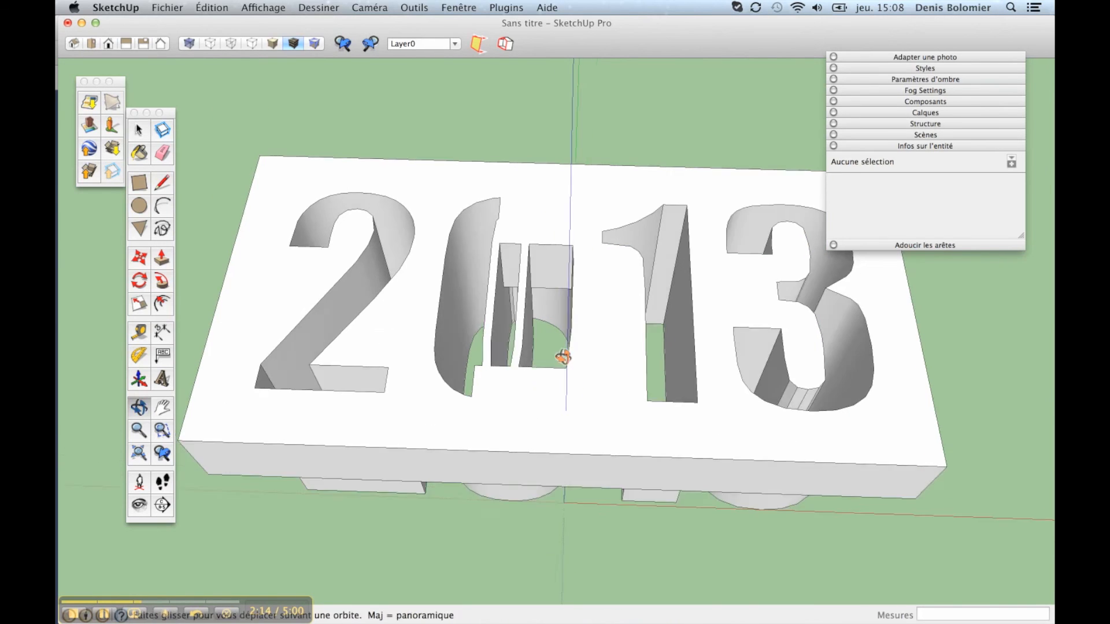
scroll(555, 370, "down", 3)
left_click(597, 408)
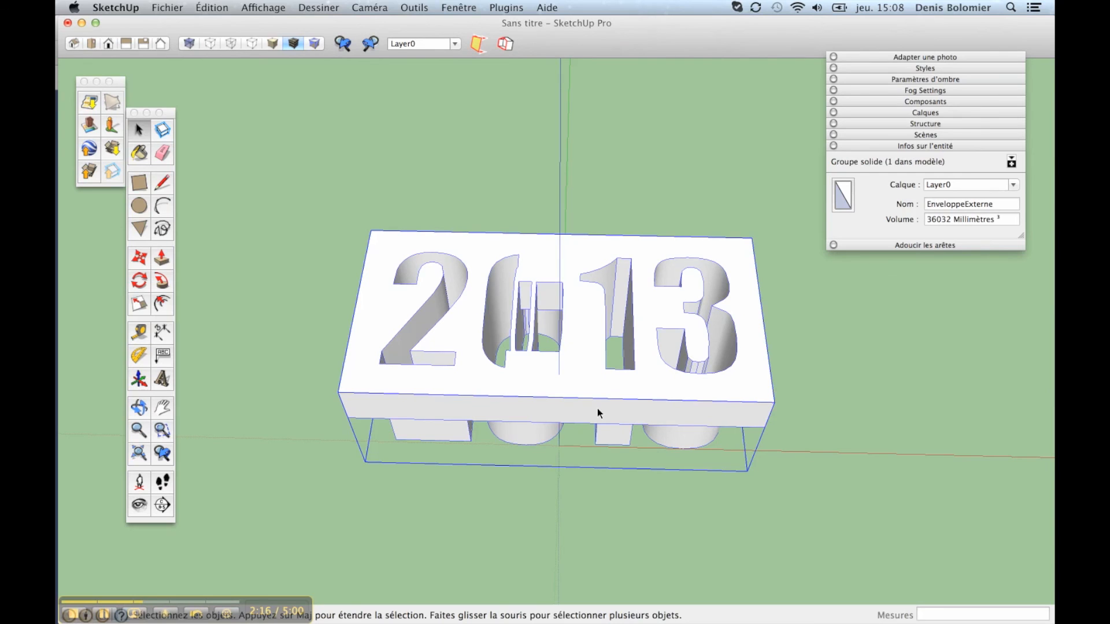
key("super+s")
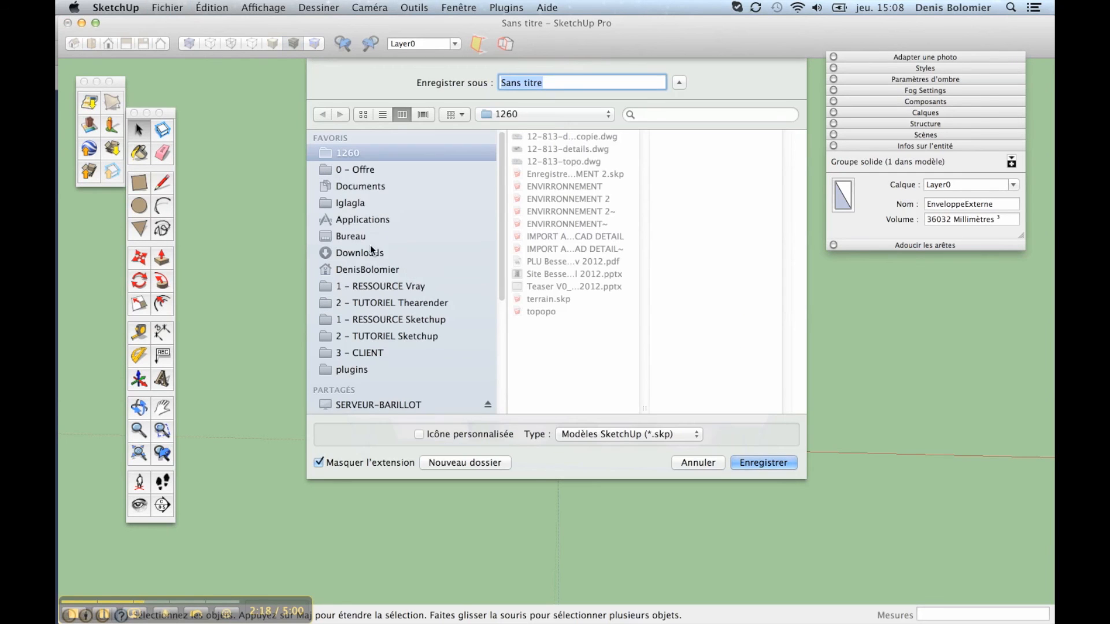
type("COO")
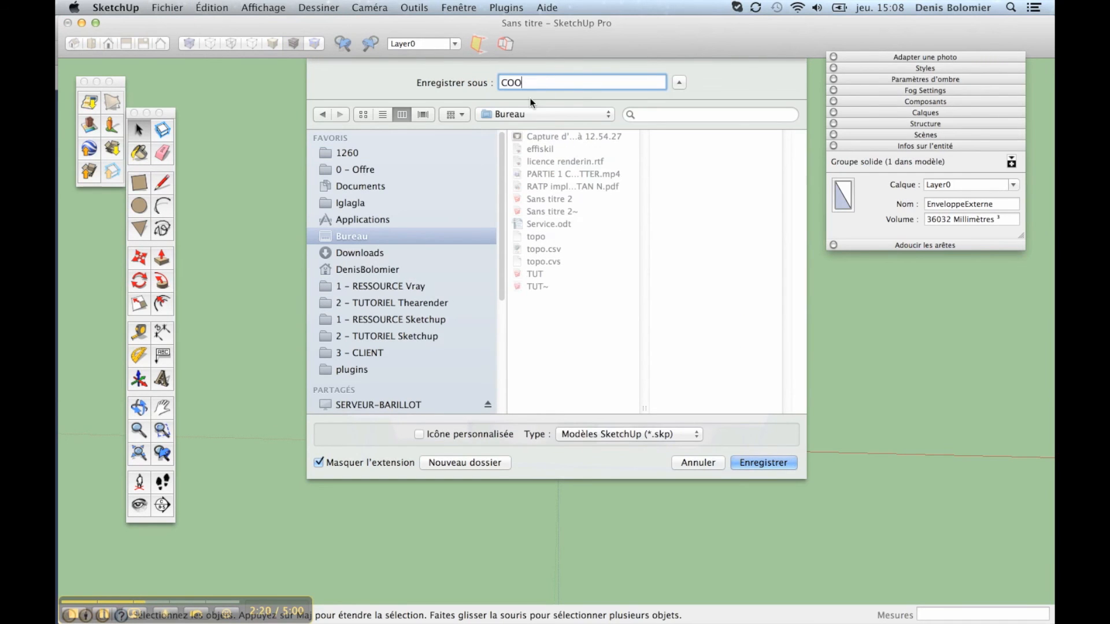
type("KIE CUTTERS")
left_click(745, 461)
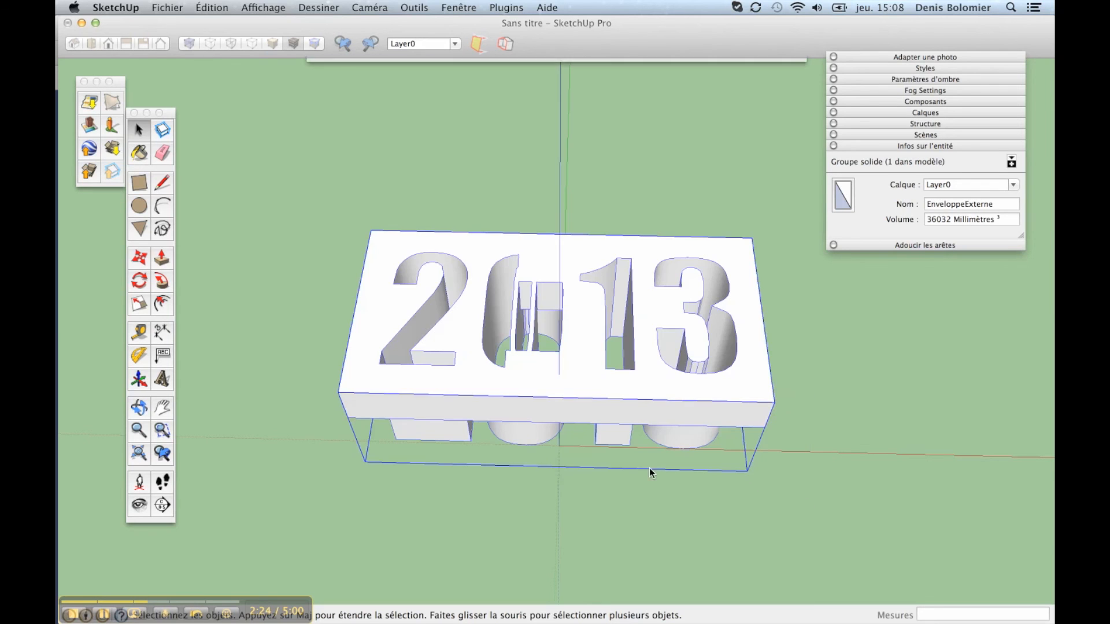
mouse_move(612, 425)
middle_mouse_down()
mouse_move(622, 379)
mouse_move(557, 349)
mouse_move(572, 355)
middle_mouse_up()
scroll(576, 371, "up", 3)
scroll(576, 371, "down", 4)
scroll(572, 355, "up", 3)
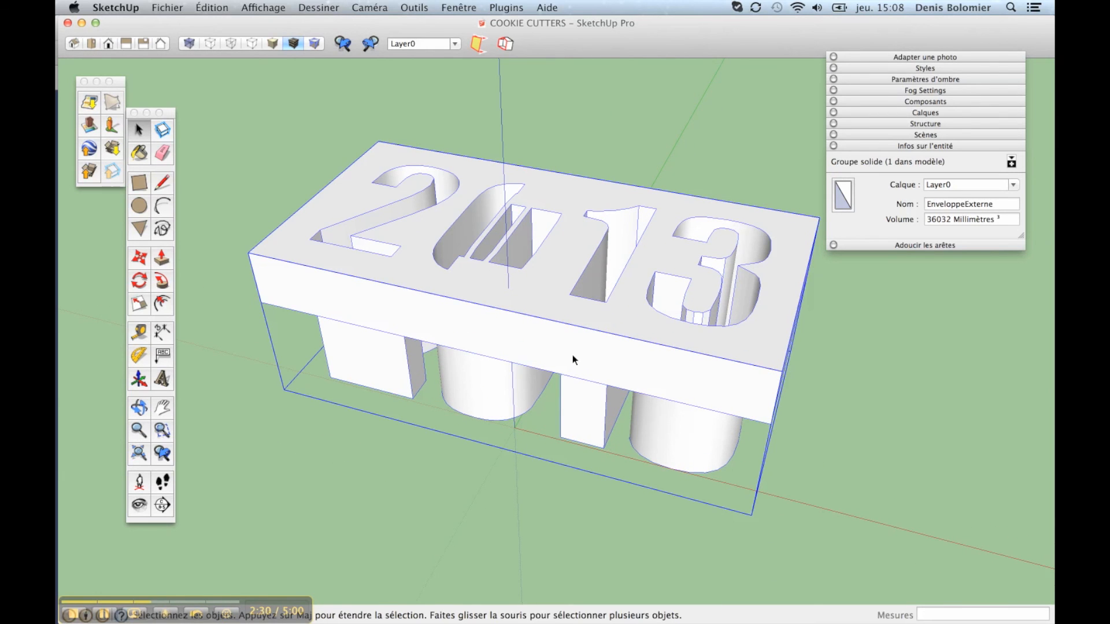